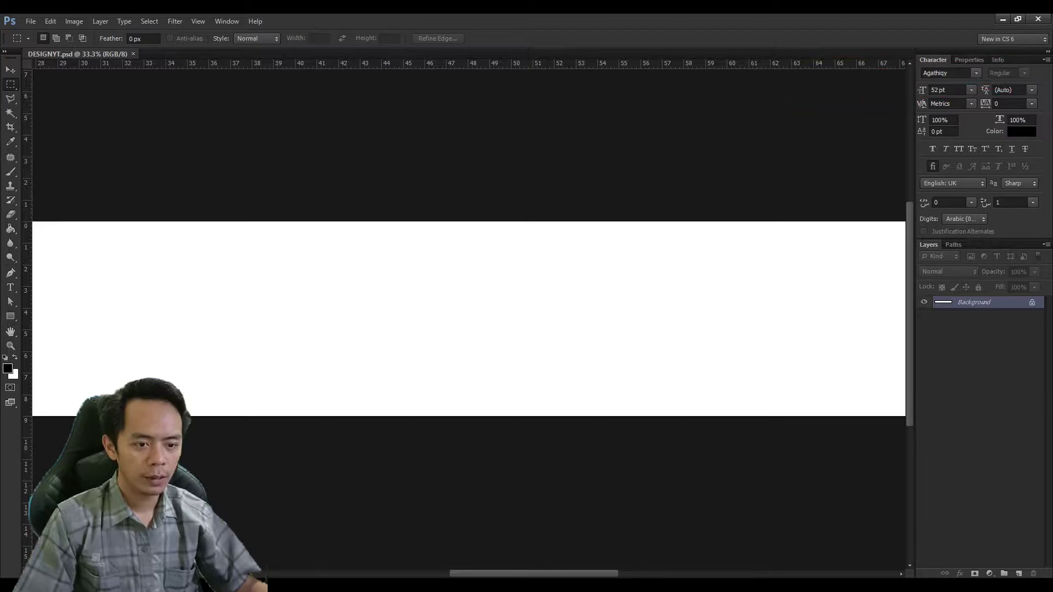
- Centre the 'Awas ikan galak' lettering on the banner and duplicate the Background layer
{"action": "key", "text": "v"}
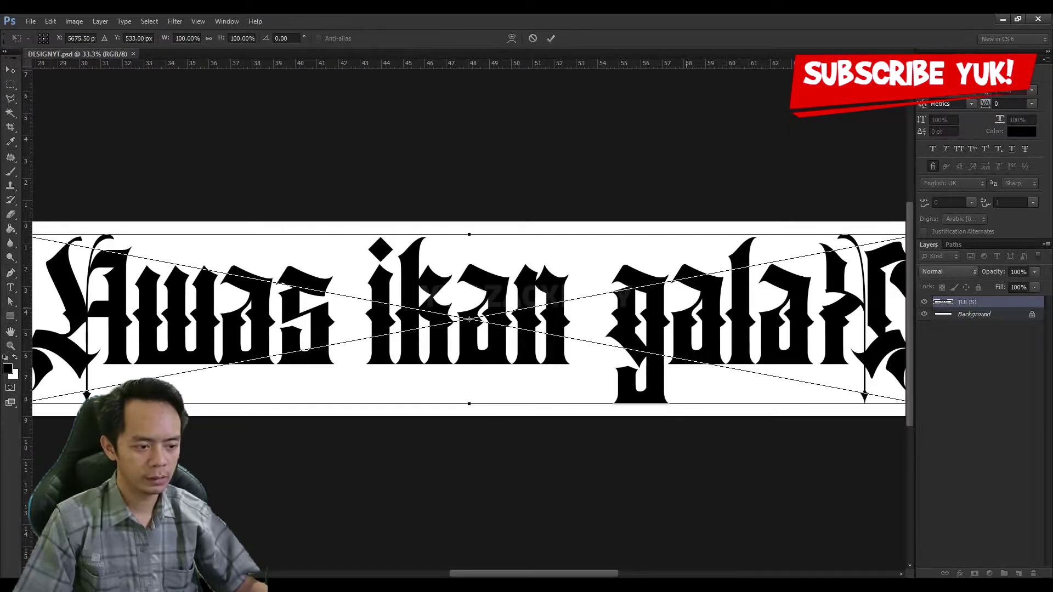
{"action": "key", "text": "Return"}
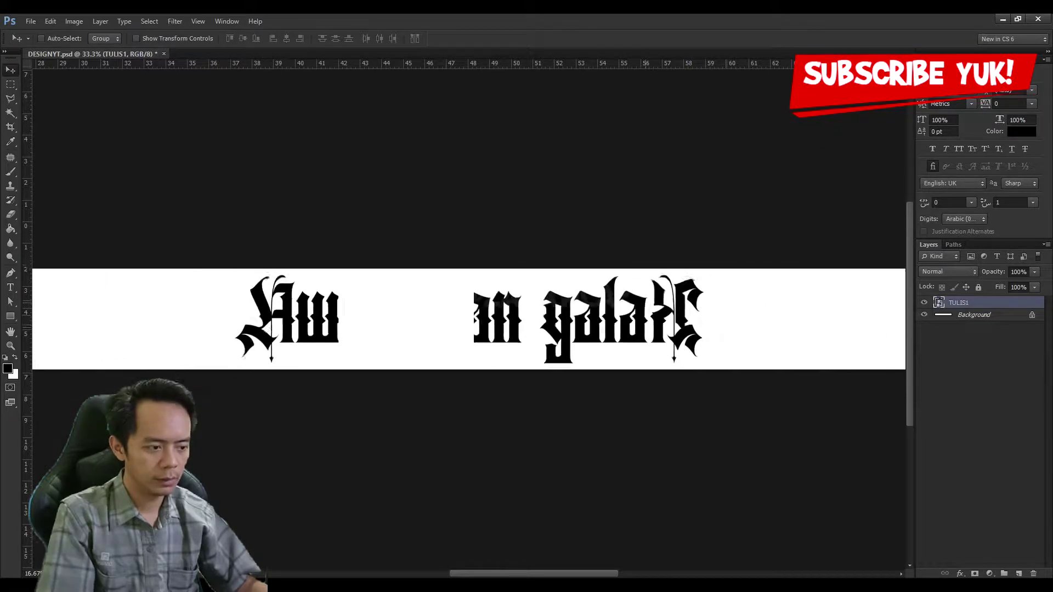
{"action": "key", "text": "ctrl+minus"}
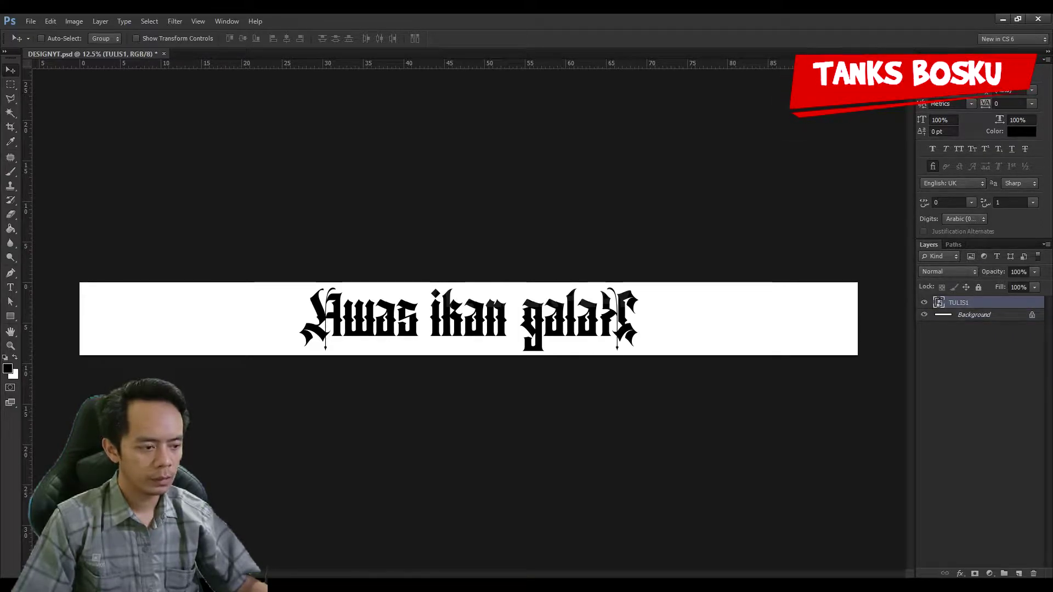
{"action": "key", "text": "alt+bracketleft"}
{"action": "key", "text": "ctrl+j"}
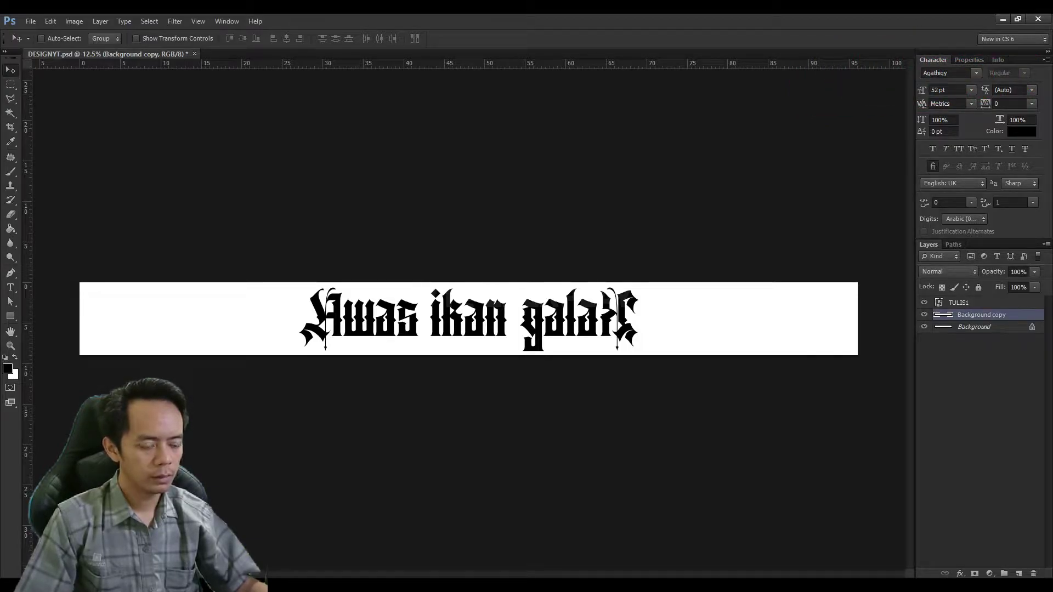
- Tint Background copy dark grey with a sampled Color Overlay layer style
{"action": "key", "text": "h"}
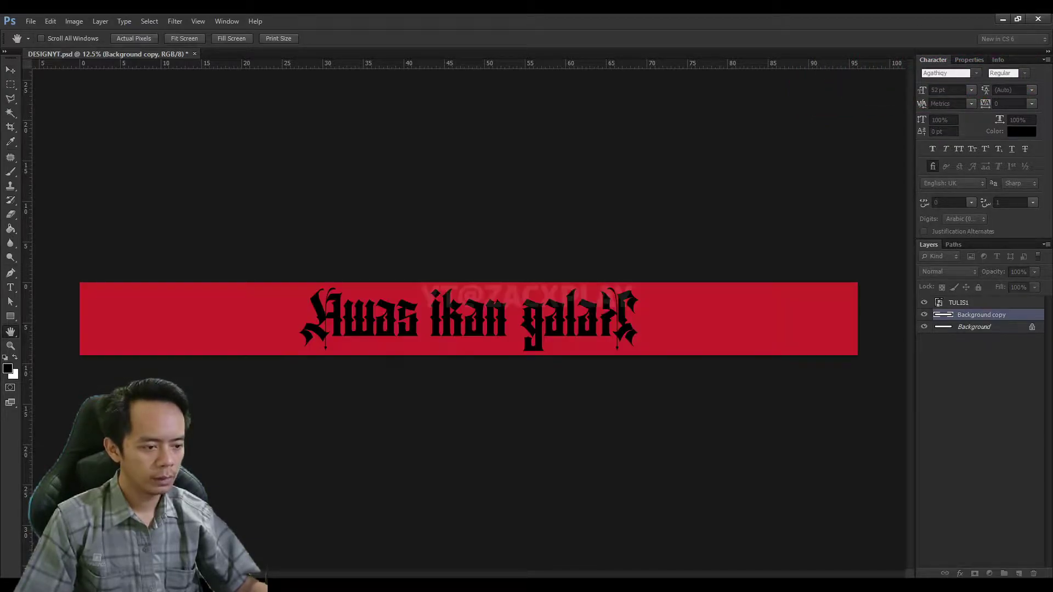
{"action": "key", "text": "i"}
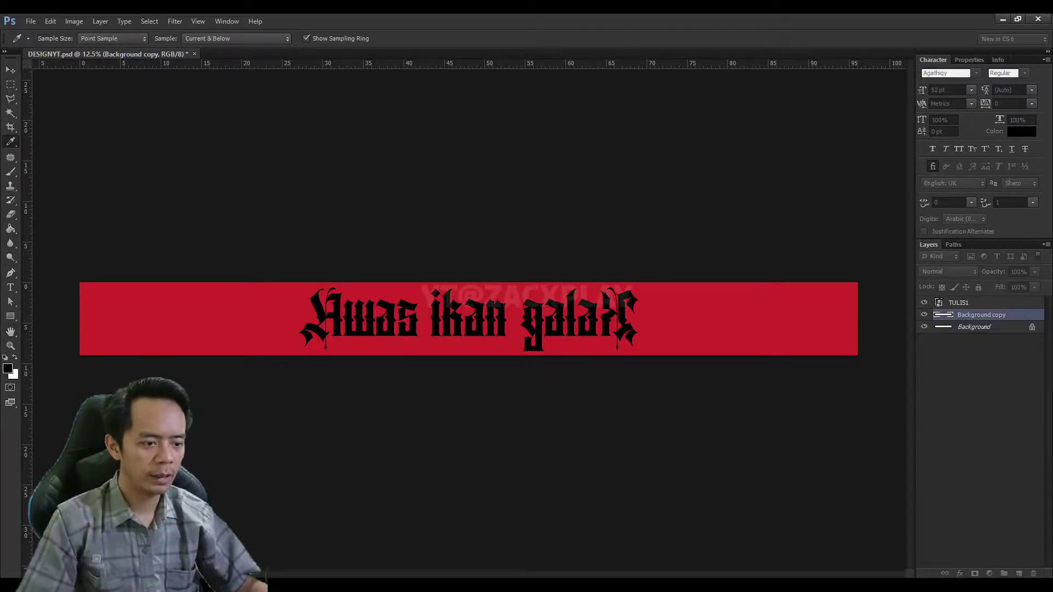
{"action": "key", "text": "ctrl+shift+u"}
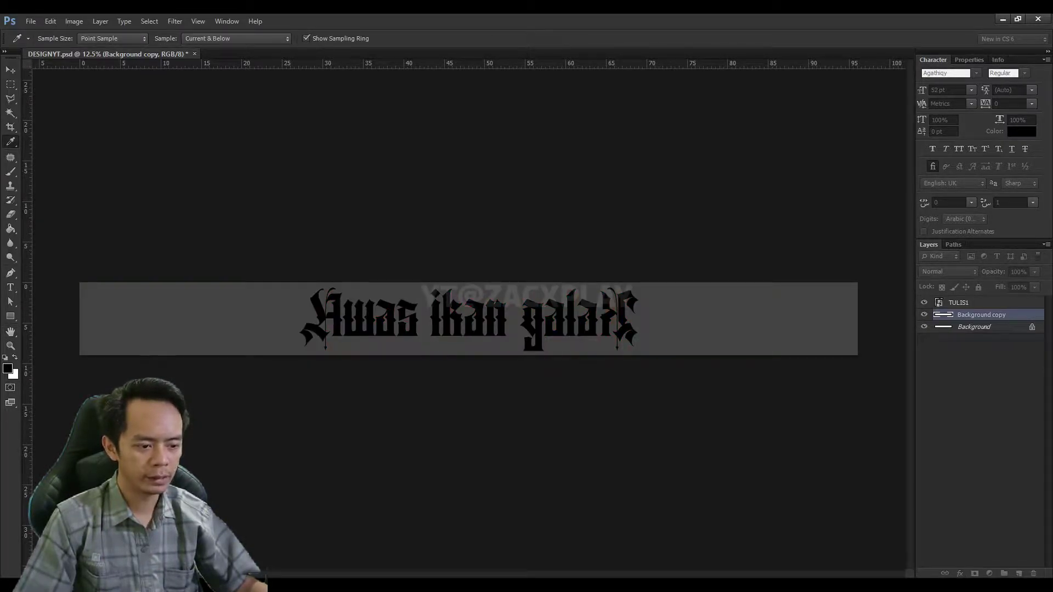
{"action": "key", "text": "v"}
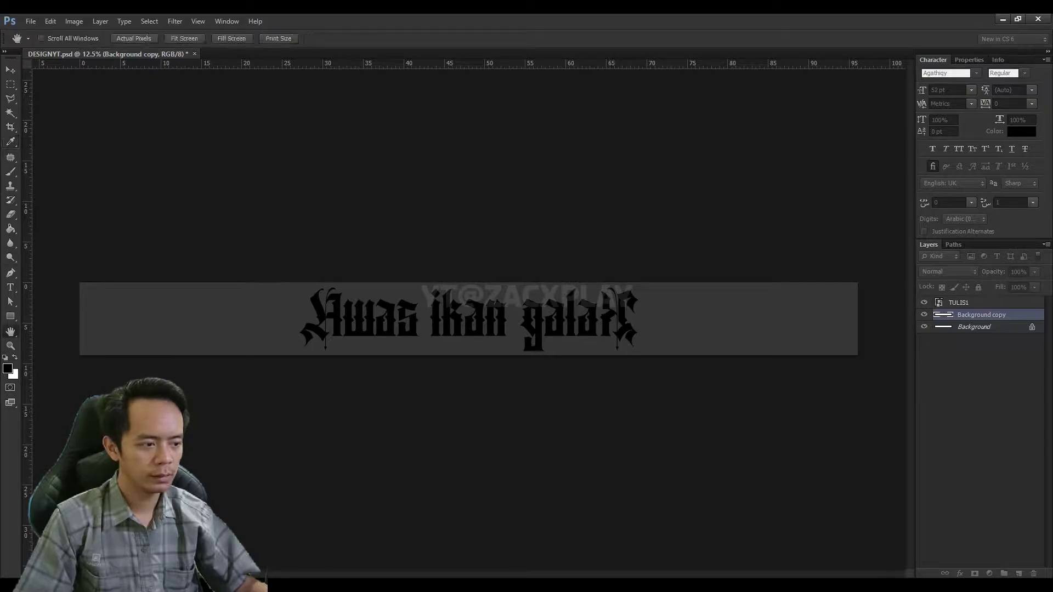
{"action": "key", "text": "alt+bracketright"}
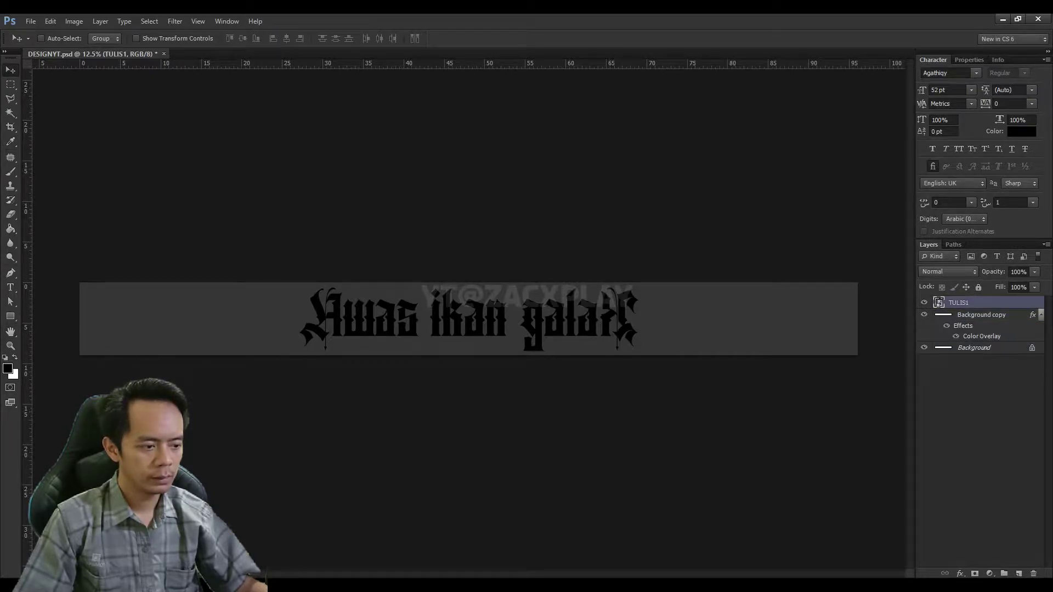
- Give TULIS1 a white Color Overlay and Bevel & Emboss, checked at 33.3% zoom
{"action": "key", "text": "h"}
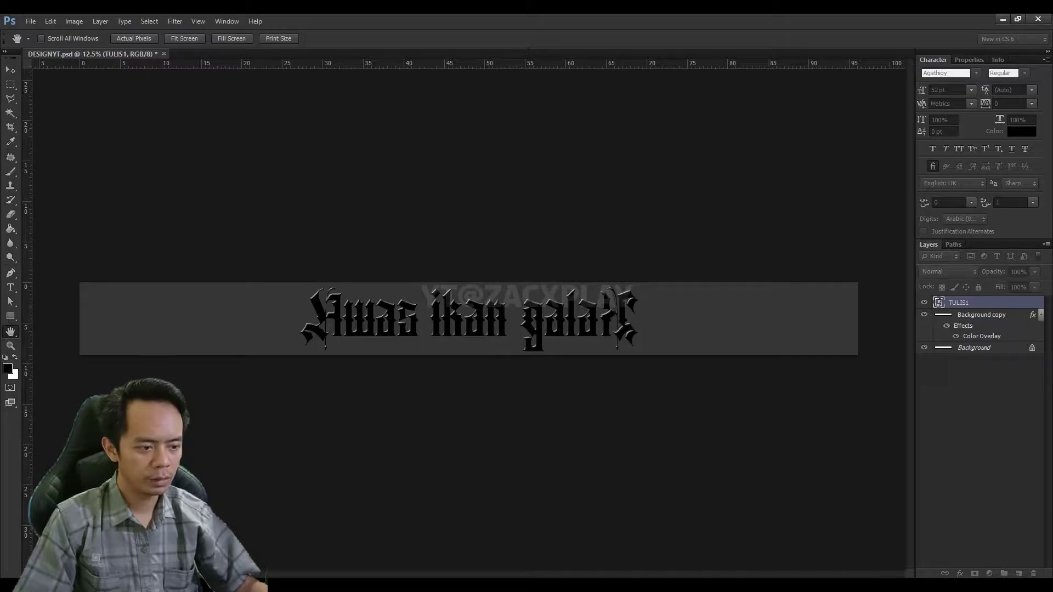
{"action": "key", "text": "i"}
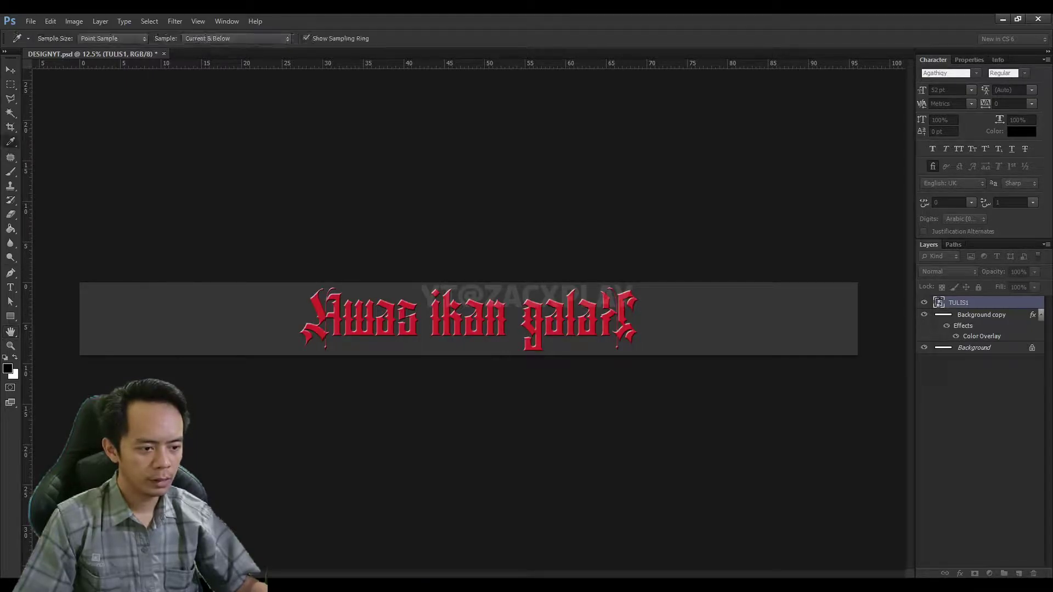
{"action": "key", "text": "h"}
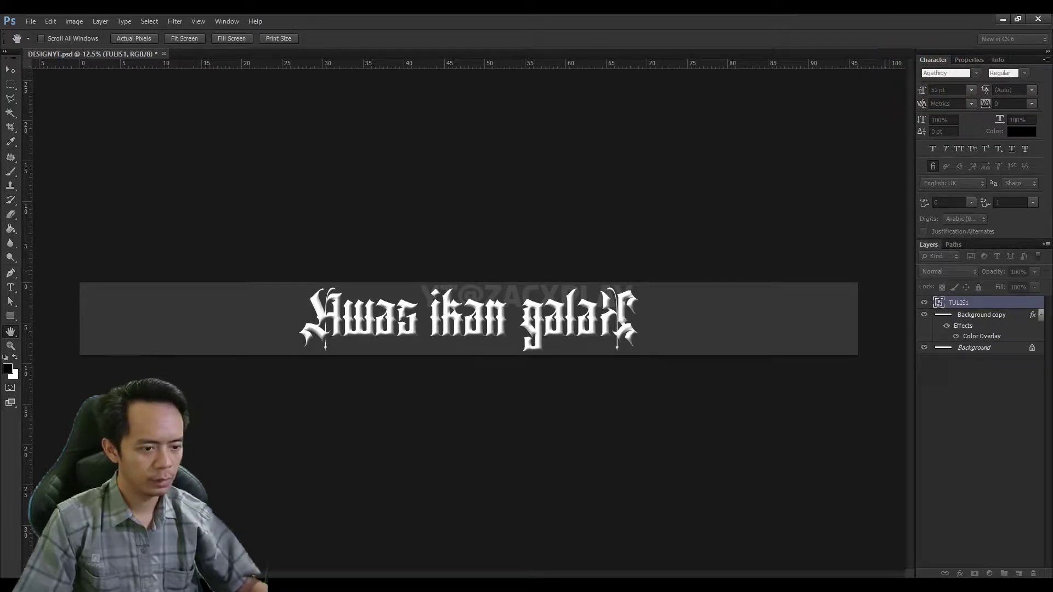
{"action": "key", "text": "ctrl+plus"}
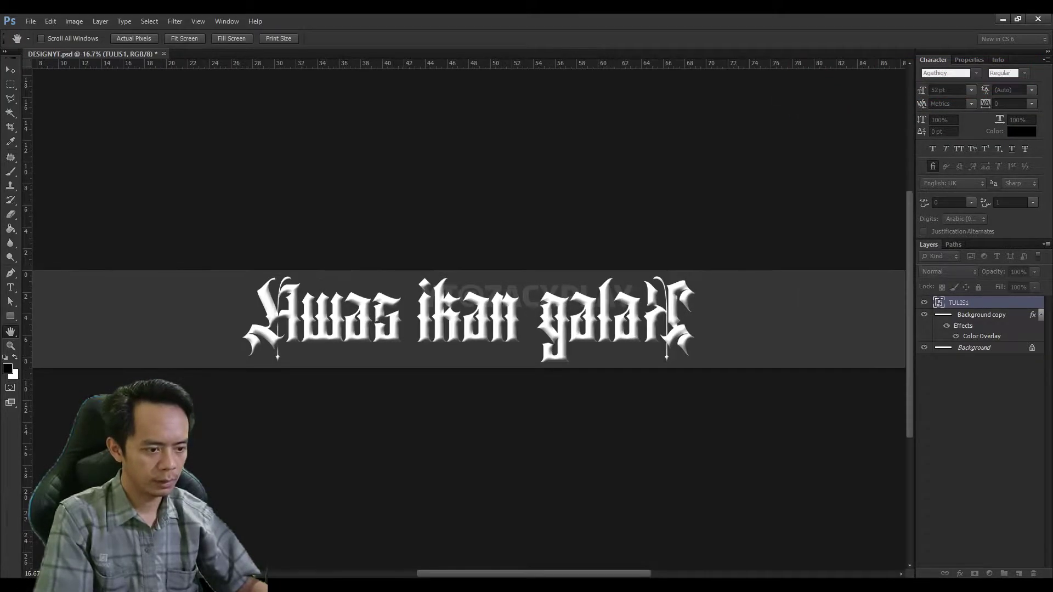
{"action": "key", "text": "ctrl+plus"}
{"action": "key", "text": "ctrl+plus"}
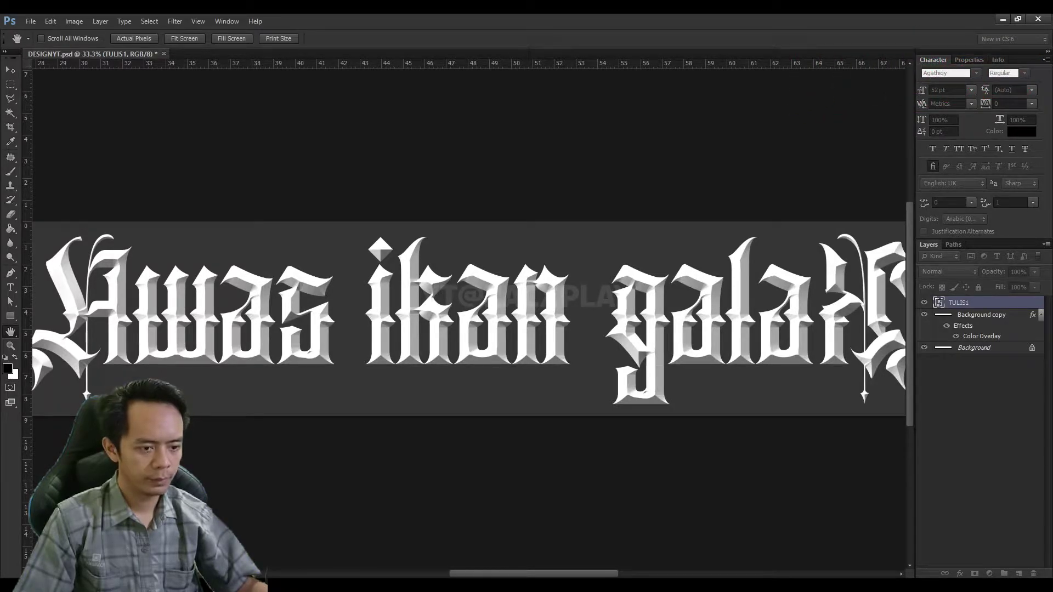
{"action": "key", "text": "v"}
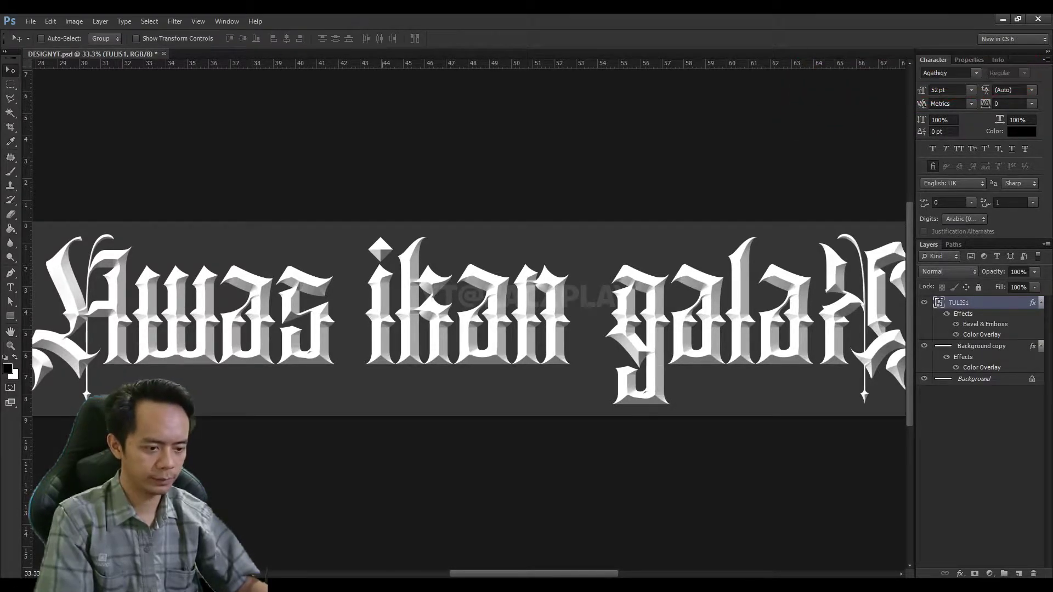
- Zoom back out to 12.5% to view the whole banner
{"action": "key", "text": "ctrl+minus"}
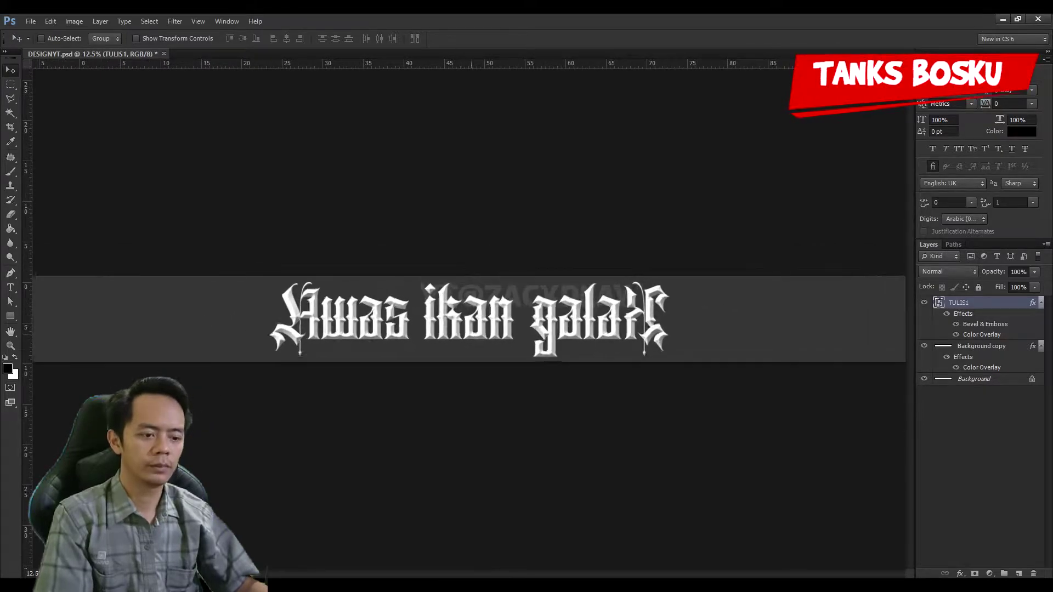
{"action": "key", "text": "ctrl+minus"}
{"action": "key", "text": "ctrl+plus"}
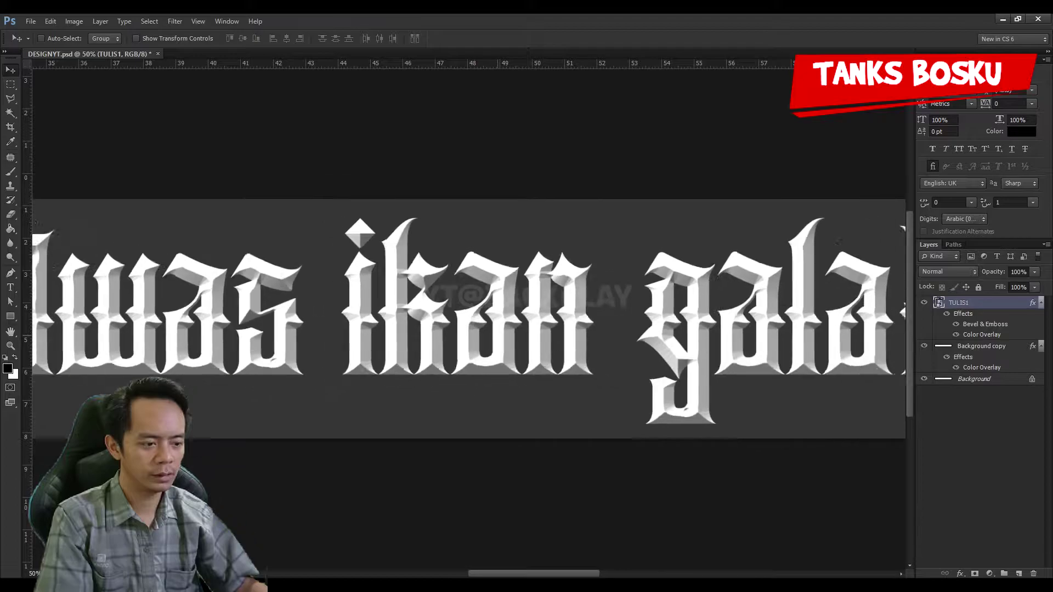
{"action": "key", "text": "ctrl+minus"}
{"action": "key", "text": "ctrl+minus"}
{"action": "key", "text": "ctrl+plus"}
{"action": "key", "text": "ctrl+minus"}
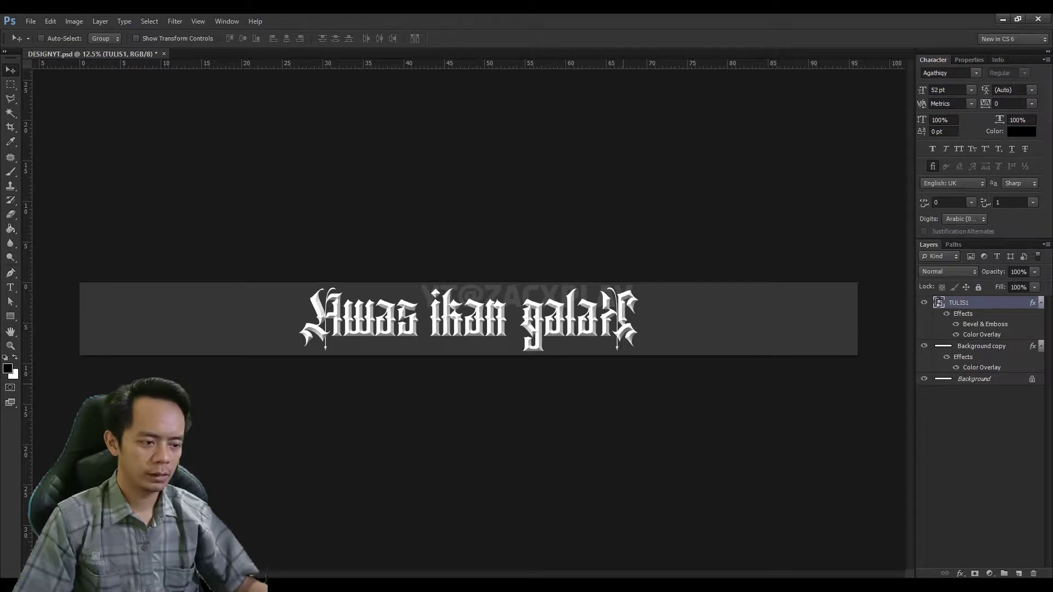
{"action": "key", "text": "u"}
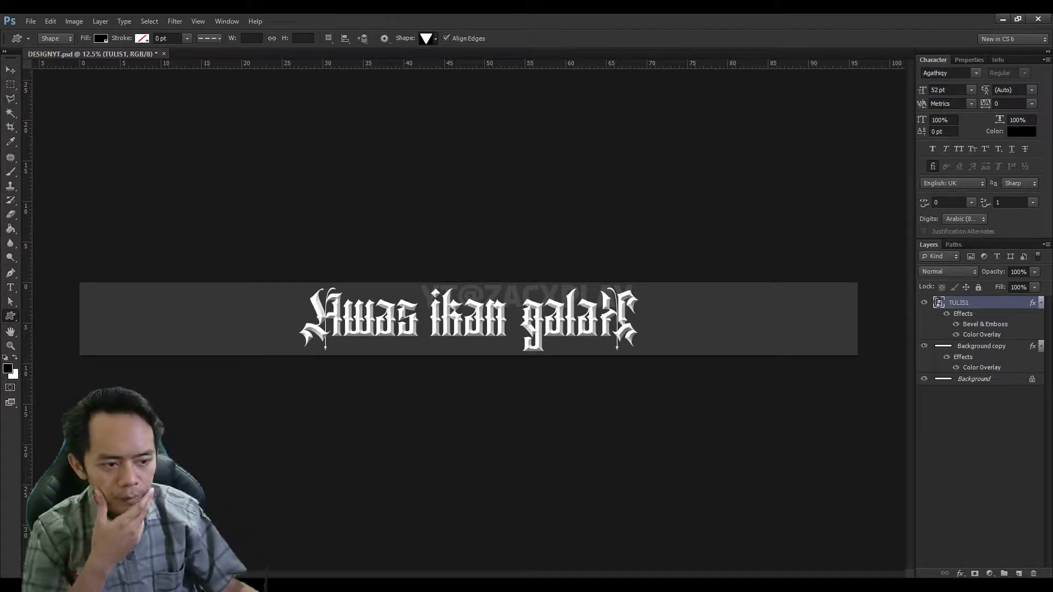
- Choose the chevron arrow shape in the Custom Shape picker
{"action": "key", "text": "period"}
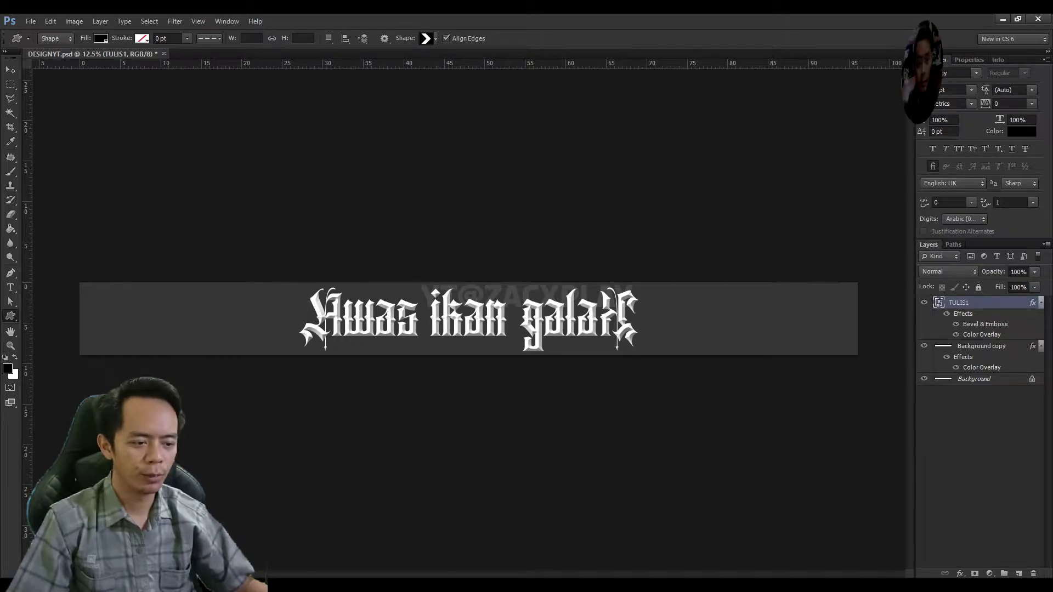
- Draw a black chevron right of the lettering and duplicate it as Shape 1 copy
{"action": "left_click_drag", "start_coordinate": [655, 288], "coordinate": [712, 351]}
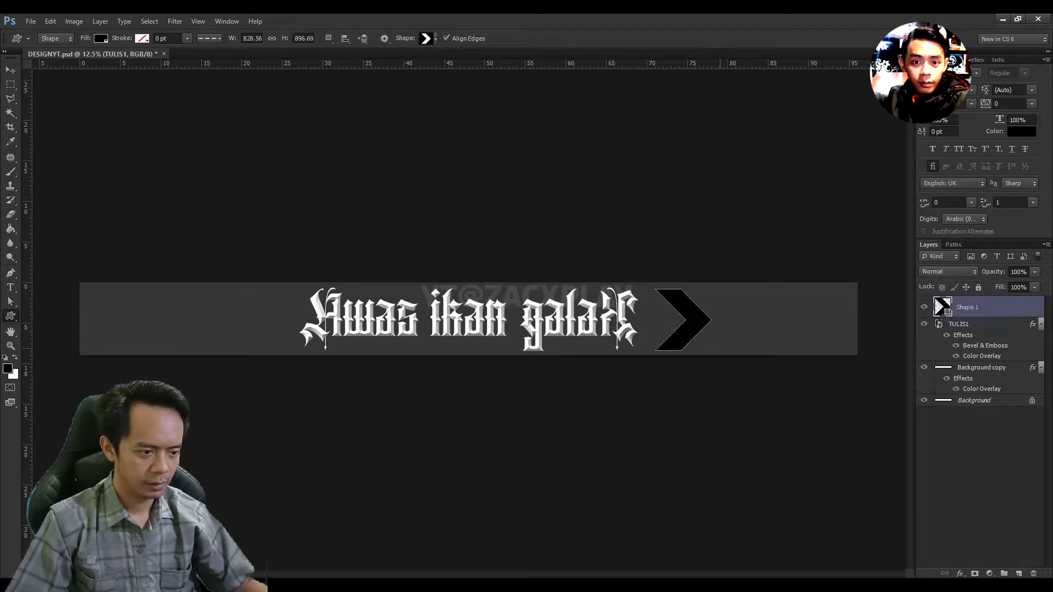
{"action": "key", "text": "v"}
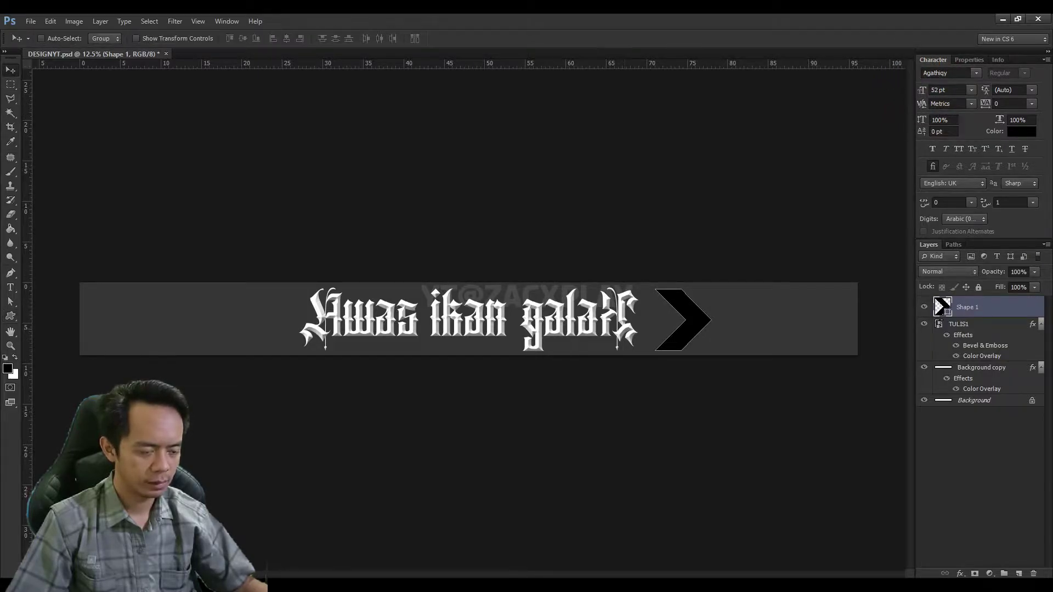
{"action": "left_click_drag", "start_coordinate": [686, 314], "coordinate": [690, 318]}
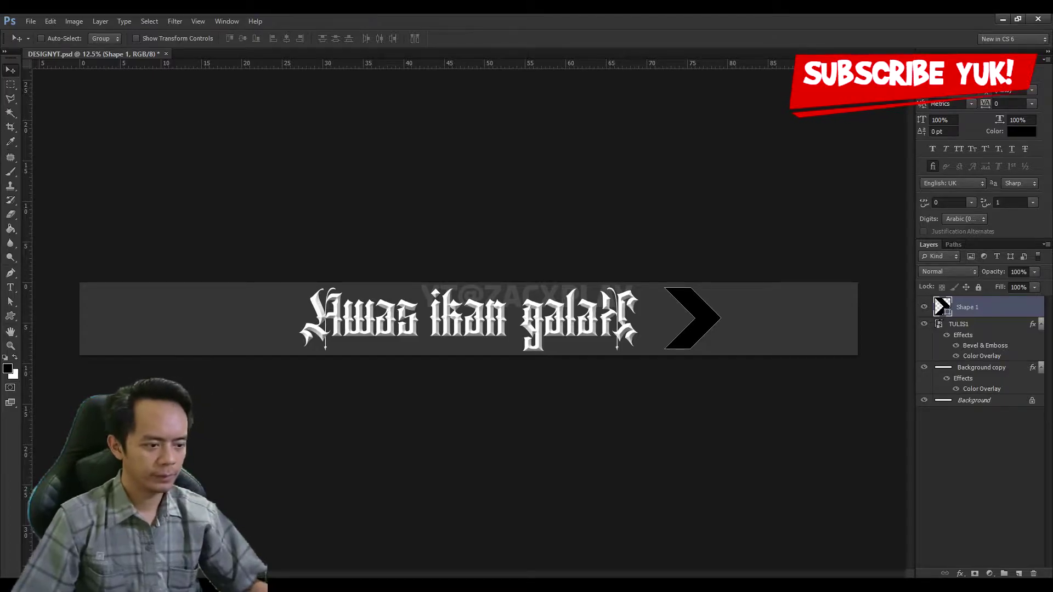
{"action": "key", "text": "ctrl+j"}
{"action": "mouse_move", "coordinate": [692, 318]}
{"action": "left_mouse_down"}
{"action": "mouse_move", "coordinate": [730, 318]}
{"action": "mouse_move", "coordinate": [721, 318]}
{"action": "left_mouse_up"}
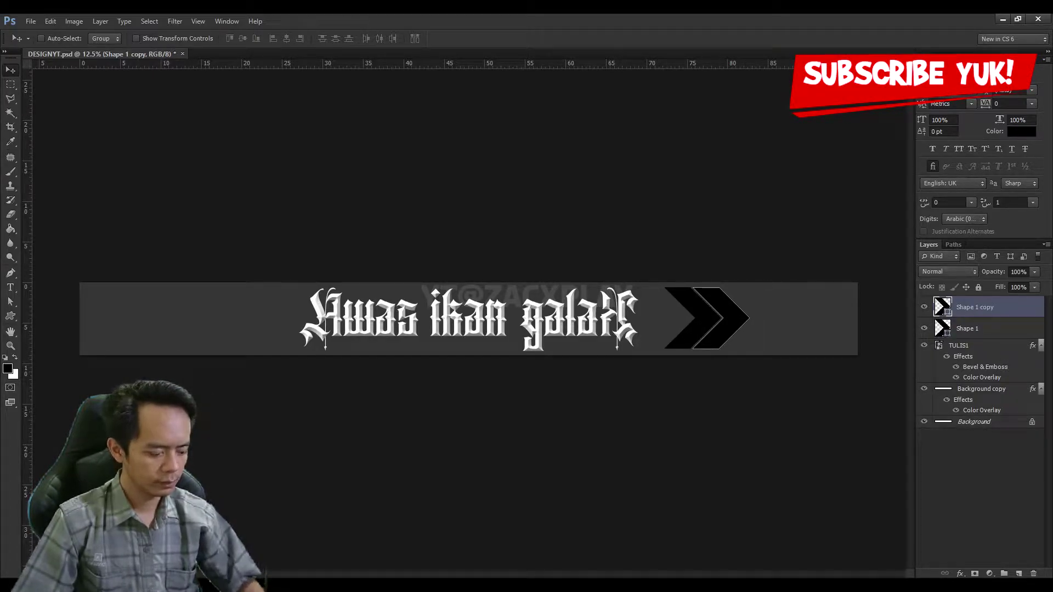
- Nudge the chevron copy right to form a tight double chevron
{"action": "key", "text": "shift+Right"}
{"action": "key", "text": "shift+Right"}
{"action": "key", "text": "shift+Right"}
{"action": "key", "text": "shift+Left"}
{"action": "key", "text": "shift+Left"}
{"action": "key", "text": "shift+Left"}
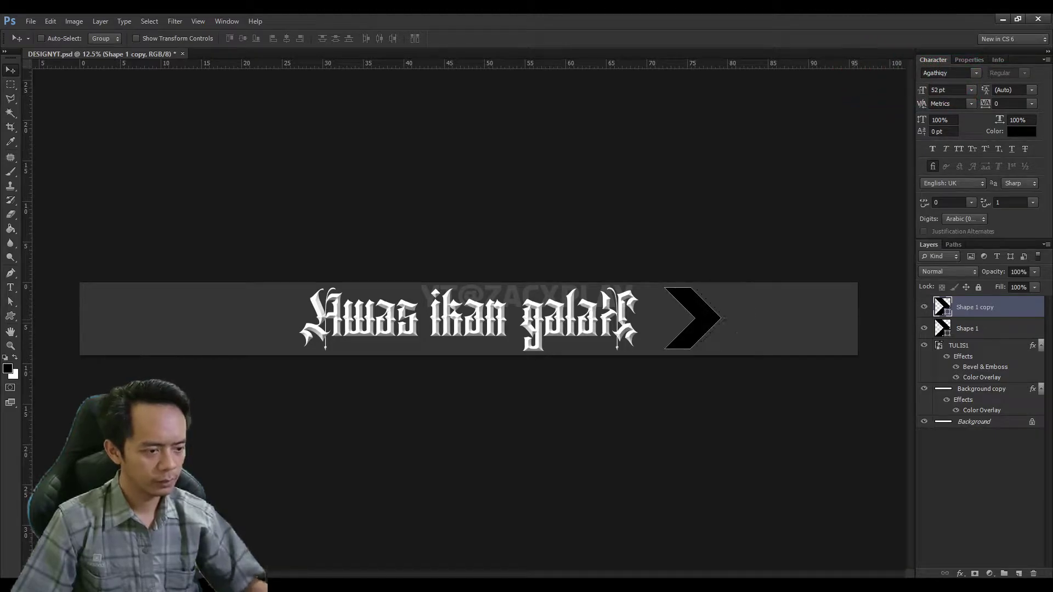
{"action": "key", "text": "shift+Right"}
{"action": "key", "text": "shift+Right"}
{"action": "key", "text": "shift+Right"}
{"action": "key", "text": "shift+Right"}
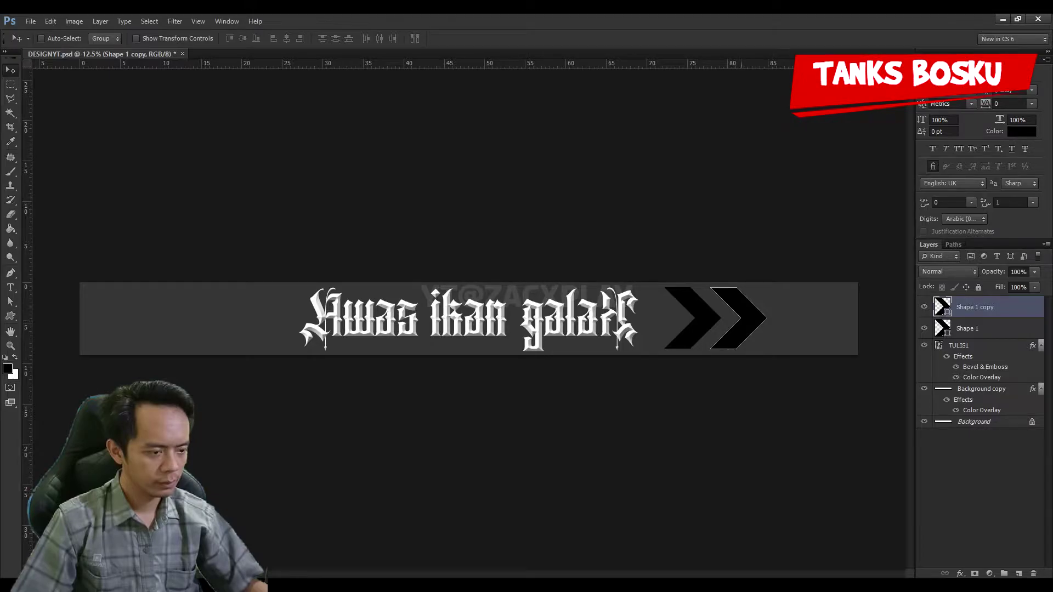
{"action": "key", "text": "shift+Left"}
{"action": "key", "text": "shift+Left"}
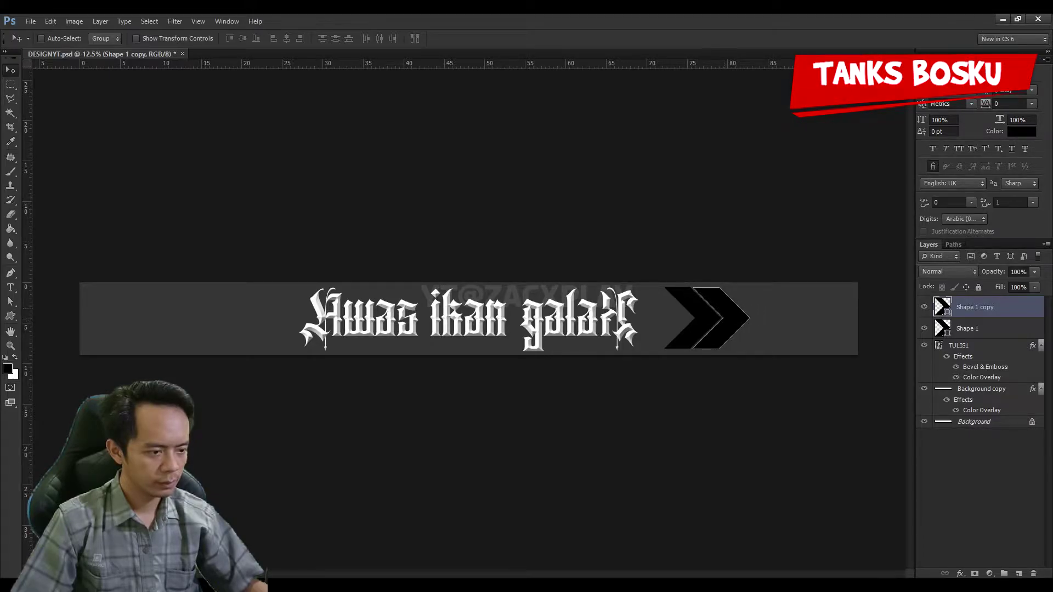
- Add a third chevron, Shape 1 copy 2, and even out the spacing of all three
{"action": "key", "text": "ctrl+j"}
{"action": "key", "text": "shift+Right"}
{"action": "key", "text": "shift+Right"}
{"action": "key", "text": "shift+Right"}
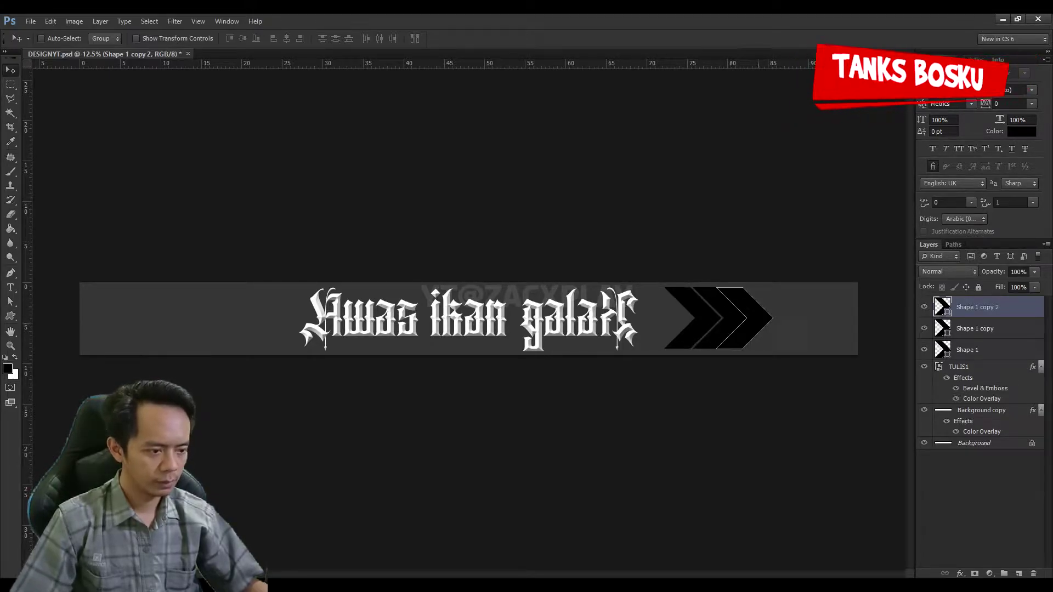
{"action": "key", "text": "shift+Right"}
{"action": "key", "text": "shift+Right"}
{"action": "key", "text": "shift+Right"}
{"action": "key", "text": "shift+Left"}
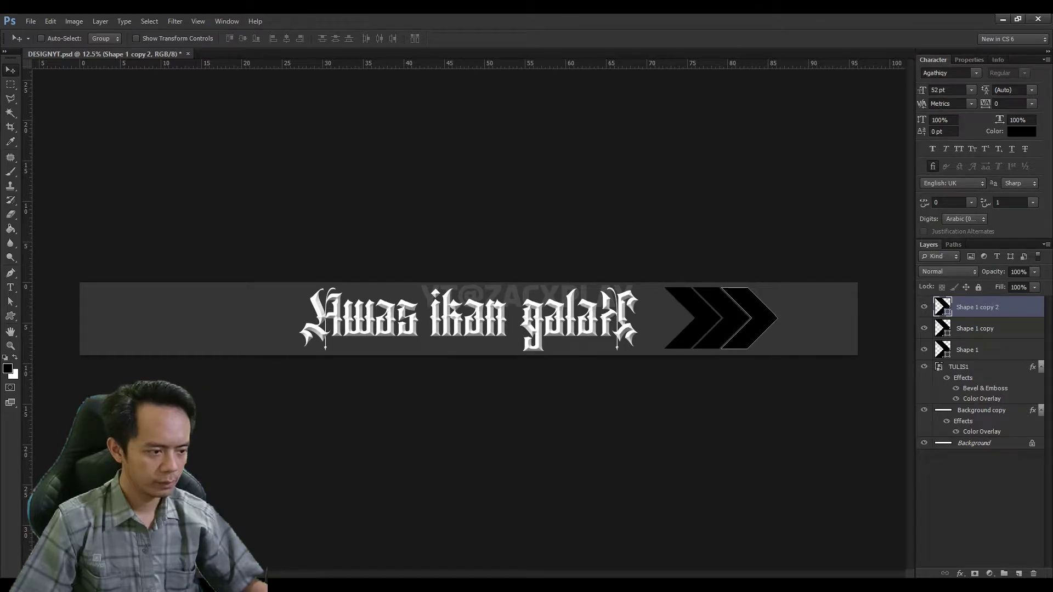
{"action": "key", "text": "alt+bracketleft"}
{"action": "key", "text": "shift+Right"}
{"action": "key", "text": "shift+Right"}
{"action": "key", "text": "shift+Right"}
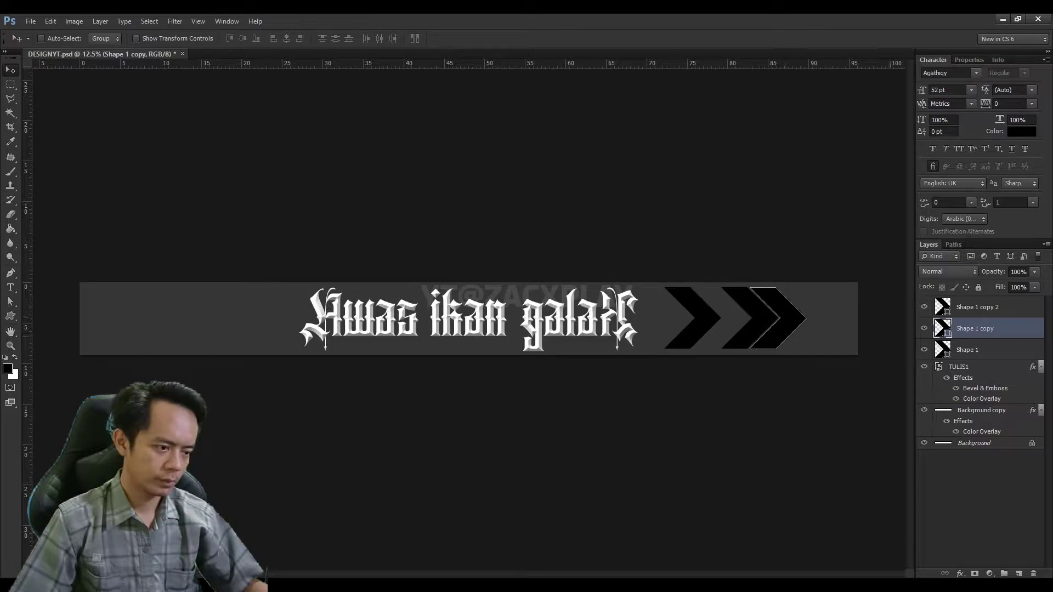
{"action": "key", "text": "alt+bracketright"}
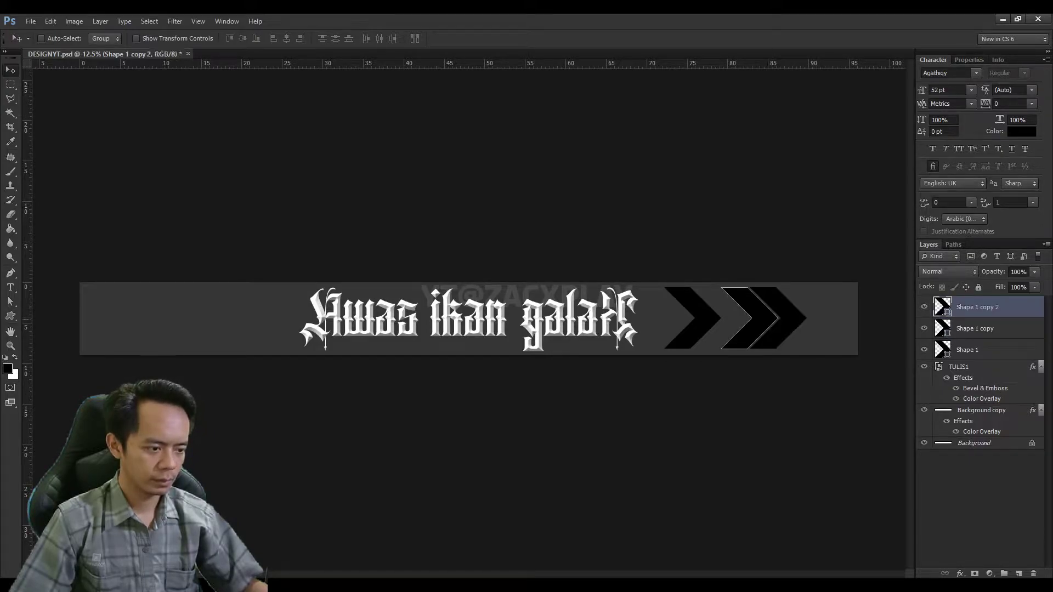
{"action": "key", "text": "shift+Left"}
{"action": "key", "text": "shift+Left"}
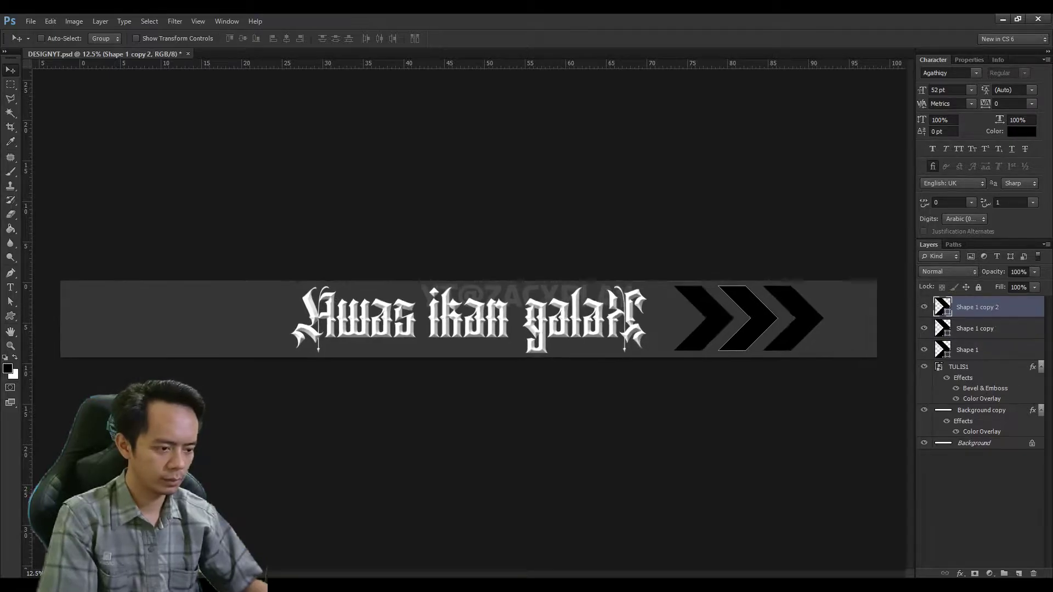
- Zoom in on the chevrons and fine-tune the middle chevron's position
{"action": "key", "text": "ctrl+equal"}
{"action": "scroll", "coordinate": [467, 318], "scroll_direction": "right", "scroll_amount": 3}
{"action": "scroll", "coordinate": [467, 318], "scroll_direction": "right", "scroll_amount": 3}
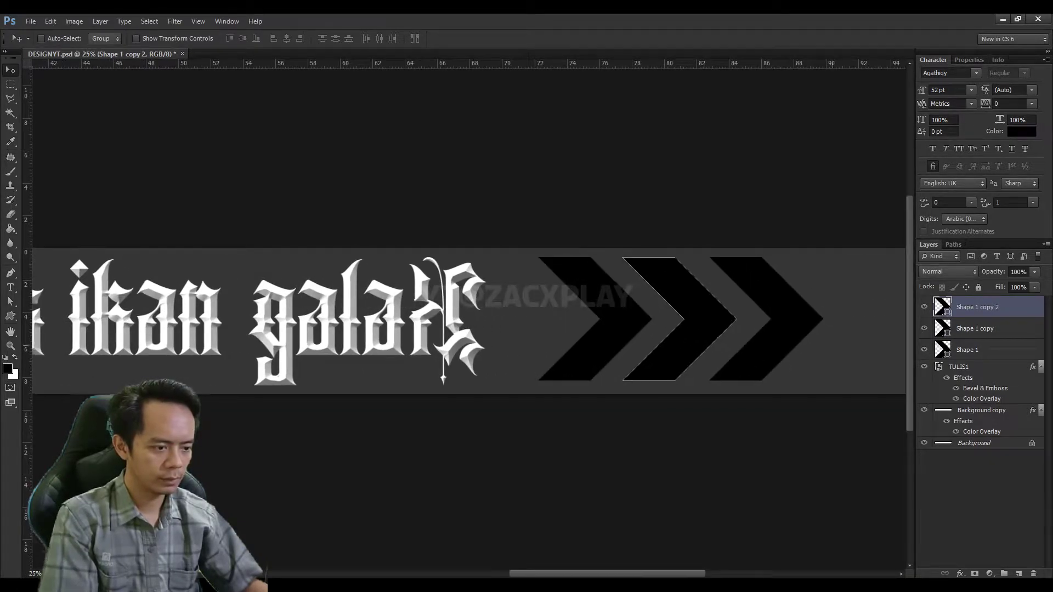
{"action": "scroll", "coordinate": [467, 319], "scroll_direction": "right", "scroll_amount": 3}
{"action": "key", "text": "ctrl+equal"}
{"action": "key", "text": "shift+Left"}
{"action": "key", "text": "shift+Left"}
{"action": "key", "text": "shift+Left"}
{"action": "key", "text": "shift+Left"}
{"action": "key", "text": "shift+Left"}
{"action": "key", "text": "shift+Right"}
{"action": "key", "text": "shift+Right"}
{"action": "key", "text": "shift+Right"}
{"action": "key", "text": "shift+Left"}
{"action": "key", "text": "shift+Left"}
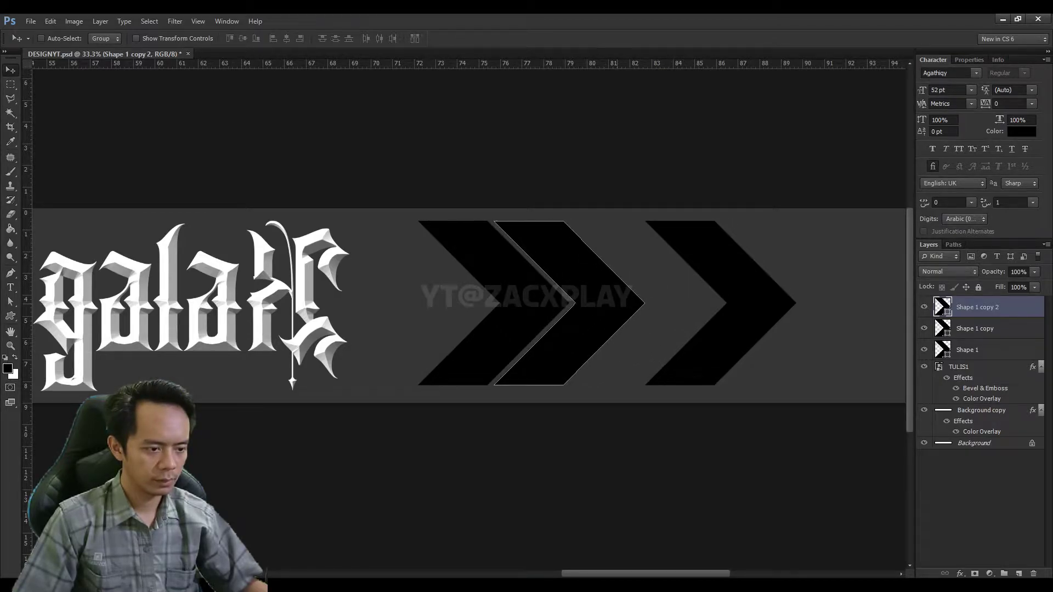
- Slide the rightmost chevron left over the middle one, then nudge both right
{"action": "key", "text": "alt+bracketleft"}
{"action": "left_click_drag", "start_coordinate": [724, 303], "coordinate": [642, 302]}
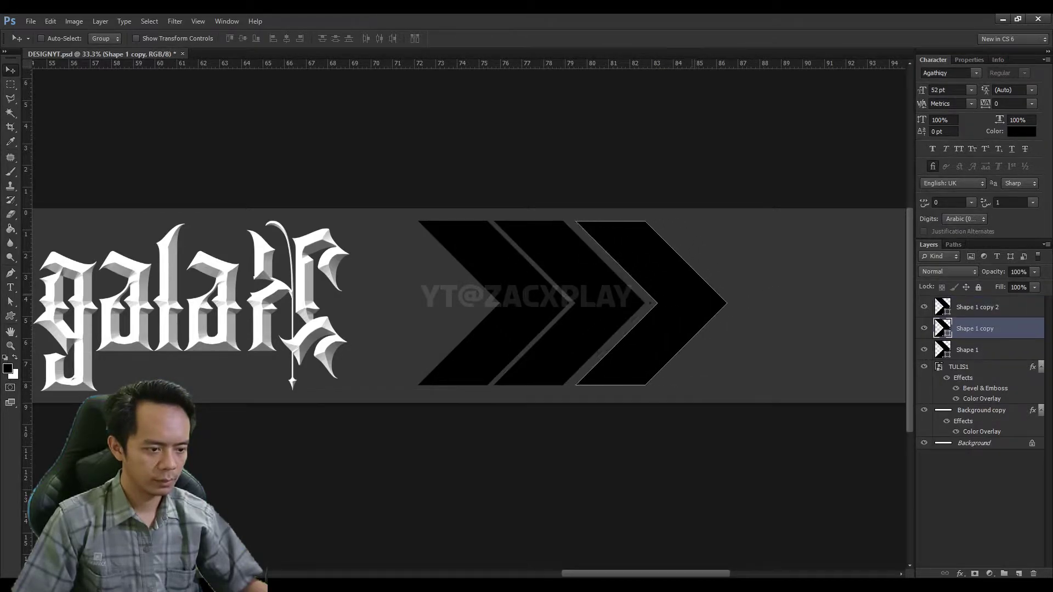
{"action": "key", "text": "shift+Right"}
{"action": "key", "text": "shift+Right"}
{"action": "key", "text": "shift+Right"}
{"action": "key", "text": "alt+bracketleft"}
{"action": "left_click", "coordinate": [992, 329]}
{"action": "key", "text": "alt+bracketright"}
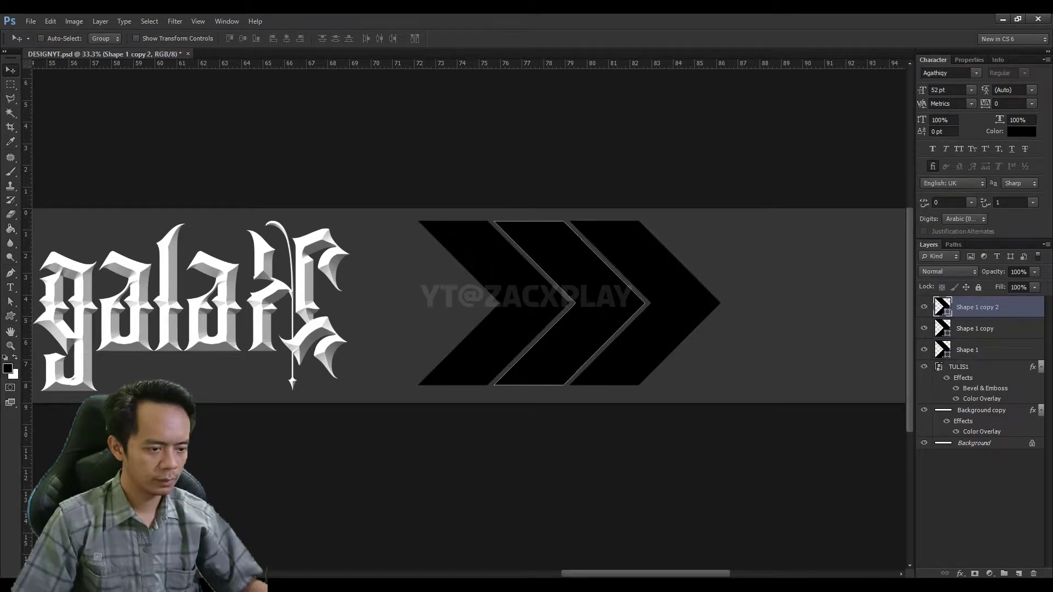
{"action": "key", "text": "shift+alt+bracketleft"}
{"action": "key", "text": "shift+Right"}
{"action": "key", "text": "shift+Right"}
{"action": "key", "text": "shift+Right"}
{"action": "key", "text": "shift+Right"}
{"action": "key", "text": "shift+Right"}
{"action": "key", "text": "shift+Right"}
{"action": "key", "text": "shift+Right"}
{"action": "key", "text": "shift+Right"}
{"action": "key", "text": "shift+Right"}
{"action": "key", "text": "shift+Right"}
{"action": "key", "text": "shift+Right"}
{"action": "key", "text": "shift+Right"}
{"action": "key", "text": "shift+Right"}
{"action": "key", "text": "shift+Right"}
{"action": "key", "text": "shift+Right"}
{"action": "key", "text": "shift+Right"}
{"action": "key", "text": "shift+Right"}
{"action": "key", "text": "shift+Right"}
{"action": "key", "text": "shift+Right"}
{"action": "key", "text": "shift+Right"}
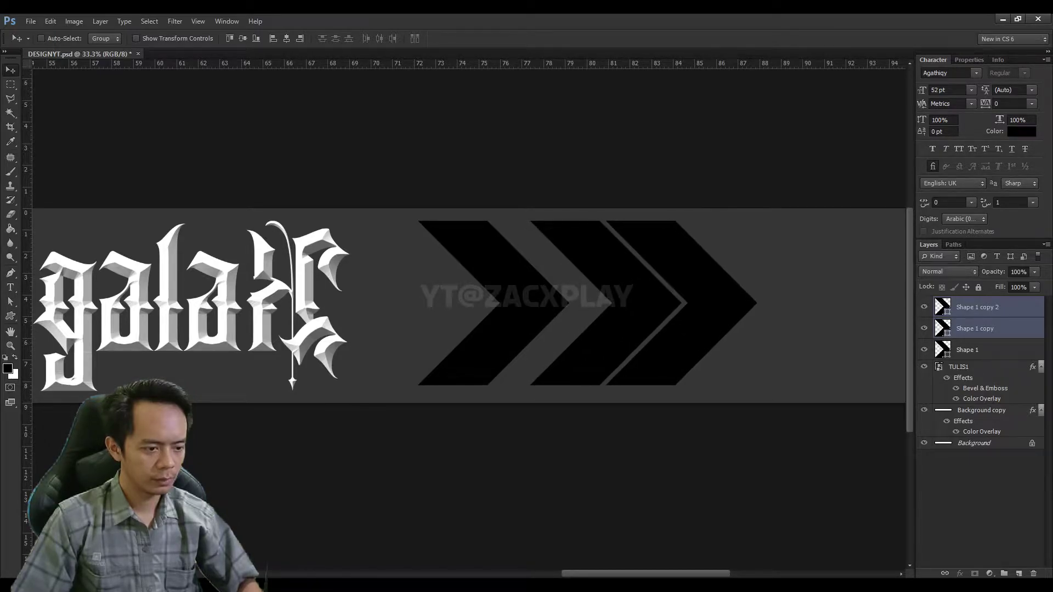
- Stack the middle chevron beneath the right one and nudge the top chevron right
{"action": "left_click", "coordinate": [979, 307]}
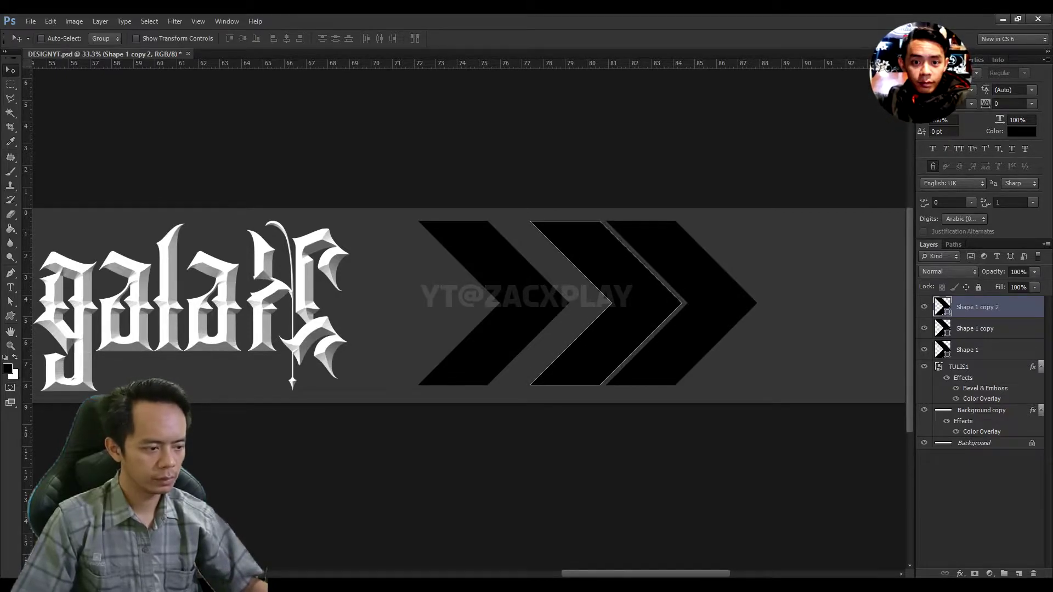
{"action": "key", "text": "ctrl+bracketleft"}
{"action": "key", "text": "alt+bracketright"}
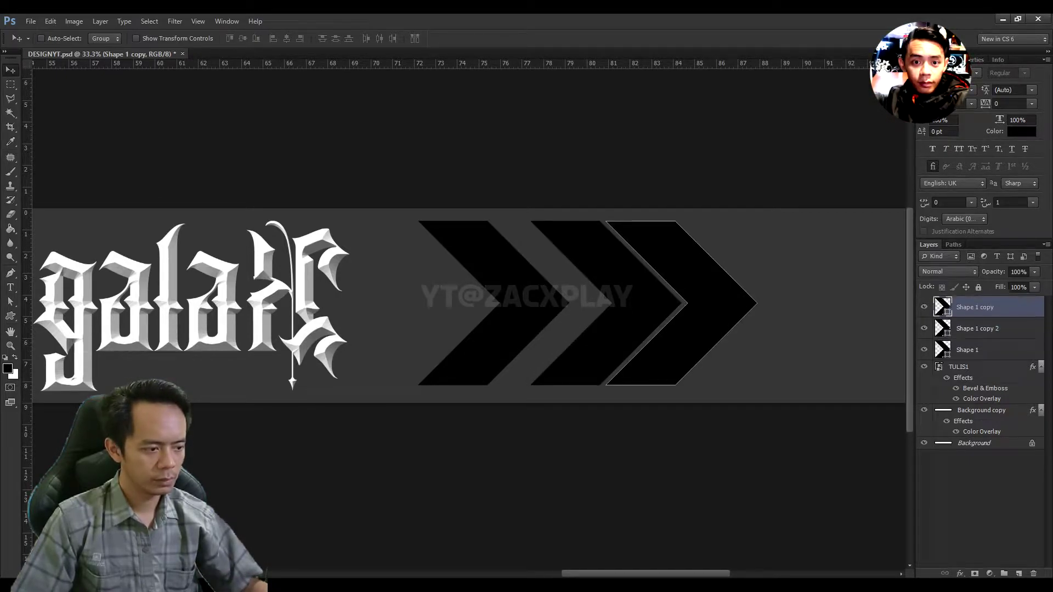
{"action": "key", "text": "shift+Right"}
{"action": "key", "text": "shift+Right"}
{"action": "key", "text": "shift+Right"}
{"action": "key", "text": "shift+Right"}
{"action": "key", "text": "shift+Right"}
{"action": "key", "text": "shift+Right"}
{"action": "key", "text": "shift+Right"}
{"action": "key", "text": "shift+Right"}
{"action": "key", "text": "shift+Right"}
{"action": "key", "text": "shift+Right"}
{"action": "key", "text": "shift+Right"}
{"action": "key", "text": "shift+Right"}
{"action": "key", "text": "shift+Right"}
{"action": "key", "text": "shift+Right"}
{"action": "key", "text": "shift+Right"}
{"action": "key", "text": "shift+Right"}
{"action": "key", "text": "shift+Right"}
{"action": "key", "text": "shift+Right"}
{"action": "key", "text": "shift+Right"}
{"action": "key", "text": "shift+Right"}
{"action": "key", "text": "shift+Right"}
{"action": "key", "text": "ctrl+minus"}
{"action": "key", "text": "ctrl+minus"}
{"action": "key", "text": "ctrl+minus"}
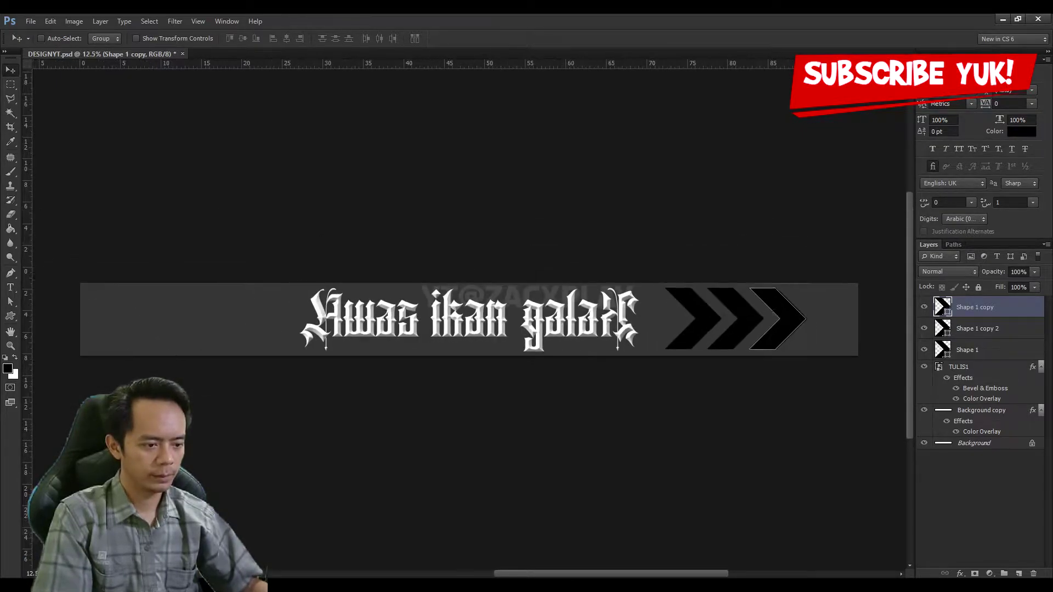
{"action": "key", "text": "ctrl+plus"}
{"action": "key", "text": "ctrl+minus"}
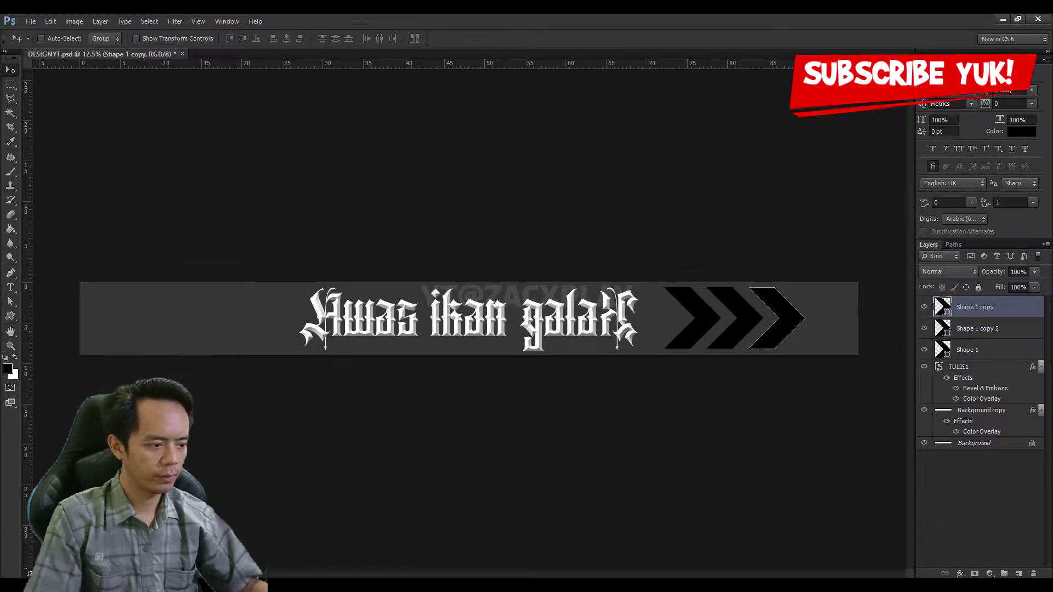
- Move all three chevrons further right and group them as Group 1
{"action": "left_click", "coordinate": [967, 349]}
{"action": "left_click", "coordinate": [975, 307], "text": "shift"}
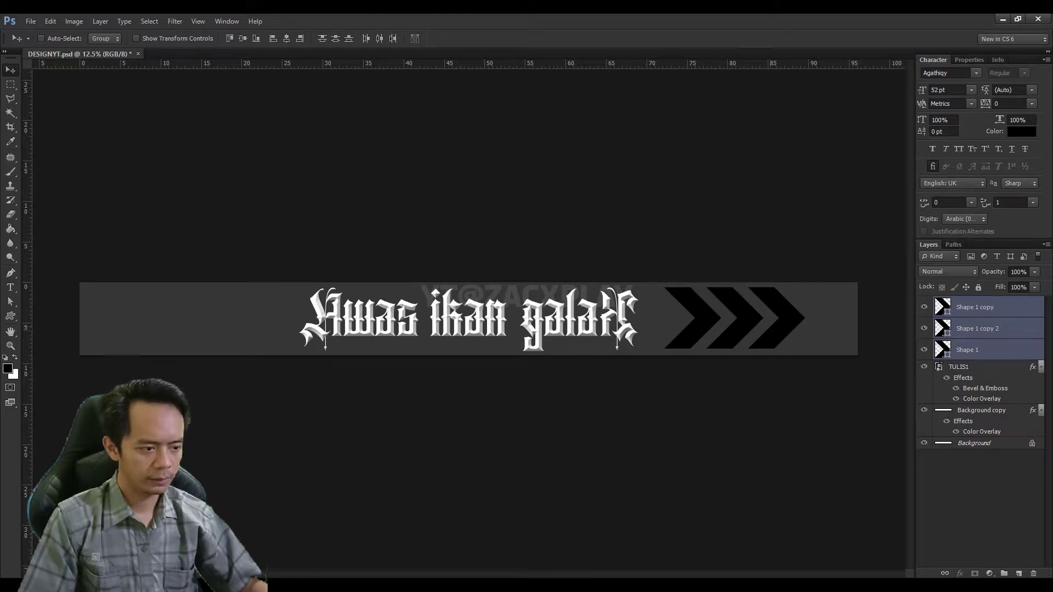
{"action": "key", "text": "shift+Right"}
{"action": "key", "text": "shift+Right"}
{"action": "key", "text": "shift+Right"}
{"action": "key", "text": "shift+Right"}
{"action": "key", "text": "shift+Right"}
{"action": "key", "text": "shift+Right"}
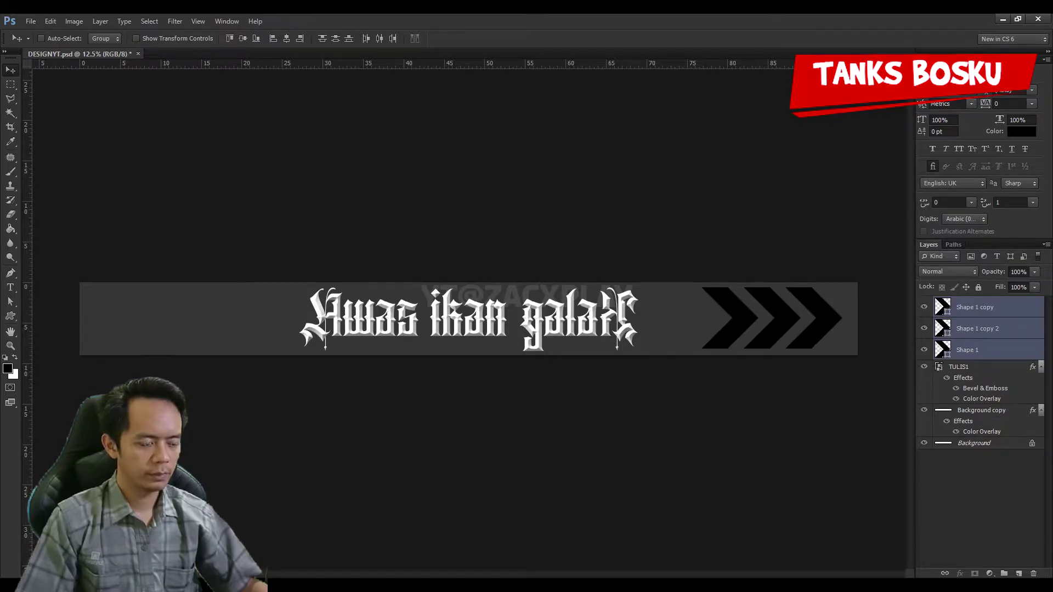
{"action": "left_click", "coordinate": [975, 307]}
{"action": "left_click", "coordinate": [967, 350], "text": "shift"}
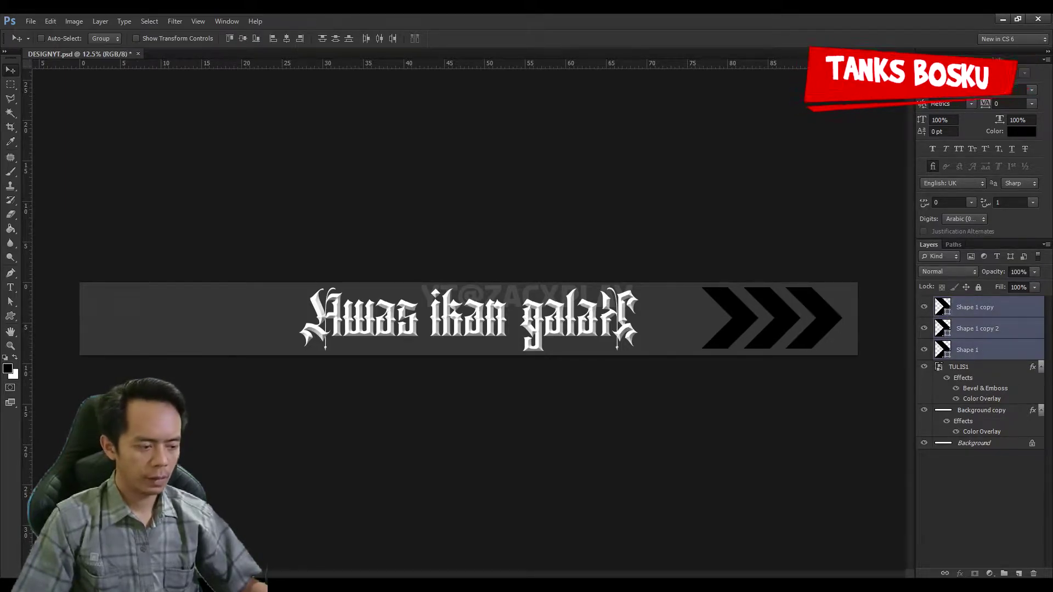
{"action": "key", "text": "ctrl+g"}
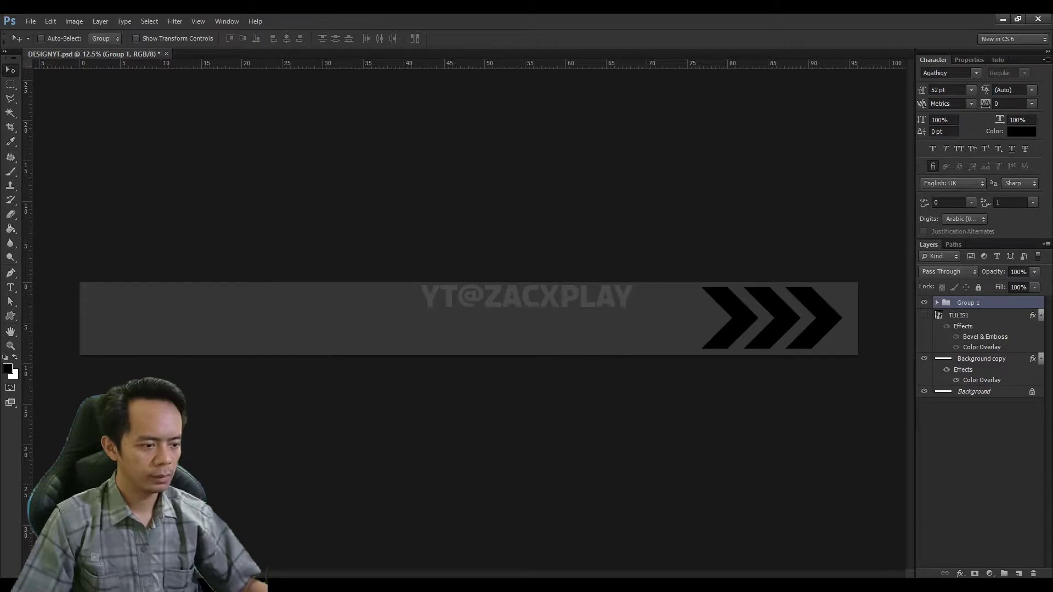
- Hide the chevron group Group 1 and make TULIS1 the active layer
{"action": "left_click", "coordinate": [925, 303]}
{"action": "left_click", "coordinate": [925, 316]}
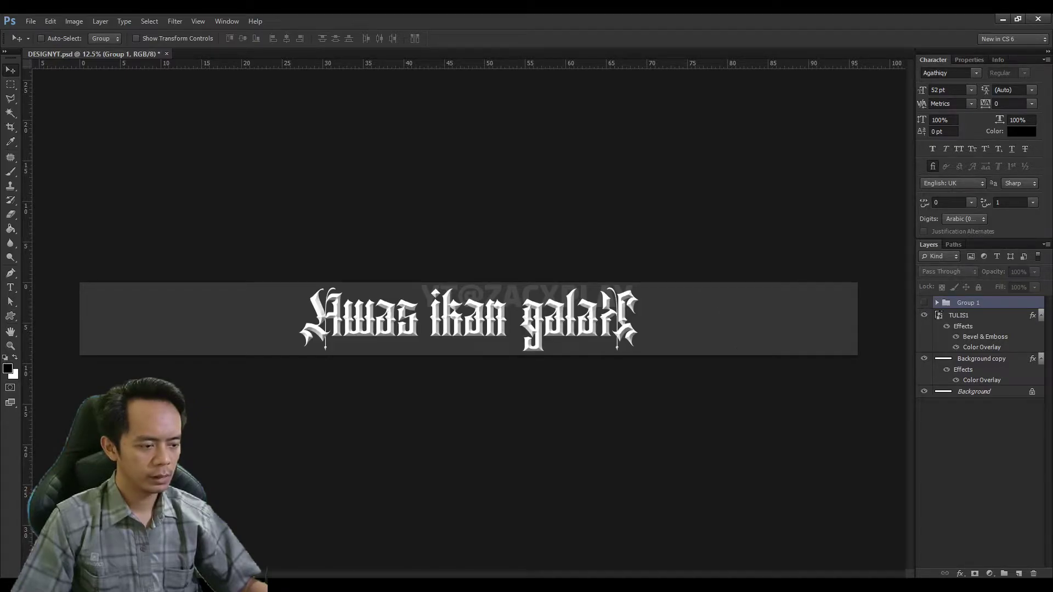
{"action": "left_click", "coordinate": [924, 316]}
{"action": "left_click", "coordinate": [925, 303]}
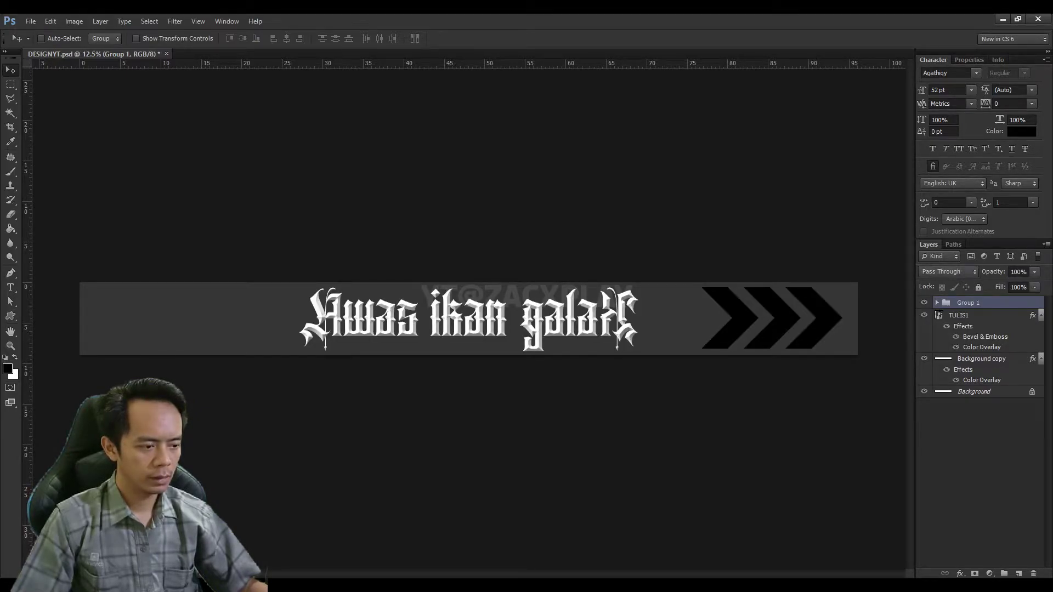
{"action": "left_click", "coordinate": [925, 303]}
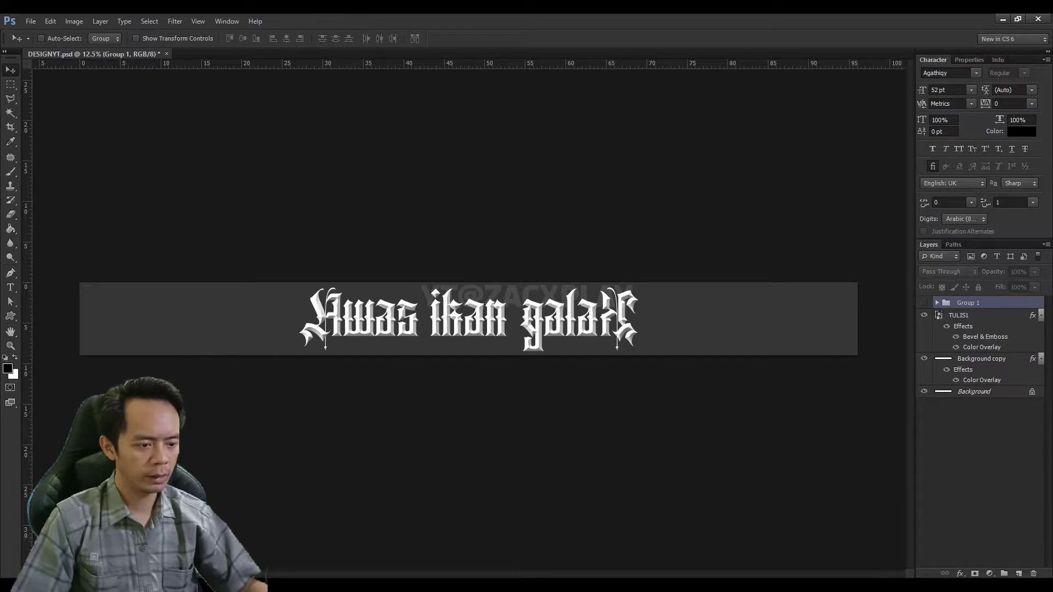
{"action": "key", "text": "alt+bracketleft"}
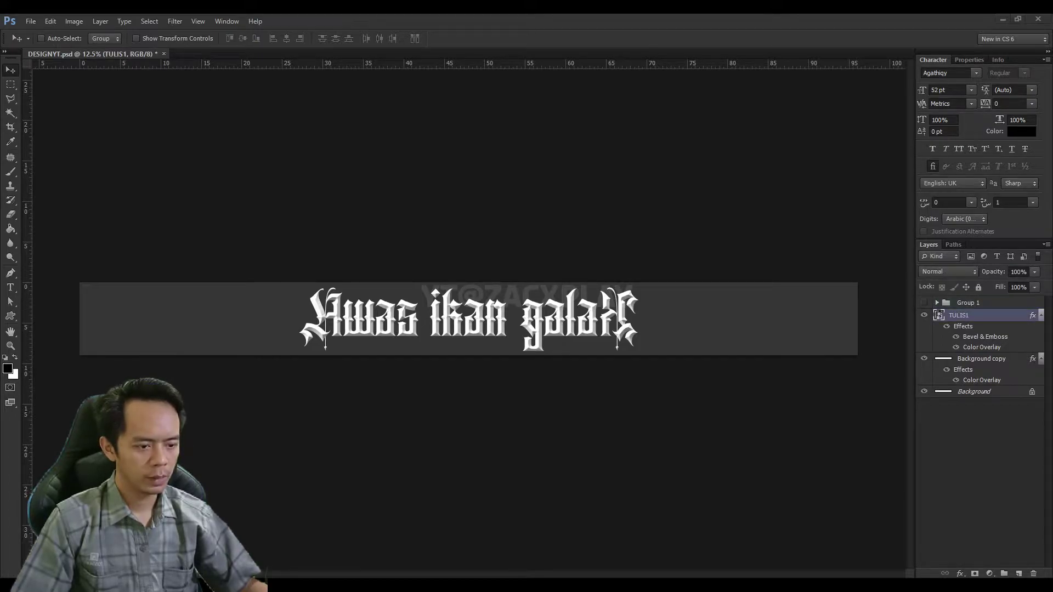
- Place the OMBAK wave ornament at about 108% and put it below TULIS1
{"action": "left_click_drag", "start_coordinate": [905, 318], "coordinate": [469, 319]}
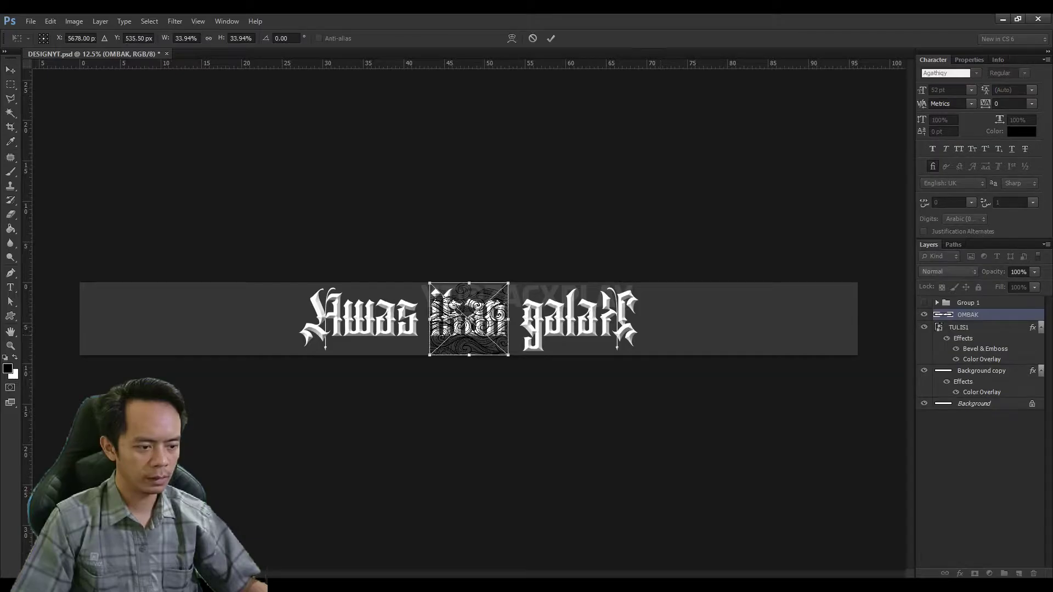
{"action": "left_click_drag", "start_coordinate": [508, 283], "coordinate": [652, 150]}
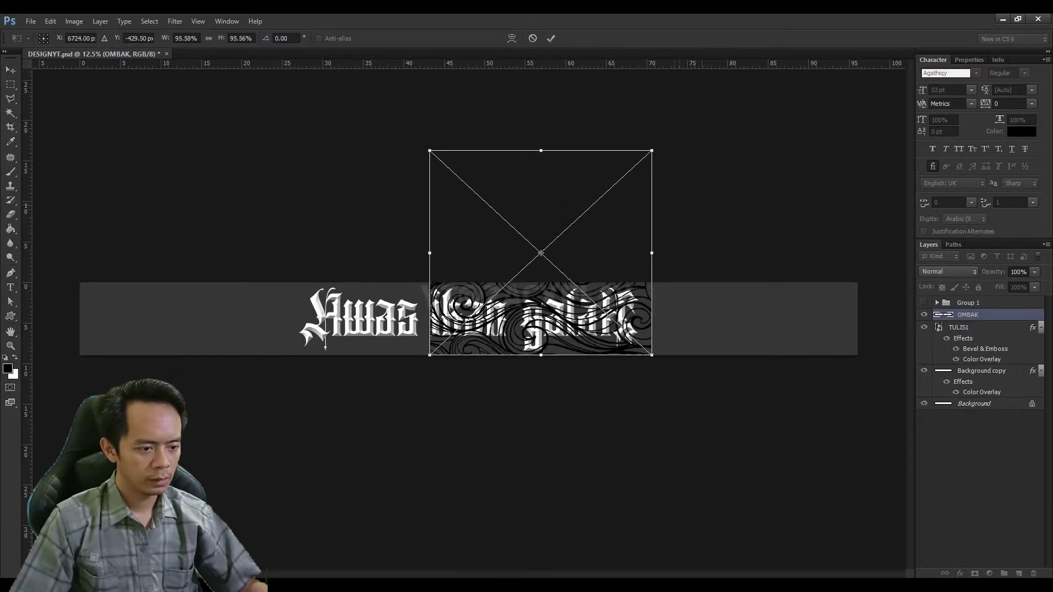
{"action": "mouse_move", "coordinate": [649, 253]}
{"action": "left_mouse_down"}
{"action": "mouse_move", "coordinate": [486, 329]}
{"action": "mouse_move", "coordinate": [485, 320]}
{"action": "left_mouse_up"}
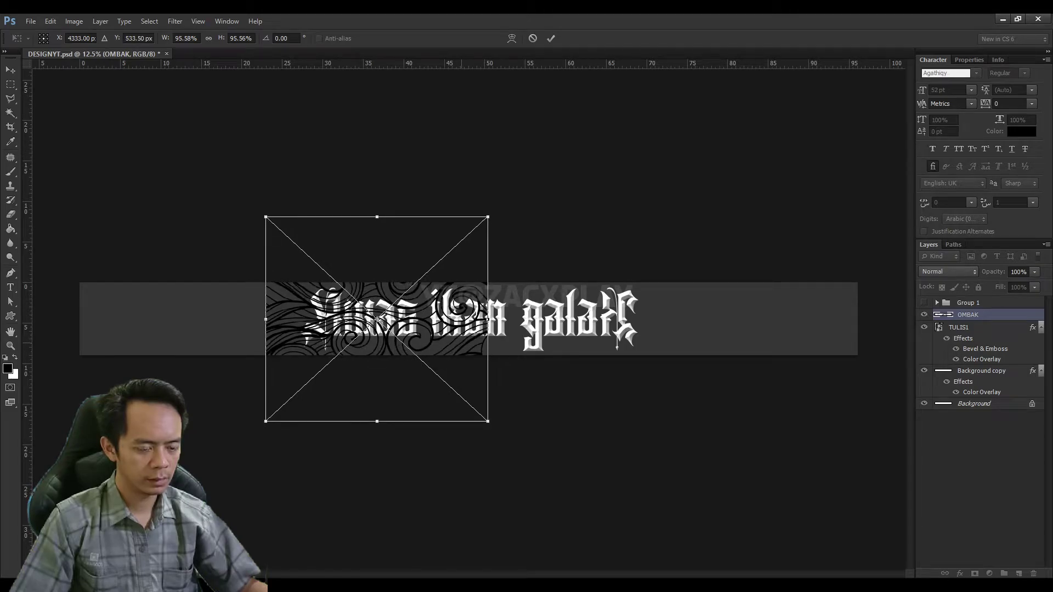
{"action": "left_click_drag", "start_coordinate": [487, 217], "coordinate": [513, 194]}
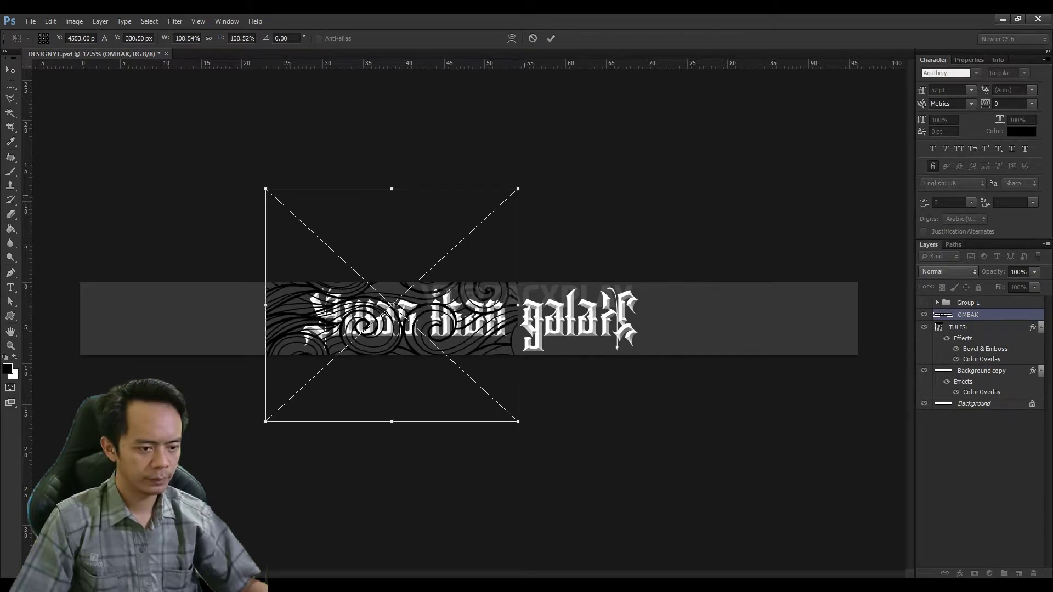
{"action": "left_click_drag", "start_coordinate": [384, 308], "coordinate": [374, 324]}
{"action": "key", "text": "Return"}
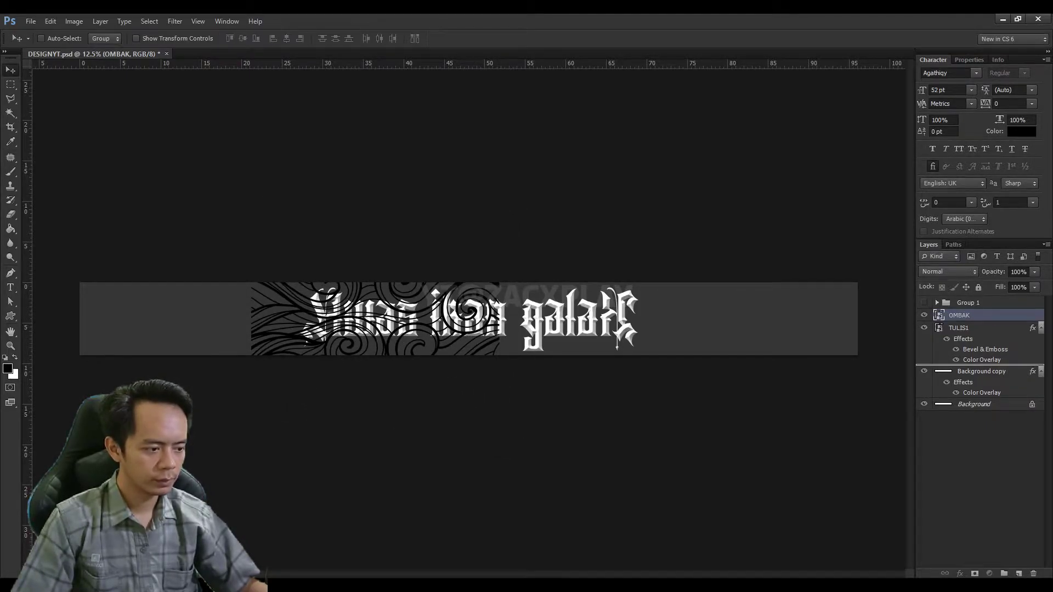
{"action": "key", "text": "ctrl+bracketleft"}
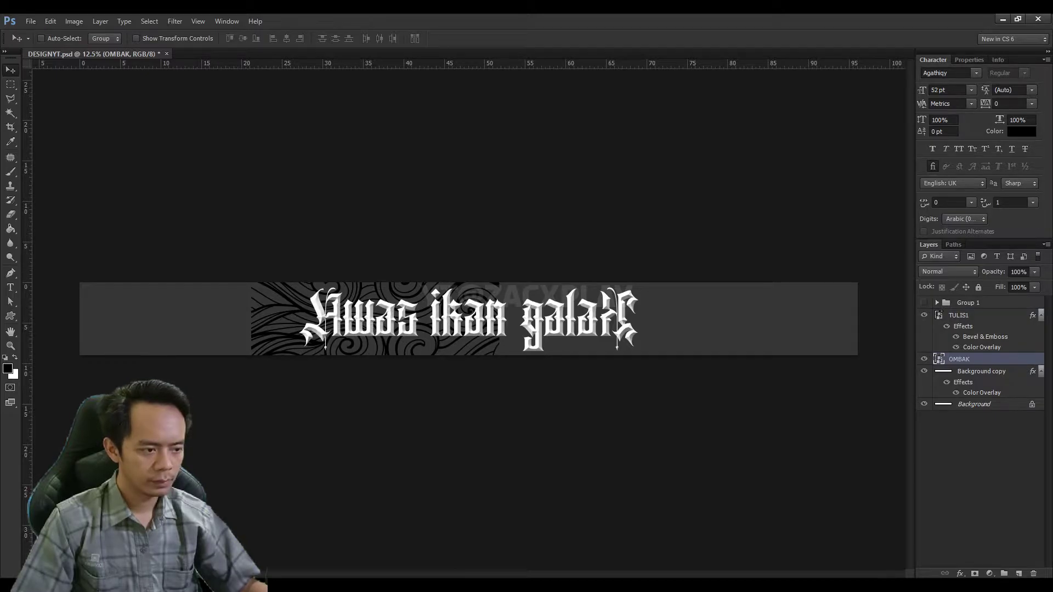
- Tint the OMBAK wave ornament soft light grey with a Color Overlay
{"action": "key", "text": "ctrl+u"}
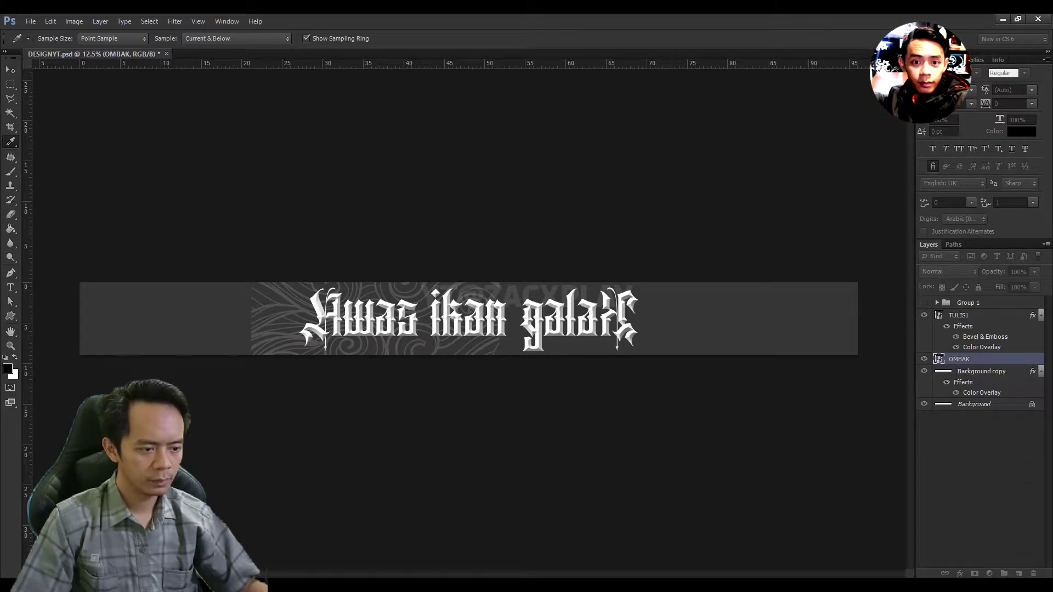
{"action": "key", "text": "v"}
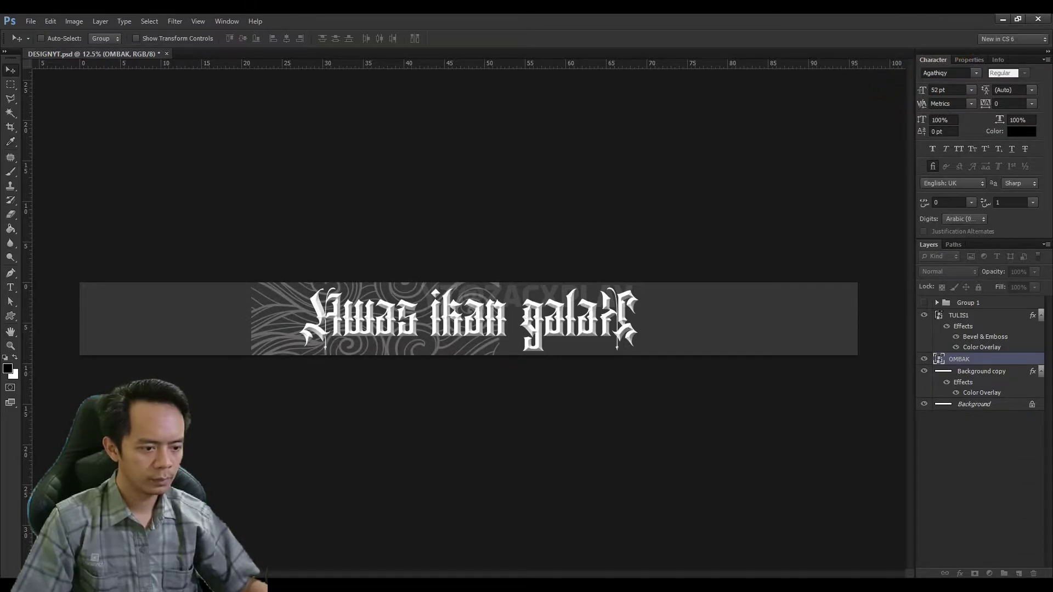
{"action": "key", "text": "ctrl+plus"}
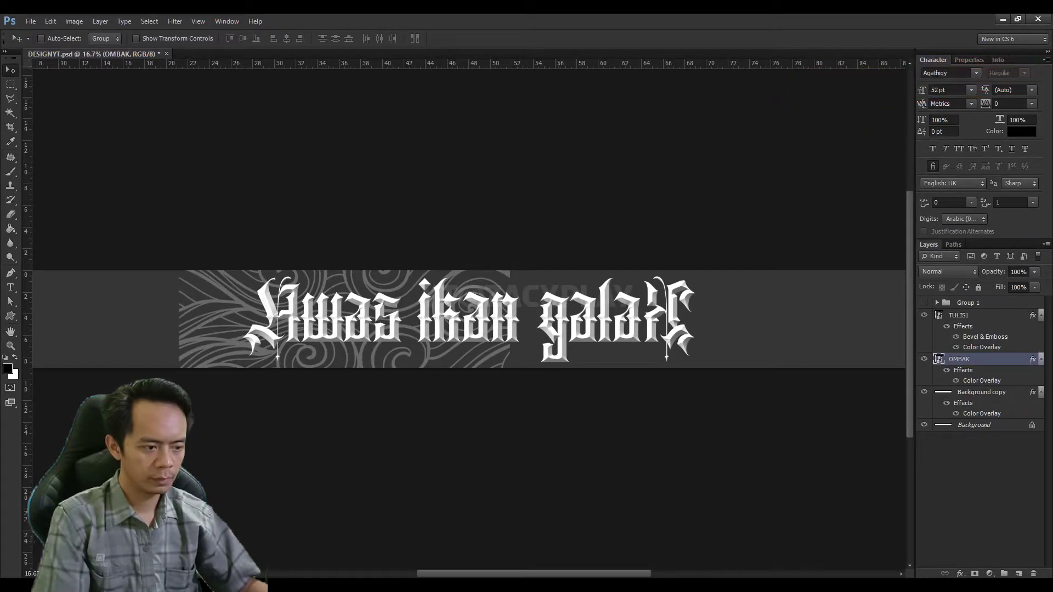
- Add a mirrored OMBAK copy extending the waves rightward, then group both as Group 2
{"action": "key", "text": "ctrl+j"}
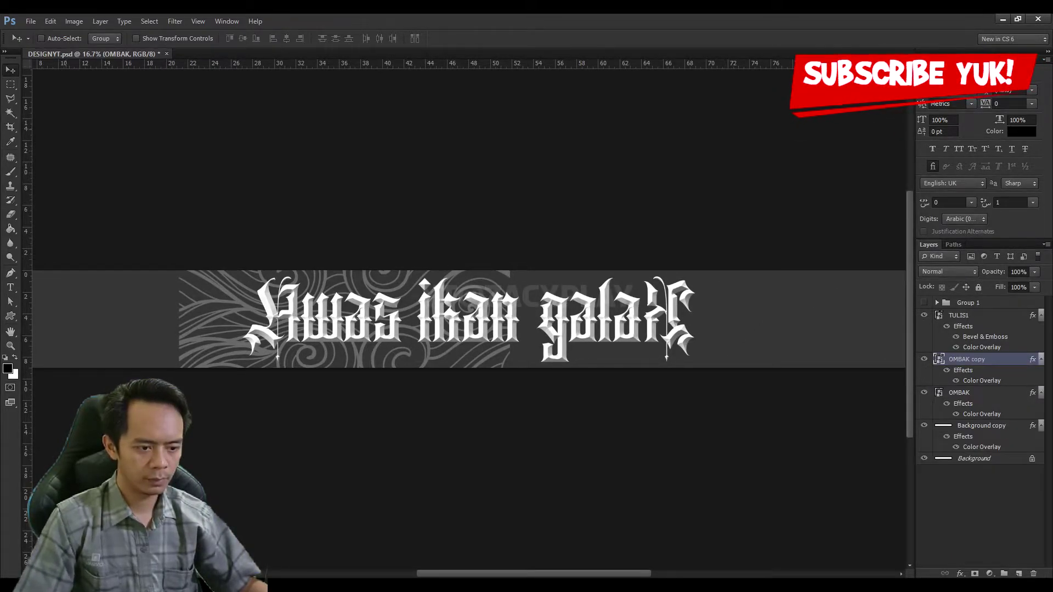
{"action": "key", "text": "ctrl+t"}
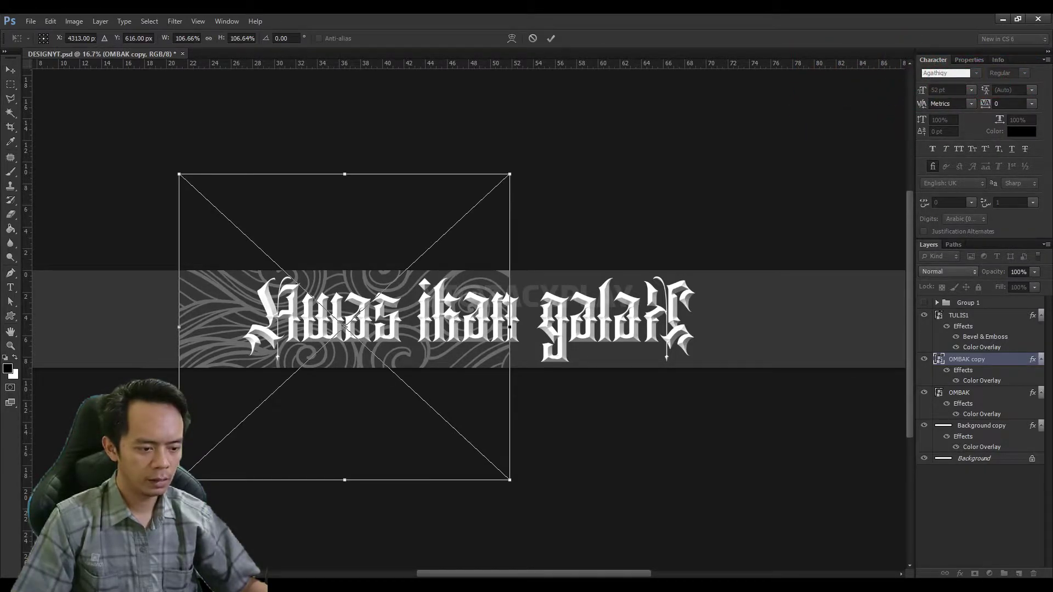
{"action": "left_click_drag", "start_coordinate": [384, 417], "coordinate": [625, 417]}
{"action": "mouse_move", "coordinate": [582, 327]}
{"action": "left_mouse_down"}
{"action": "mouse_move", "coordinate": [693, 327]}
{"action": "mouse_move", "coordinate": [670, 327]}
{"action": "left_mouse_up"}
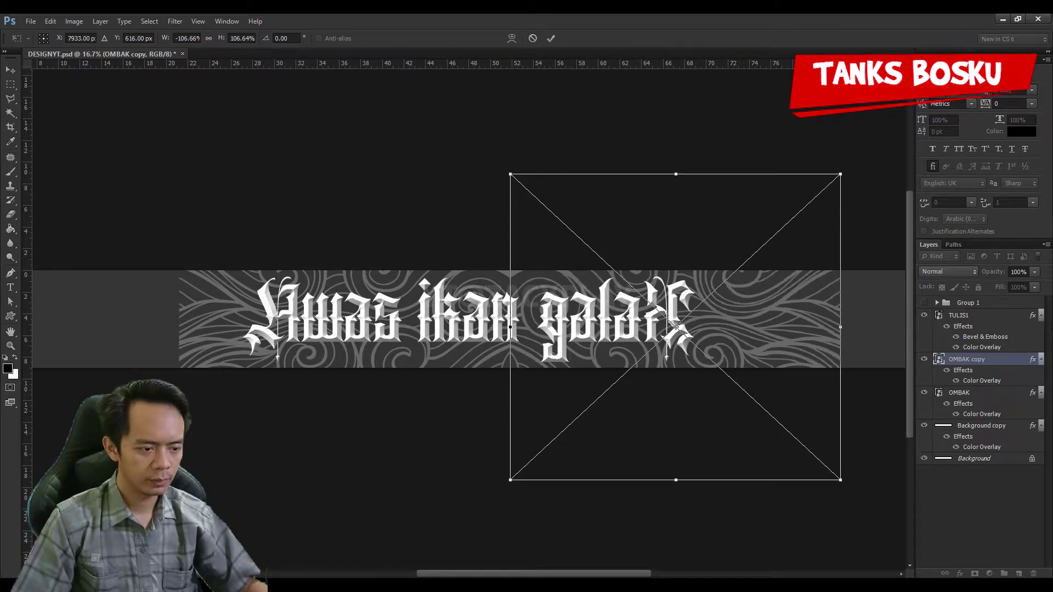
{"action": "key", "text": "Return"}
{"action": "left_click", "coordinate": [960, 393], "text": "ctrl"}
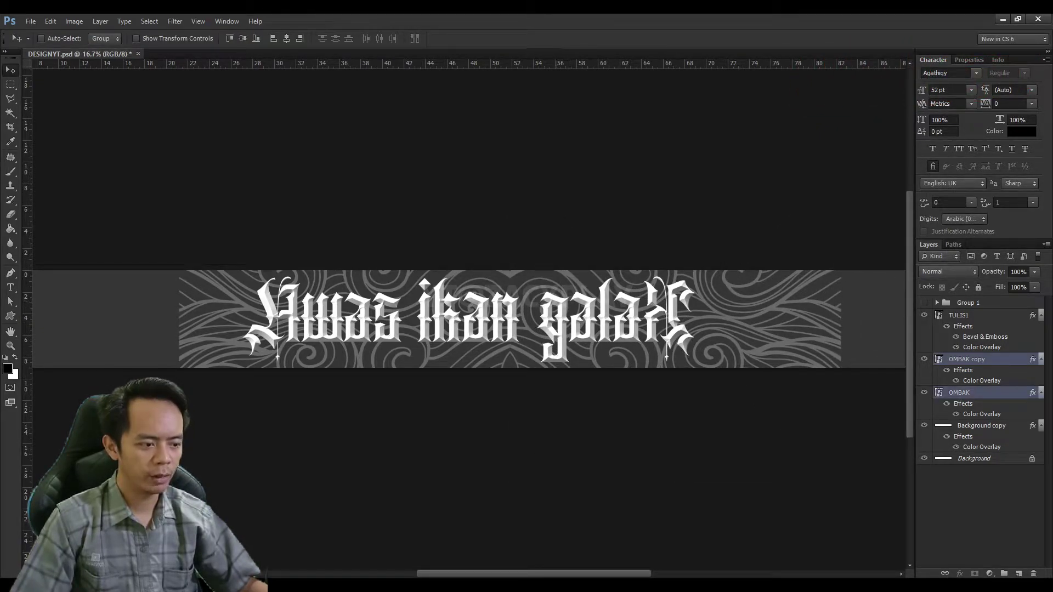
{"action": "key", "text": "ctrl+g"}
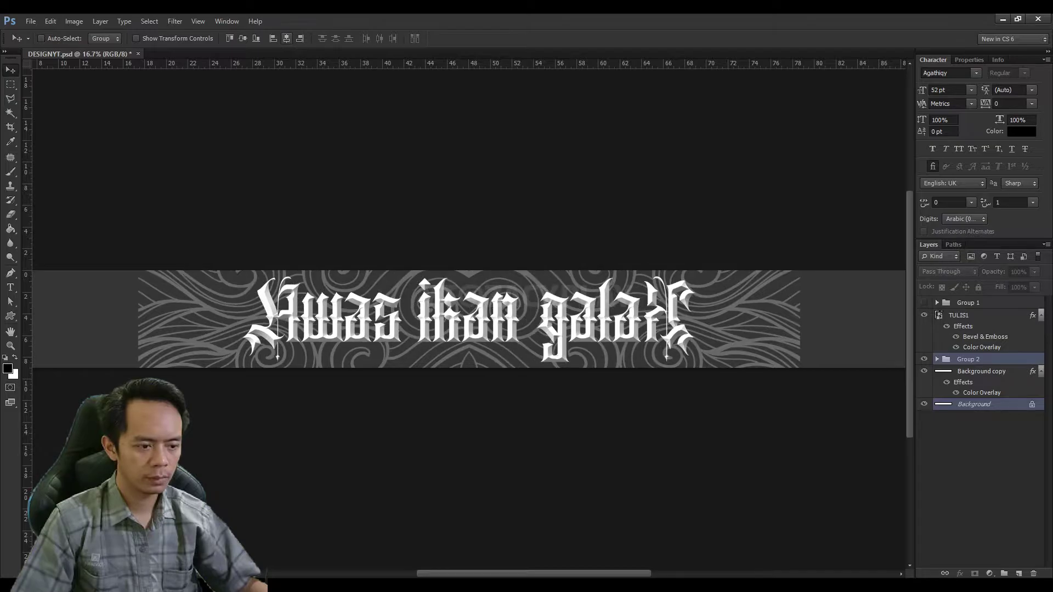
{"action": "key", "text": "ctrl+minus"}
{"action": "key", "text": "ctrl+plus"}
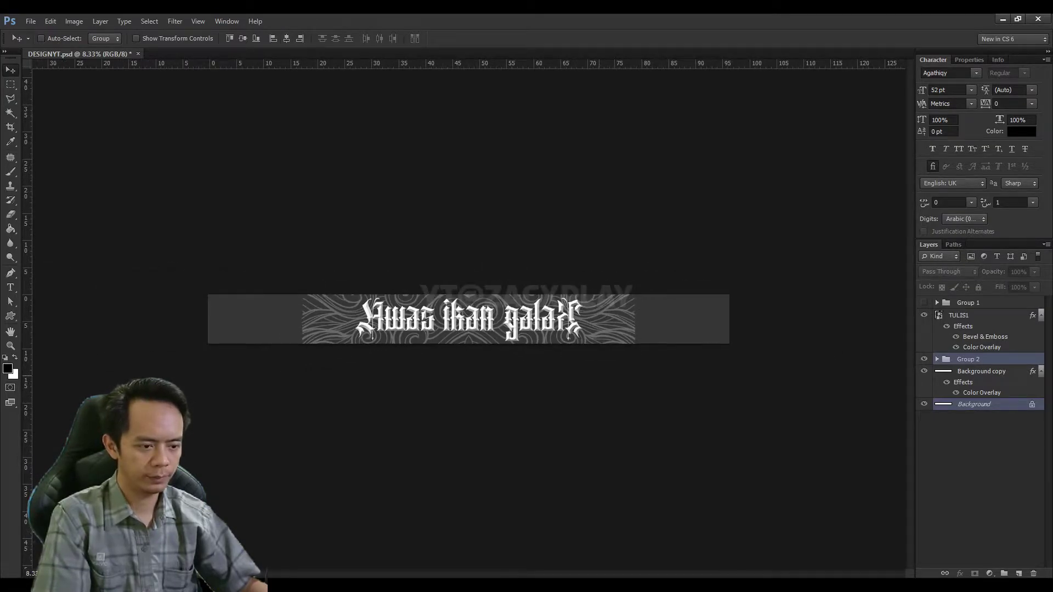
{"action": "key", "text": "ctrl+plus"}
{"action": "key", "text": "ctrl+plus"}
{"action": "key", "text": "ctrl+minus"}
{"action": "key", "text": "ctrl+plus"}
{"action": "key", "text": "ctrl+plus"}
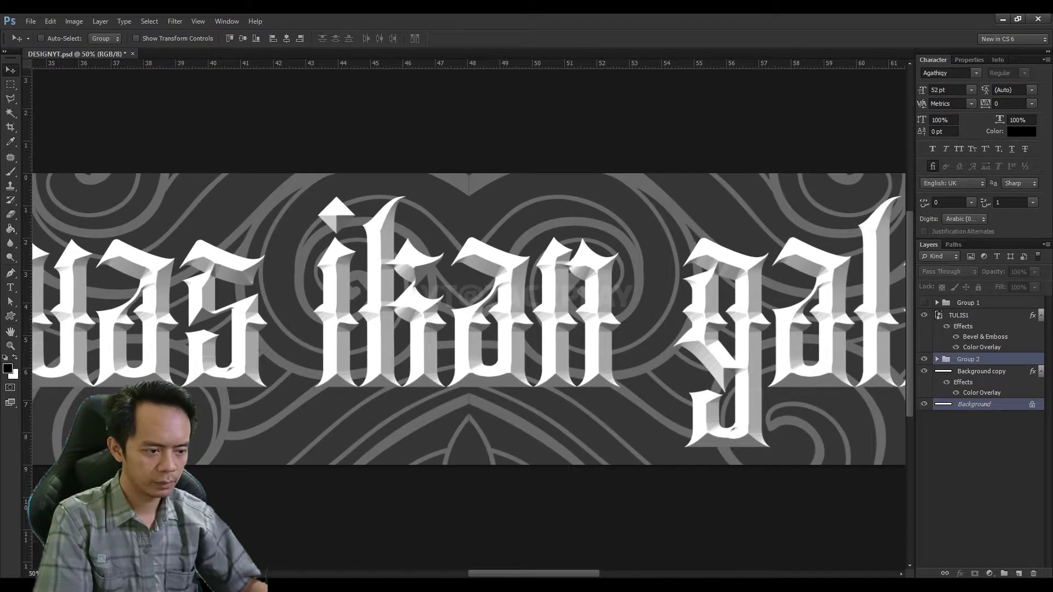
{"action": "key", "text": "alt+bracketright"}
{"action": "key", "text": "alt+bracketright"}
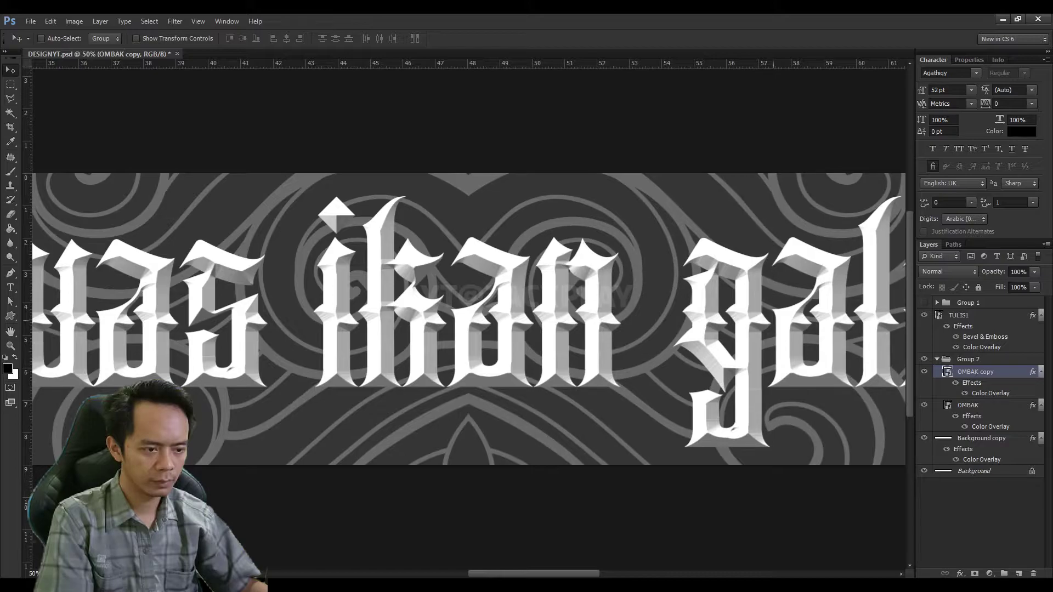
{"action": "key", "text": "ctrl+minus"}
{"action": "key", "text": "ctrl+minus"}
{"action": "key", "text": "ctrl+minus"}
{"action": "key", "text": "ctrl+minus"}
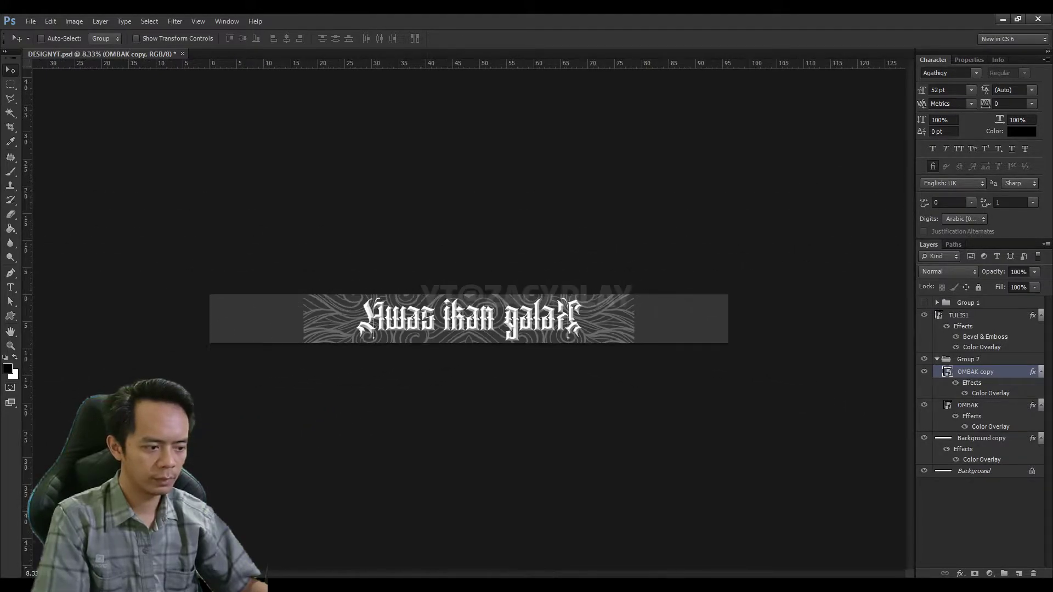
{"action": "key", "text": "ctrl+minus"}
{"action": "left_click", "coordinate": [937, 359]}
{"action": "left_click", "coordinate": [974, 404], "text": "ctrl"}
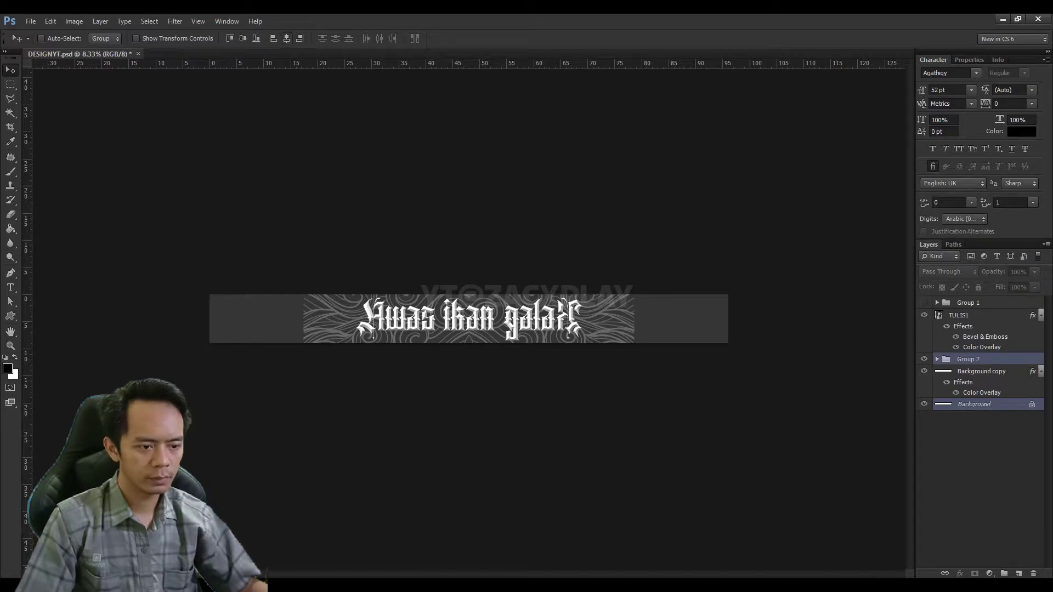
{"action": "key", "text": "ctrl+plus"}
{"action": "key", "text": "ctrl+plus"}
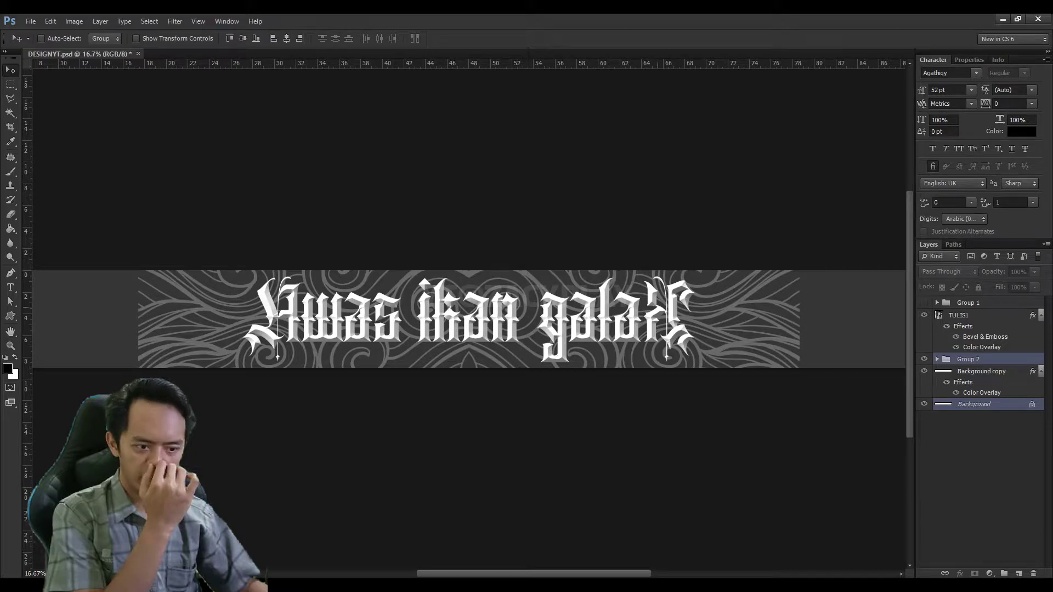
- Give the Group 2 ornament a Color Overlay using a muted gray sampled from the canvas
{"action": "left_click", "coordinate": [969, 360]}
{"action": "key", "text": "alt+bracketright"}
{"action": "key", "text": "alt+bracketleft"}
{"action": "key", "text": "alt+bracketright"}
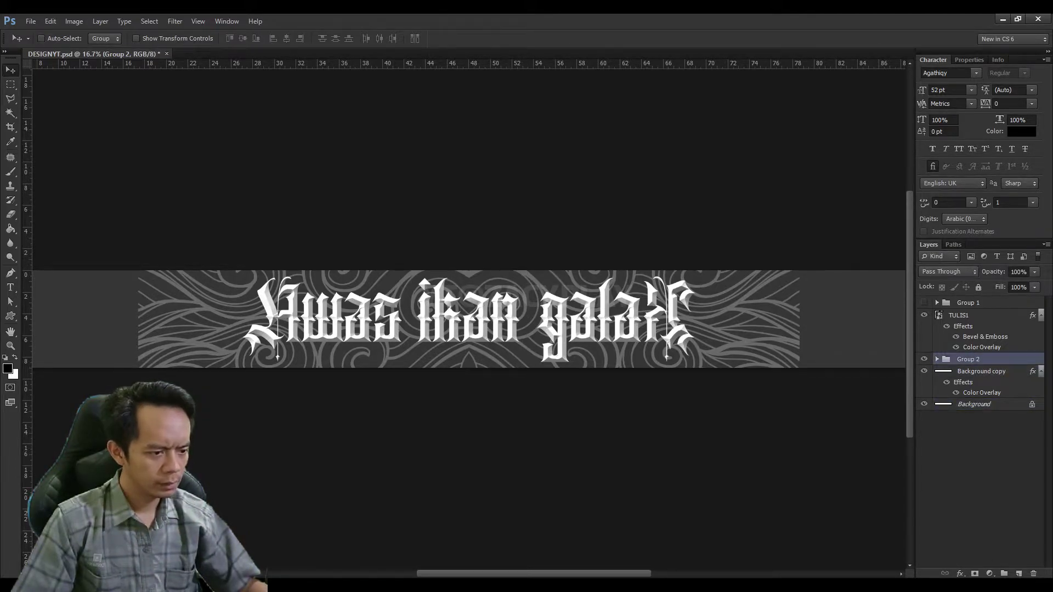
{"action": "key", "text": "h"}
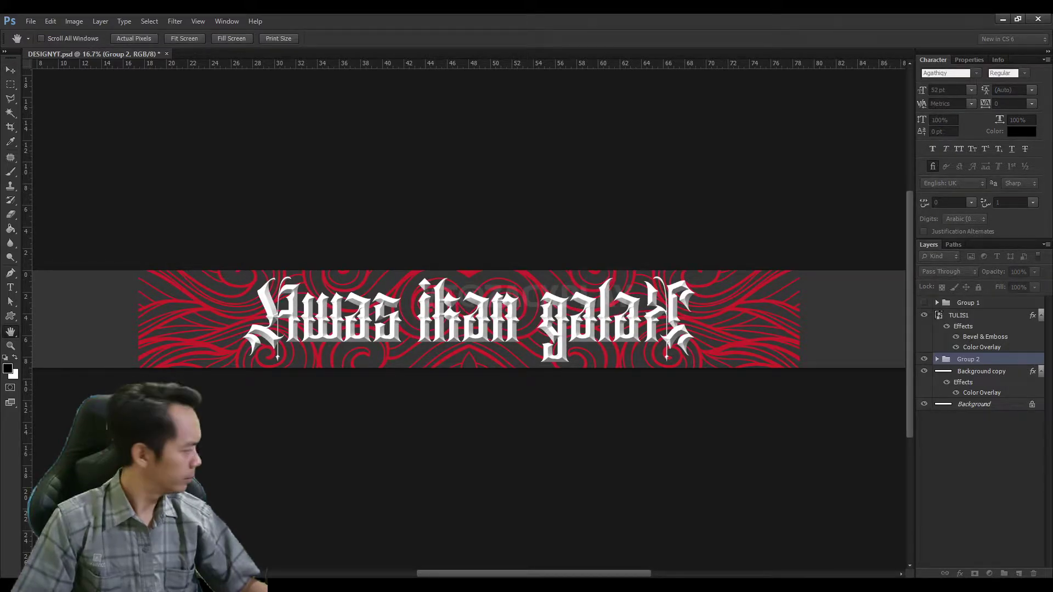
{"action": "key", "text": "i"}
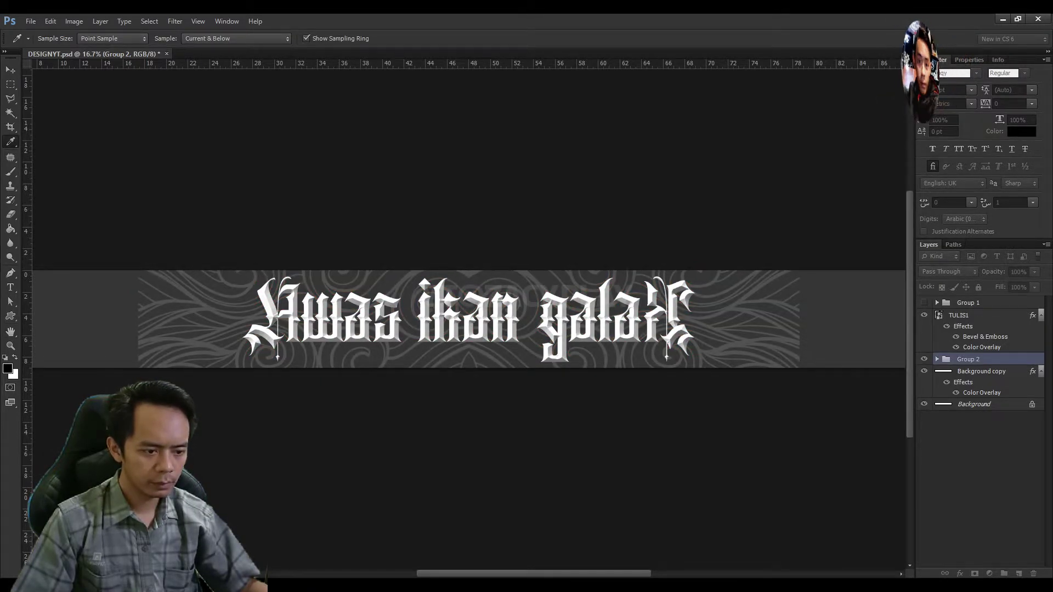
{"action": "key", "text": "h"}
{"action": "key", "text": "v"}
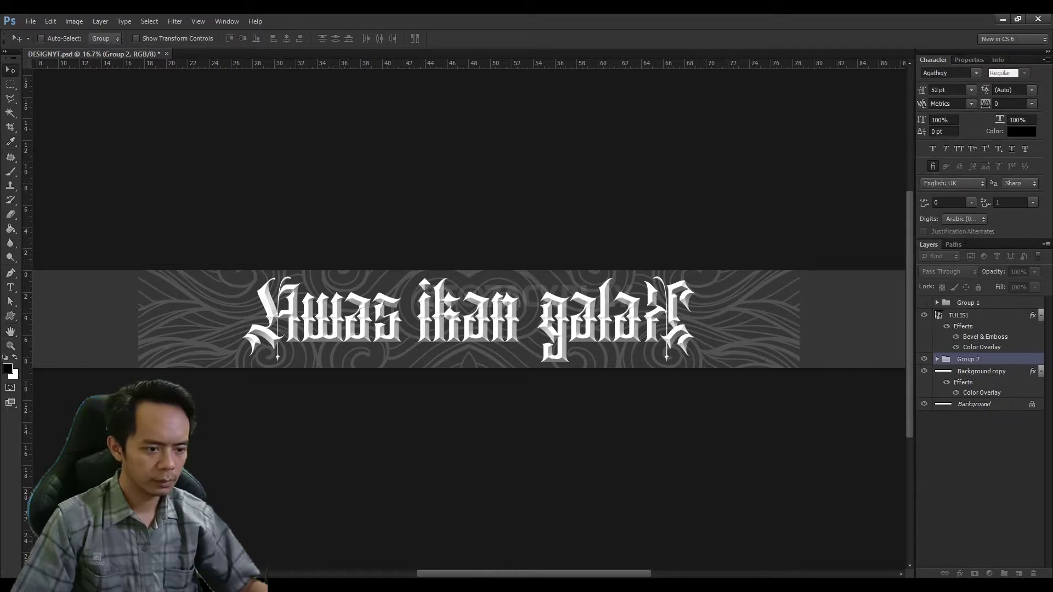
{"action": "key", "text": "alt+bracketright"}
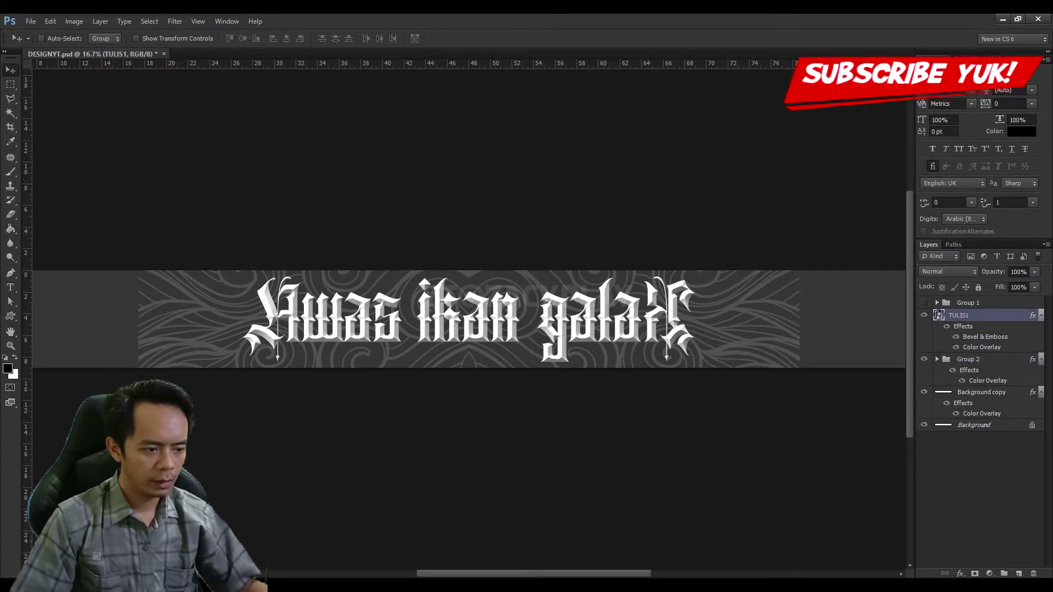
- Outline the TULIS1 lettering with a dark Stroke and show Group 1's three black chevrons again
{"action": "key", "text": "h"}
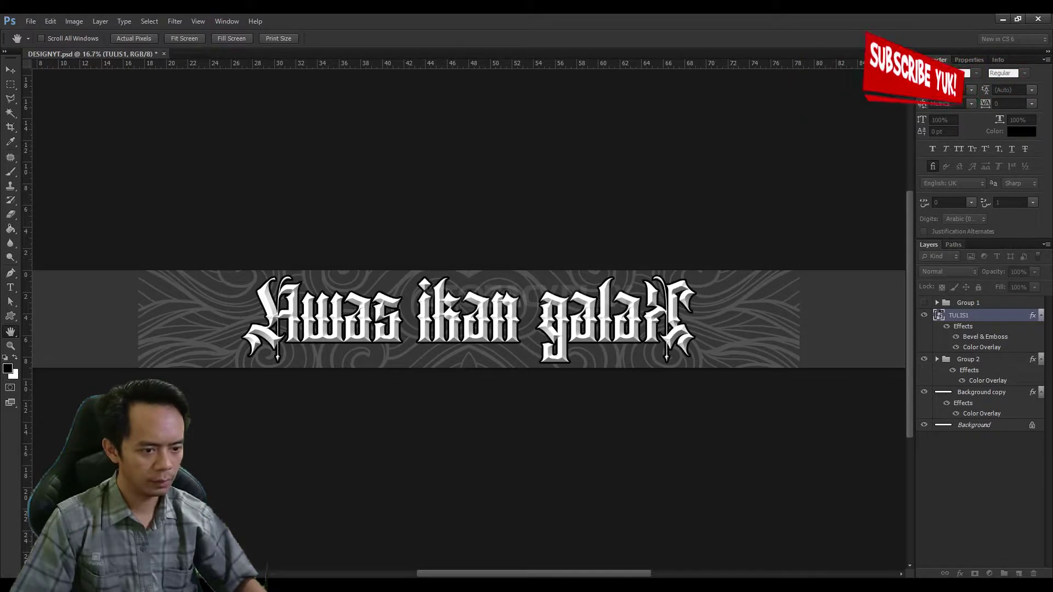
{"action": "key", "text": "v"}
{"action": "key", "text": "ctrl+z"}
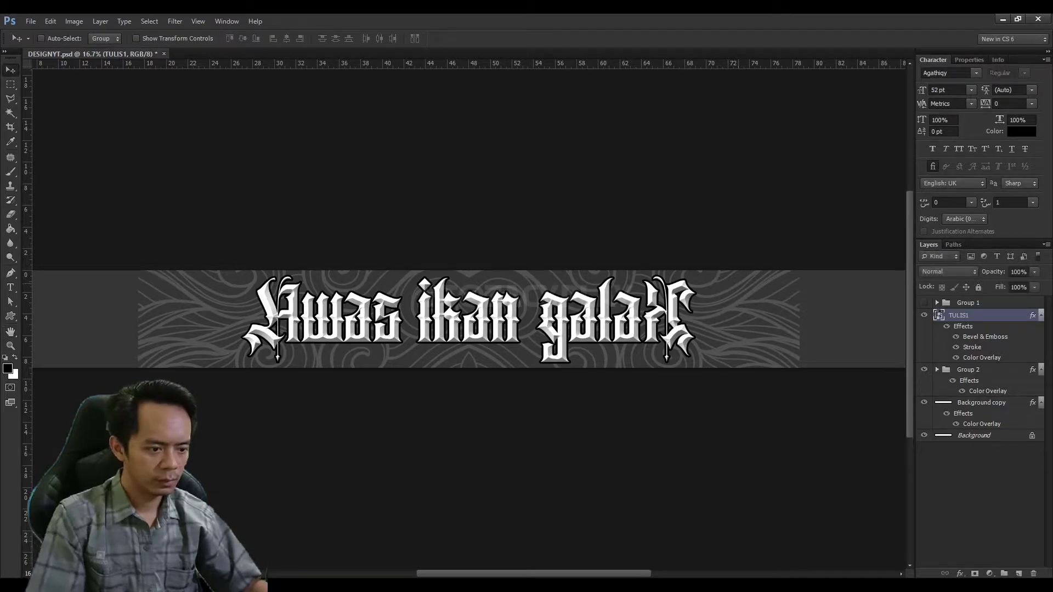
{"action": "key", "text": "ctrl+plus"}
{"action": "key", "text": "ctrl+plus"}
{"action": "key", "text": "ctrl+plus"}
{"action": "key", "text": "ctrl+plus"}
{"action": "key", "text": "ctrl+minus"}
{"action": "key", "text": "ctrl+minus"}
{"action": "key", "text": "ctrl+minus"}
{"action": "key", "text": "ctrl+minus"}
{"action": "key", "text": "ctrl+minus"}
{"action": "key", "text": "ctrl+plus"}
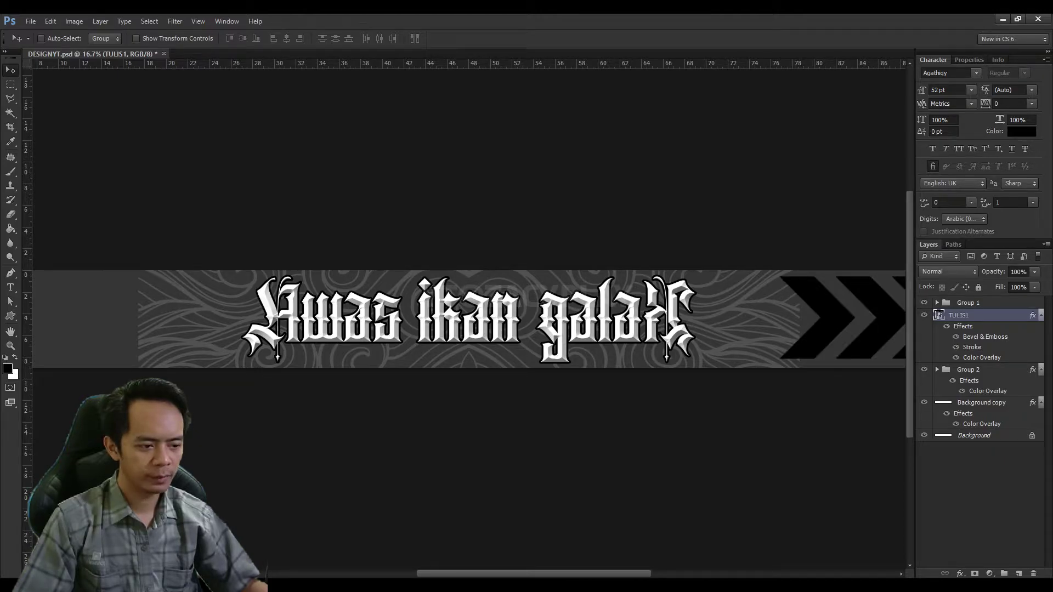
{"action": "key", "text": "ctrl+minus"}
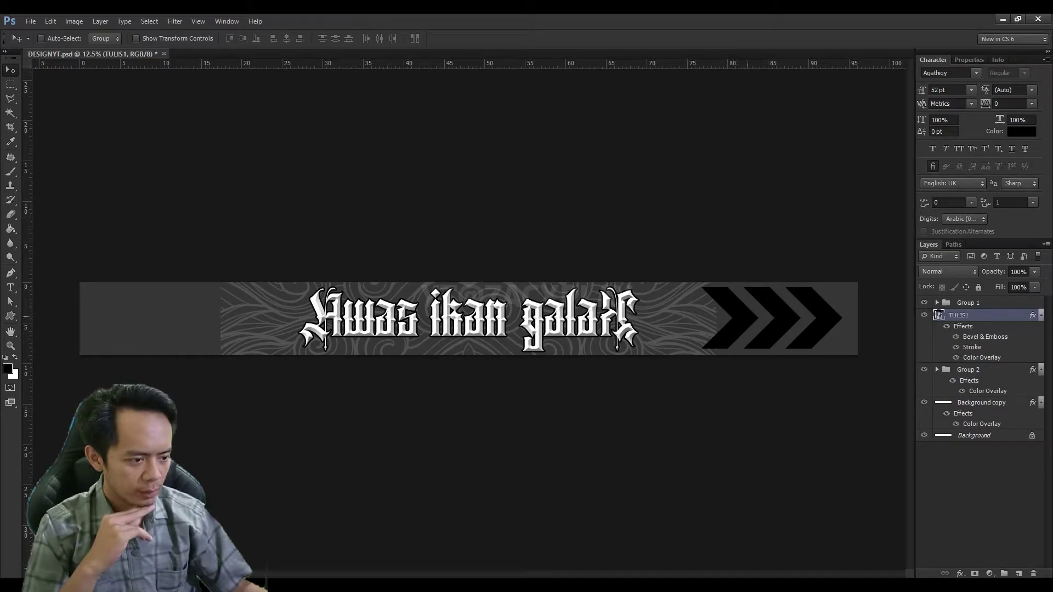
- Move Shape 1 copy 3 out of Group 1 and flatten the Group 2 ornament into Layer 1
{"action": "key", "text": "alt+bracketright"}
{"action": "key", "text": "alt+bracketright"}
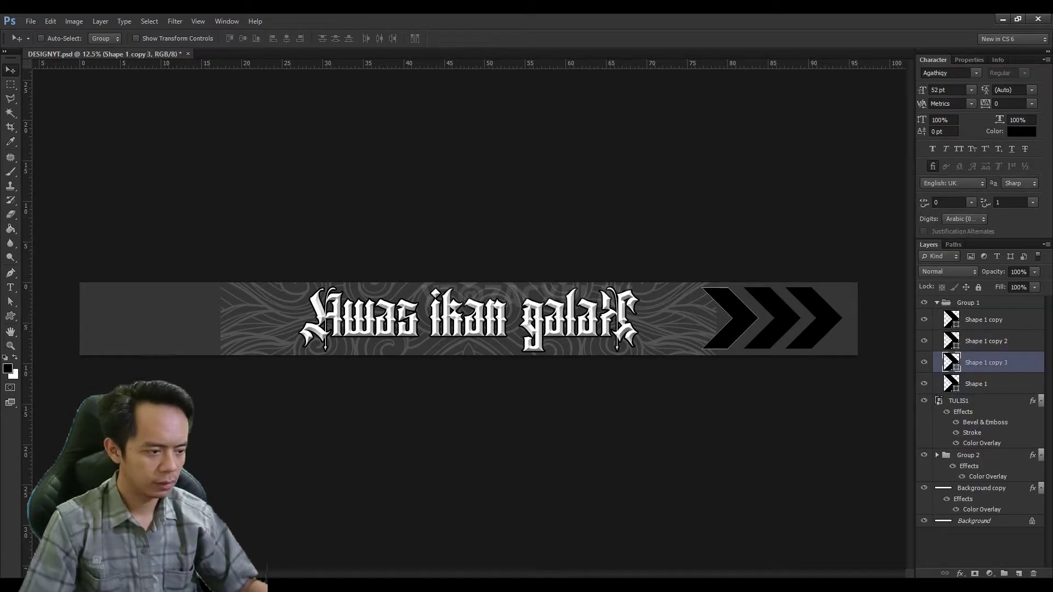
{"action": "left_click_drag", "start_coordinate": [986, 362], "coordinate": [979, 449]}
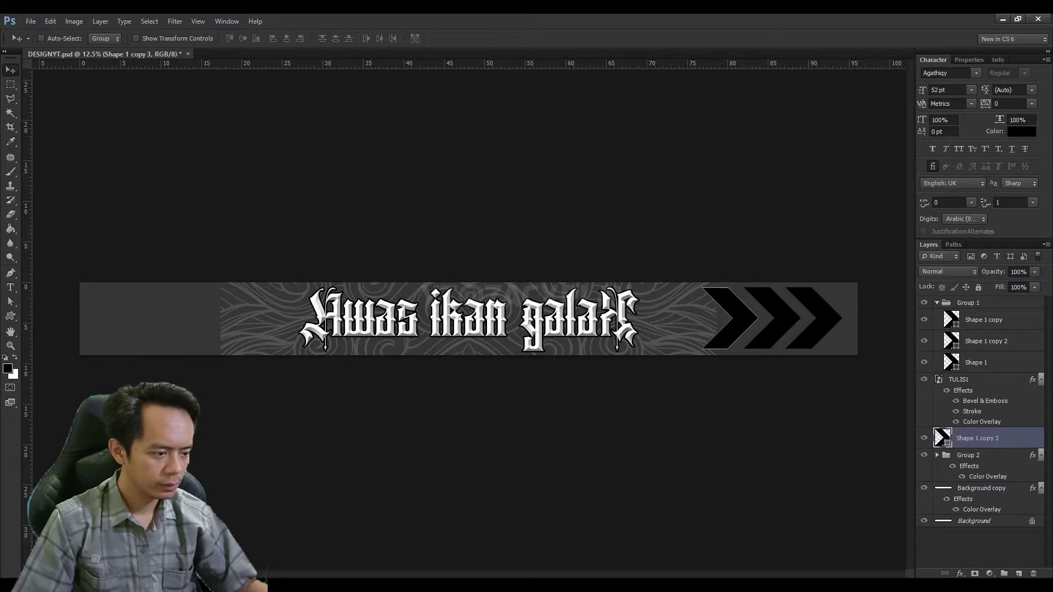
{"action": "left_click", "coordinate": [971, 455]}
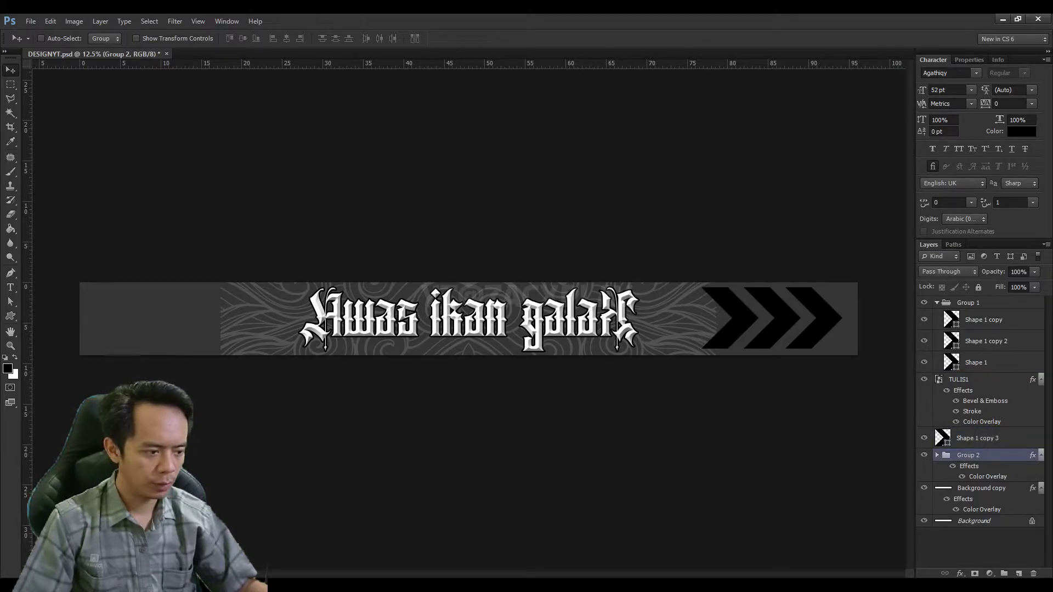
{"action": "key", "text": "ctrl+e"}
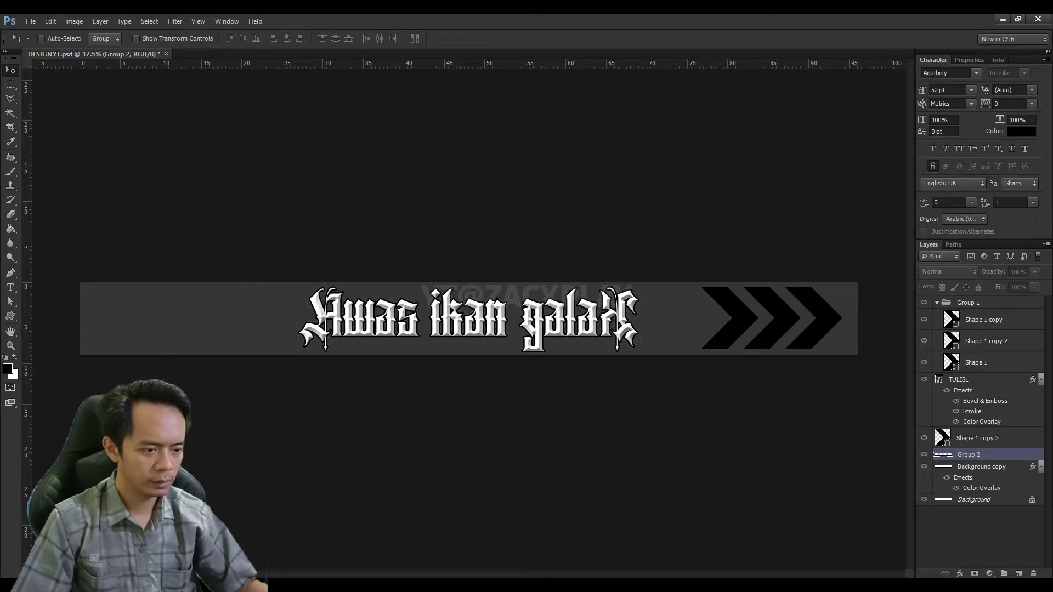
{"action": "key", "text": "alt+bracketright"}
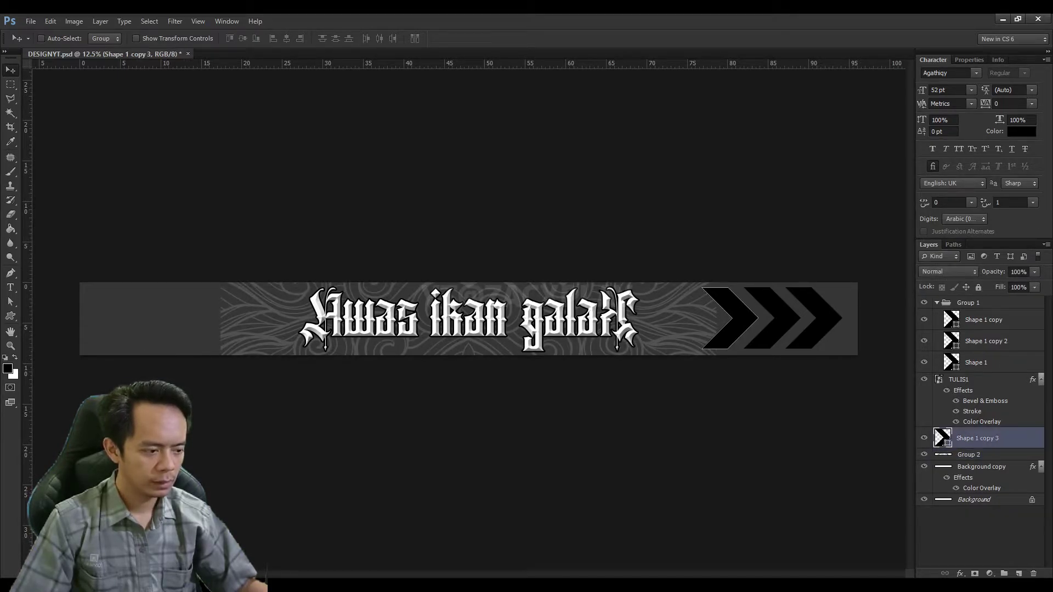
{"action": "key", "text": "alt+bracketleft"}
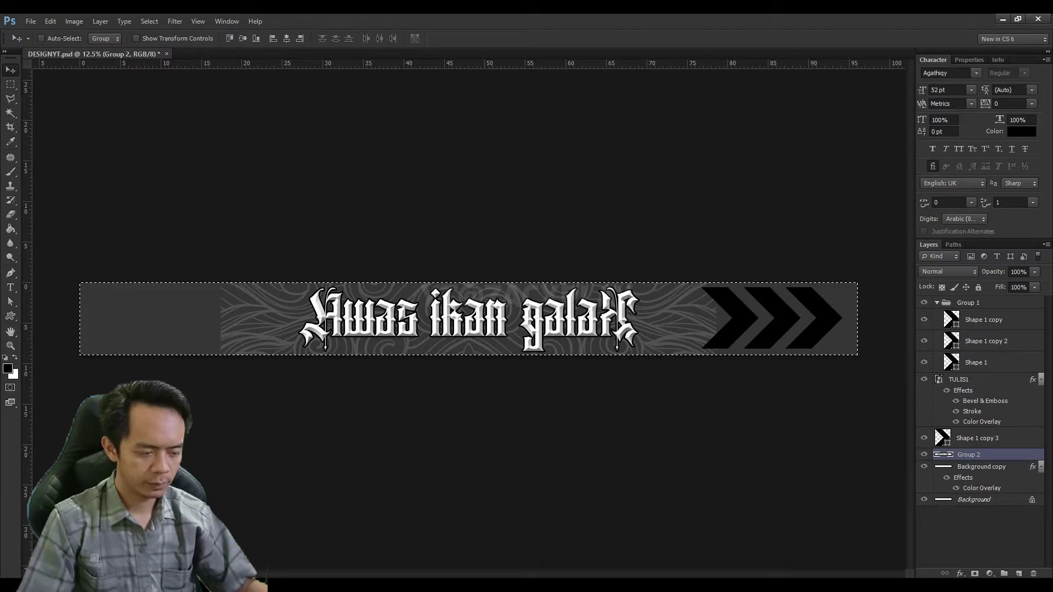
{"action": "key", "text": "ctrl+alt+shift+e"}
{"action": "key", "text": "Delete"}
{"action": "key", "text": "alt+bracketright"}
{"action": "key", "text": "alt+bracketright"}
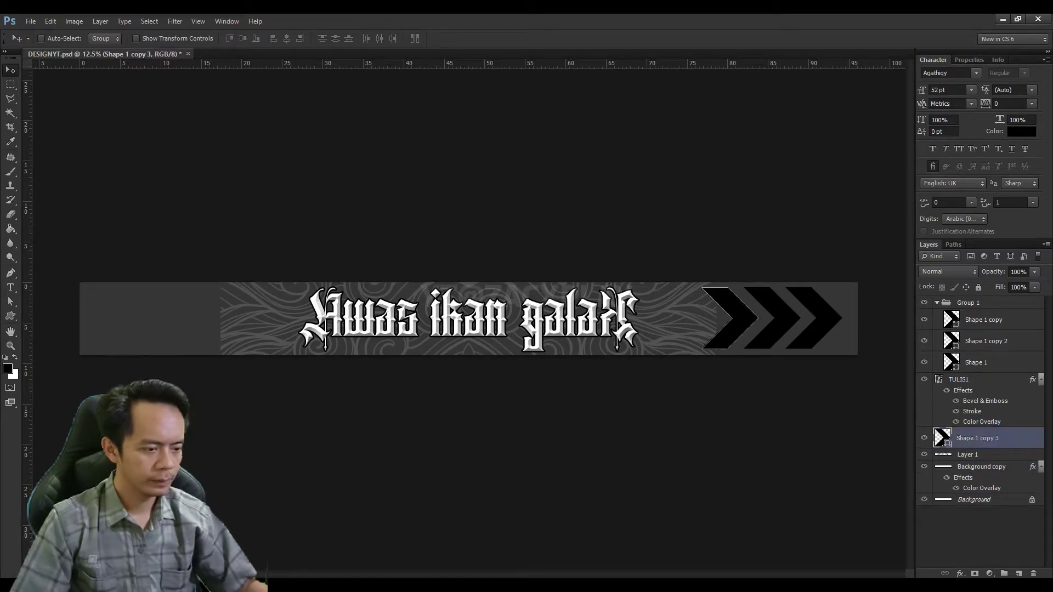
- Move the outline chevron left and enlarge it to about 145%
{"action": "left_click_drag", "start_coordinate": [729, 318], "coordinate": [697, 308]}
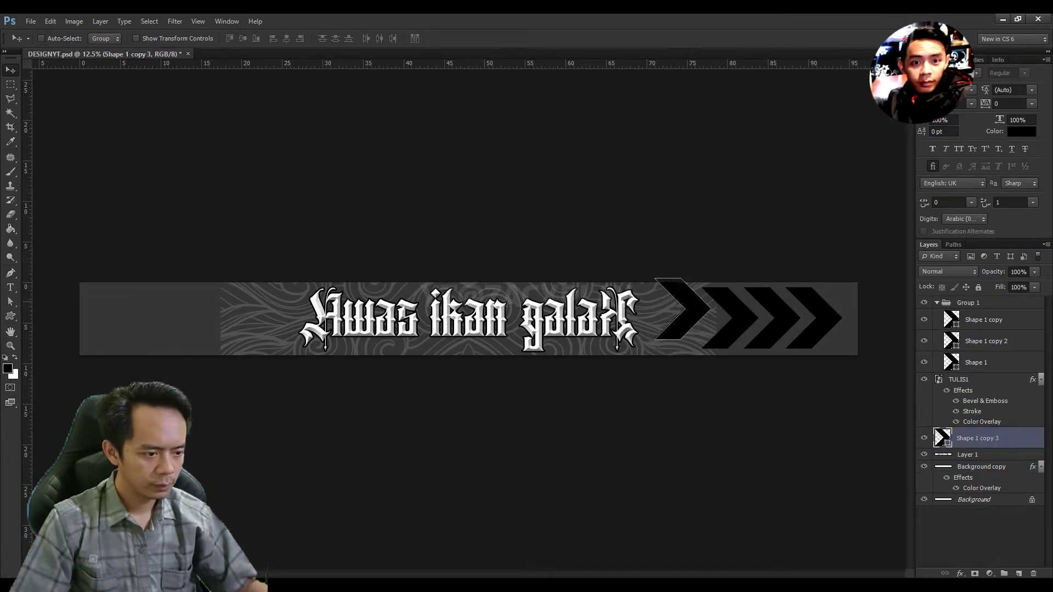
{"action": "key", "text": "ctrl+t"}
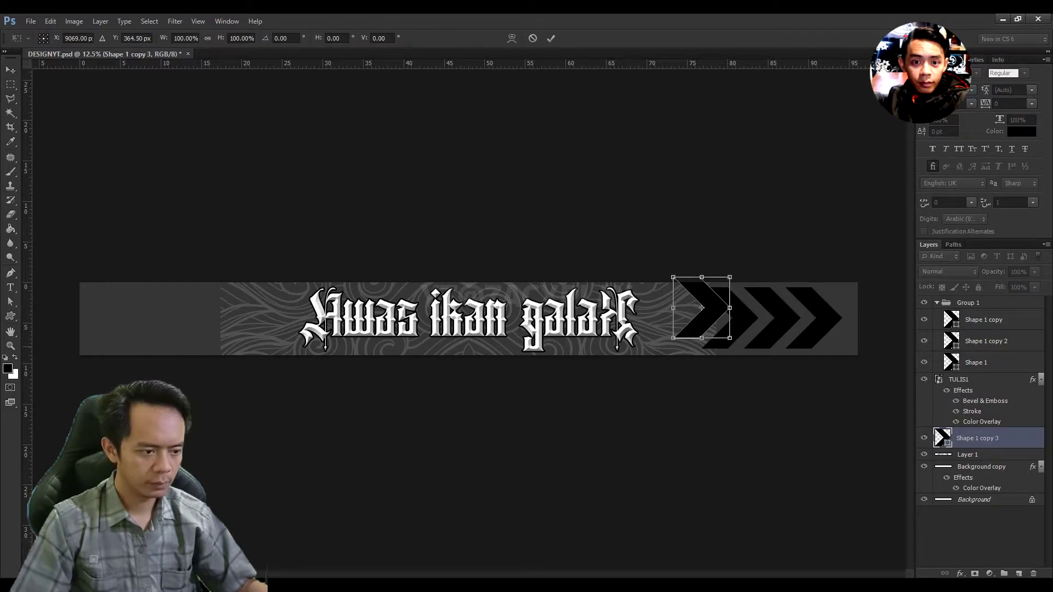
{"action": "left_click_drag", "start_coordinate": [730, 338], "coordinate": [751, 363]}
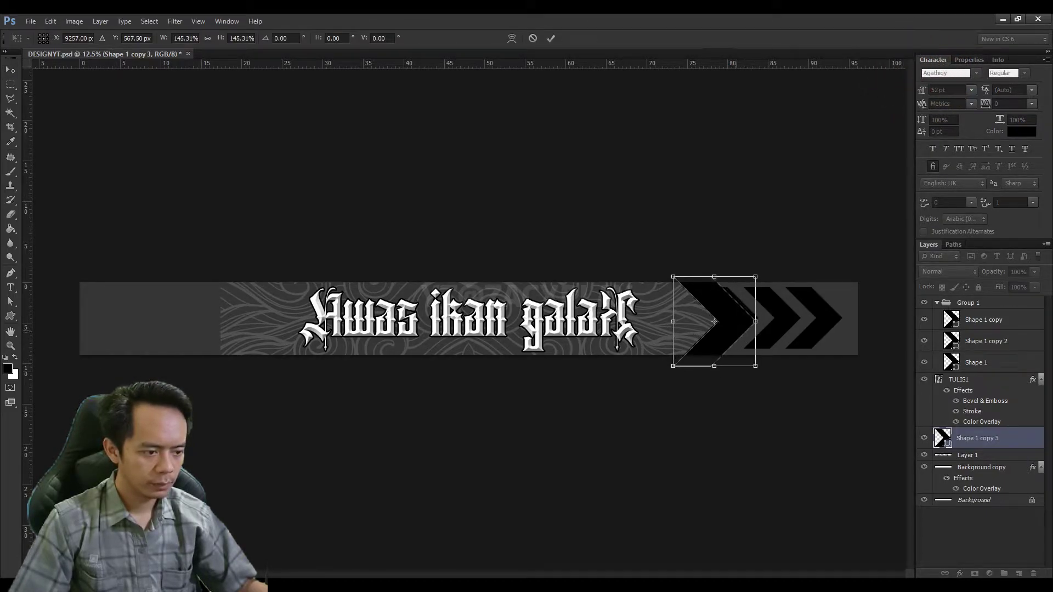
{"action": "left_click_drag", "start_coordinate": [710, 319], "coordinate": [697, 319]}
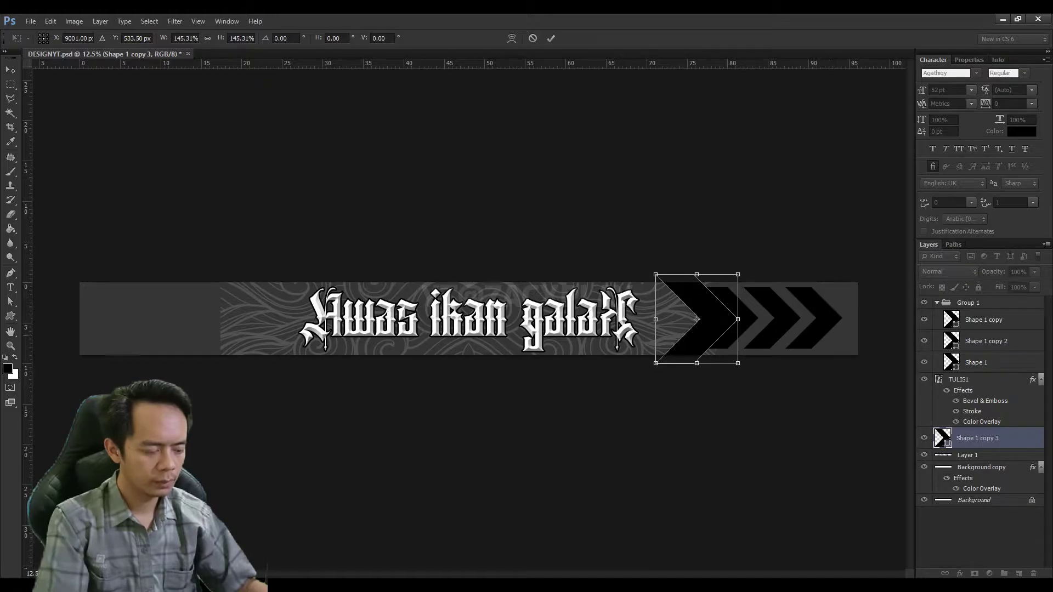
{"action": "key", "text": "Return"}
- Clear the chevron's black fill and nudge the outline shape slightly right
{"action": "key", "text": "ctrl+plus"}
{"action": "key", "text": "ctrl+plus"}
{"action": "scroll", "coordinate": [466, 312], "scroll_direction": "right", "scroll_amount": 5}
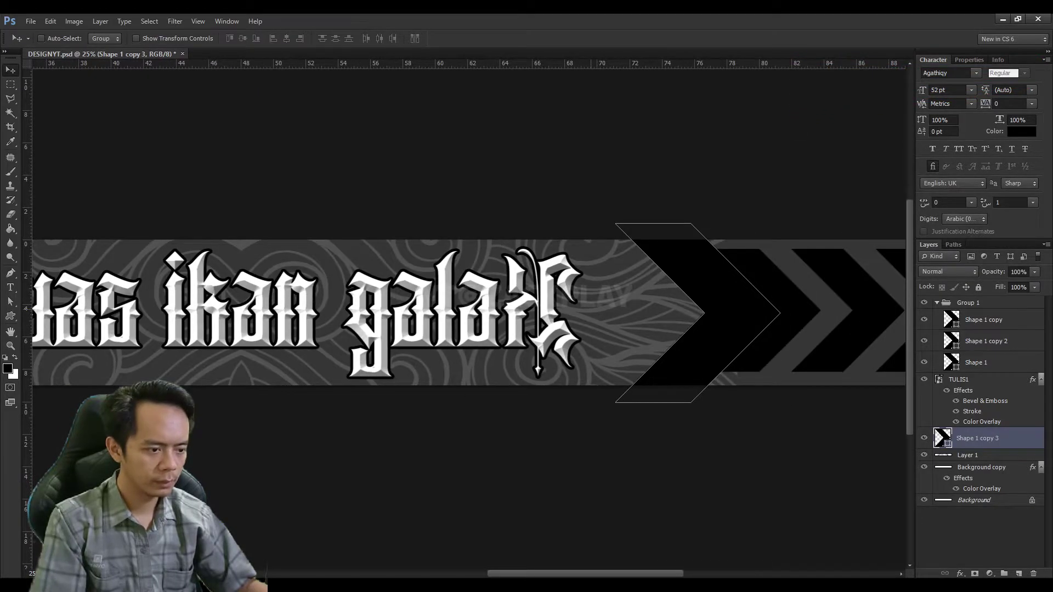
{"action": "key", "text": "i"}
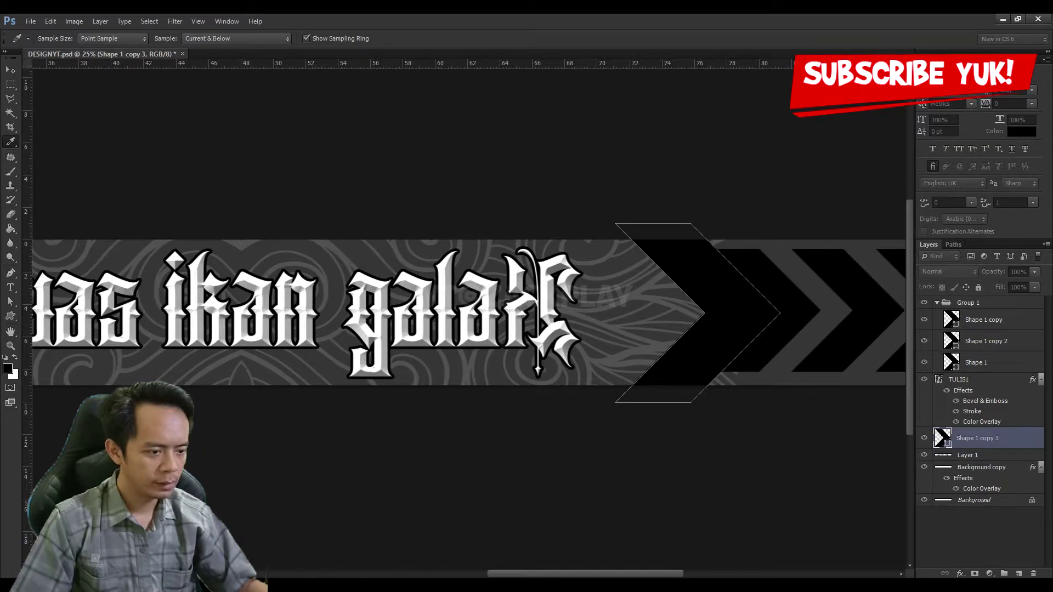
{"action": "key", "text": "ctrl+z"}
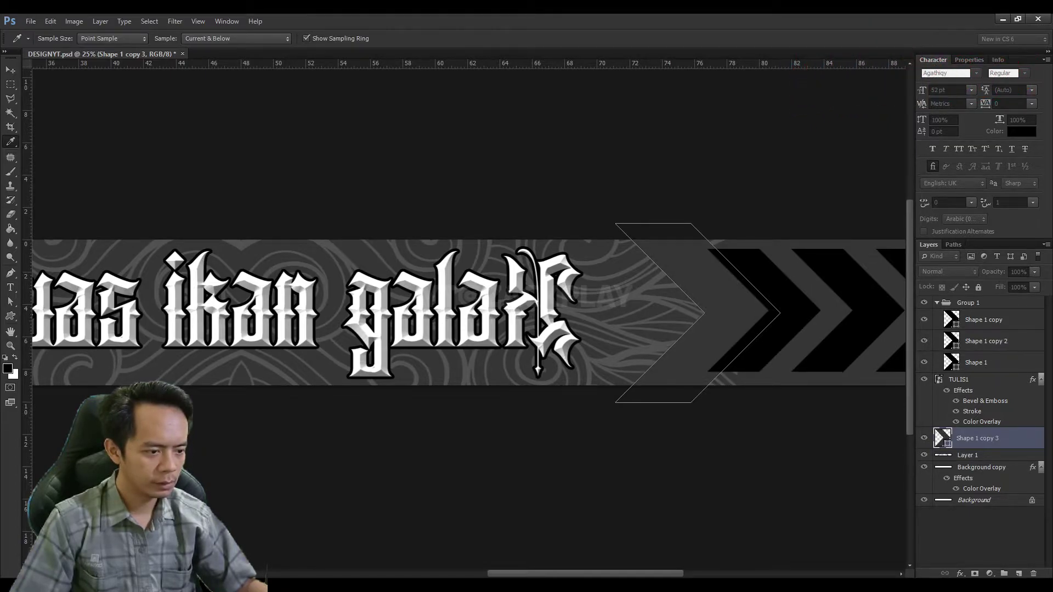
{"action": "key", "text": "v"}
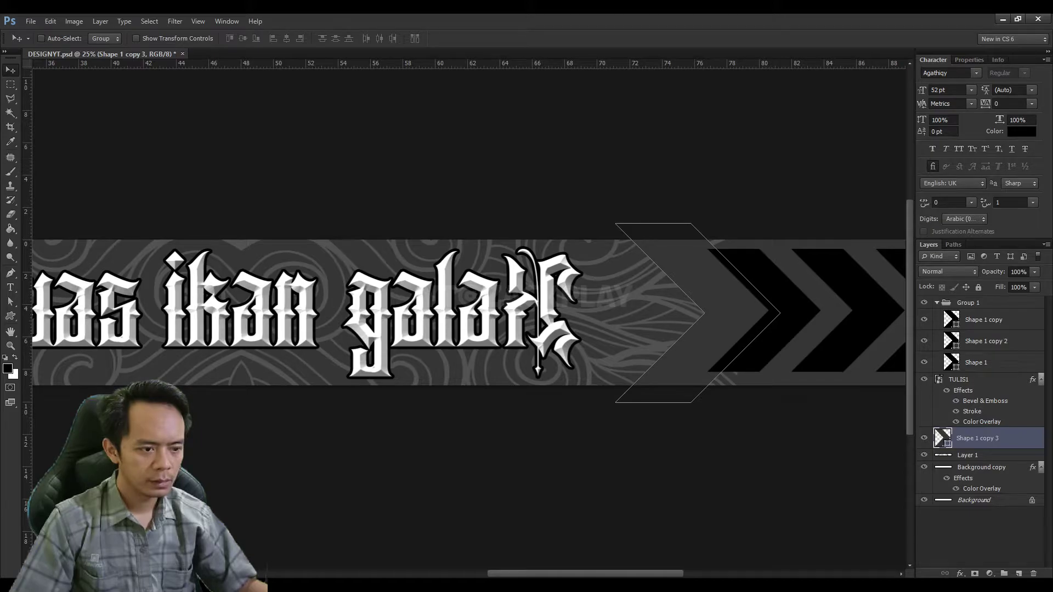
{"action": "key", "text": "shift+Right"}
{"action": "key", "text": "shift+Right"}
{"action": "key", "text": "shift+Right"}
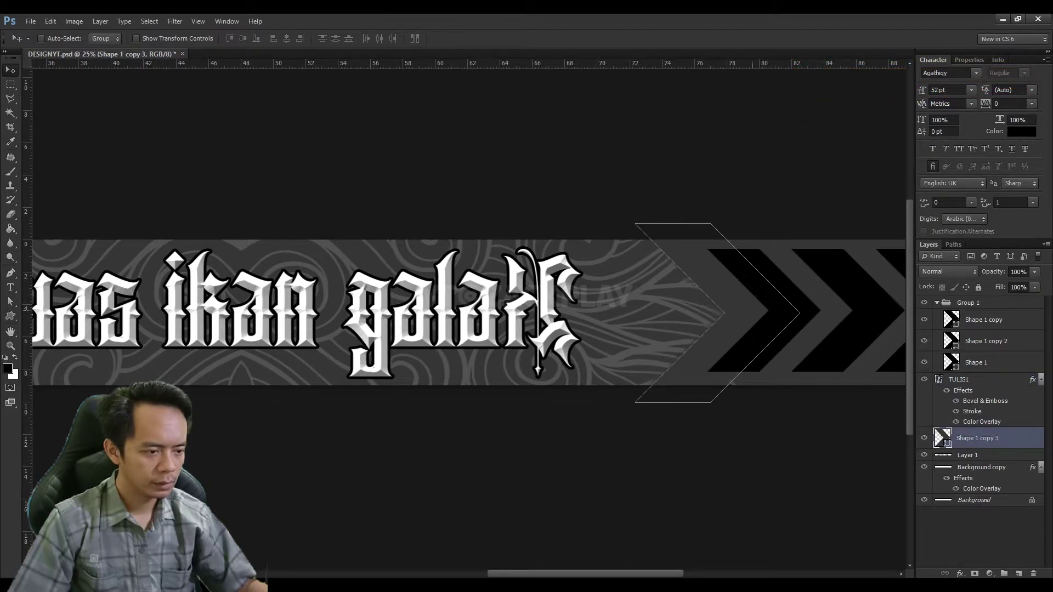
{"action": "key", "text": "shift+Right"}
{"action": "key", "text": "shift+Right"}
{"action": "key", "text": "shift+Right"}
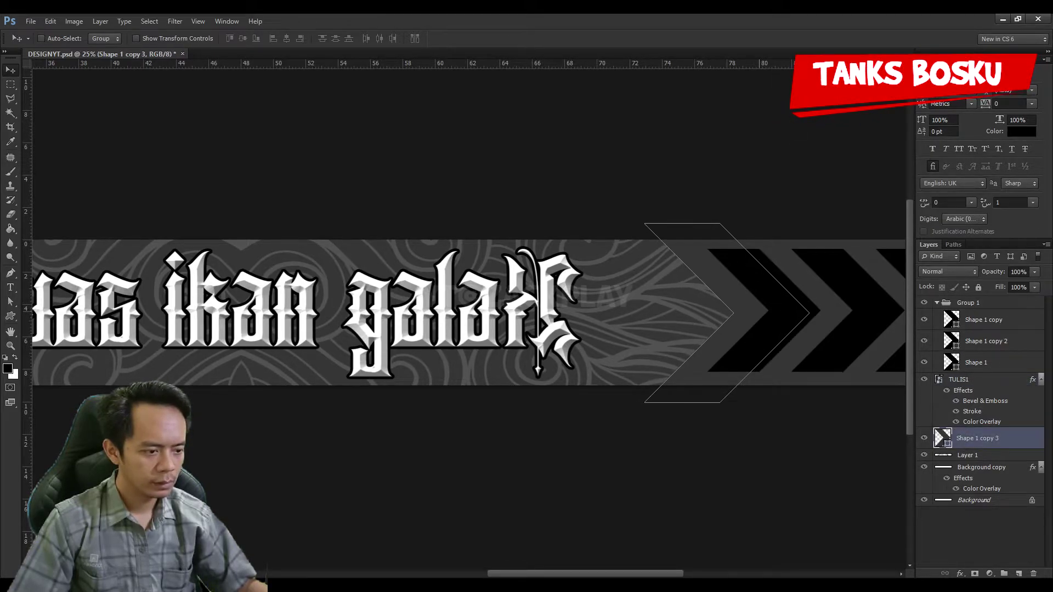
{"action": "key", "text": "alt+shift+comma"}
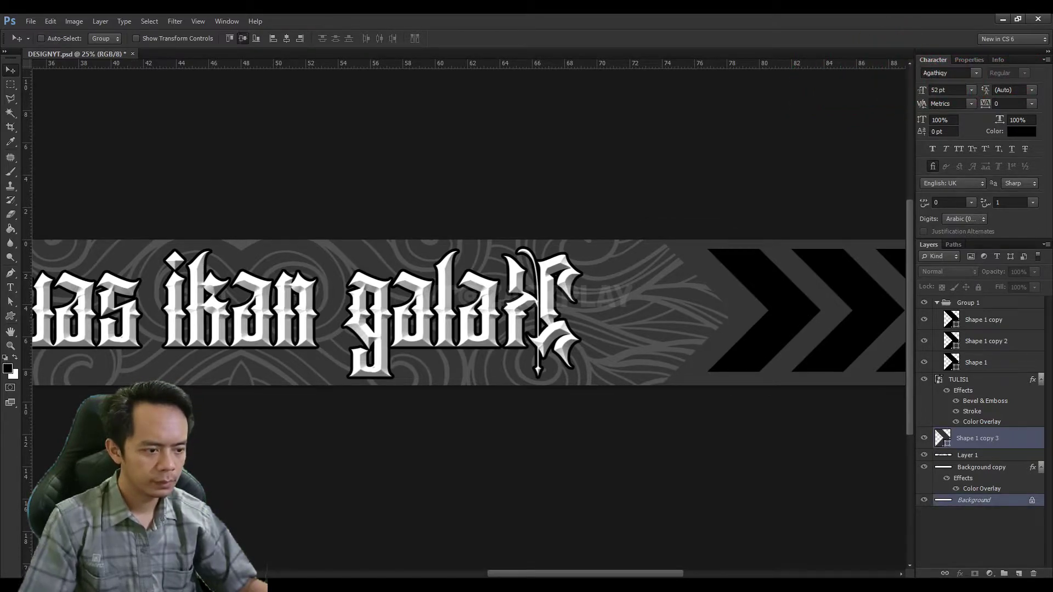
{"action": "key", "text": "ctrl+minus"}
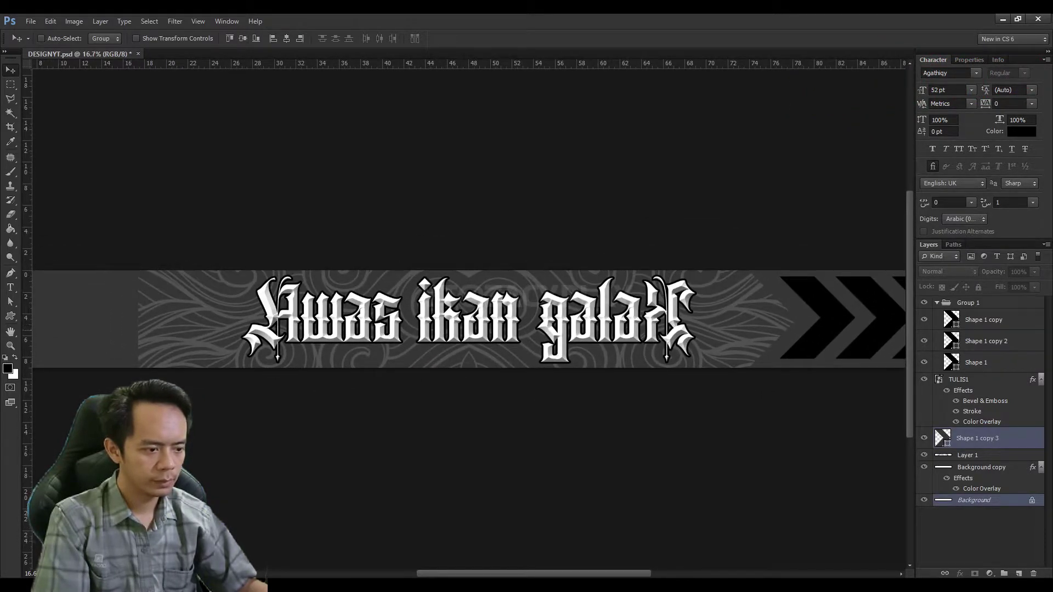
{"action": "key", "text": "ctrl+minus"}
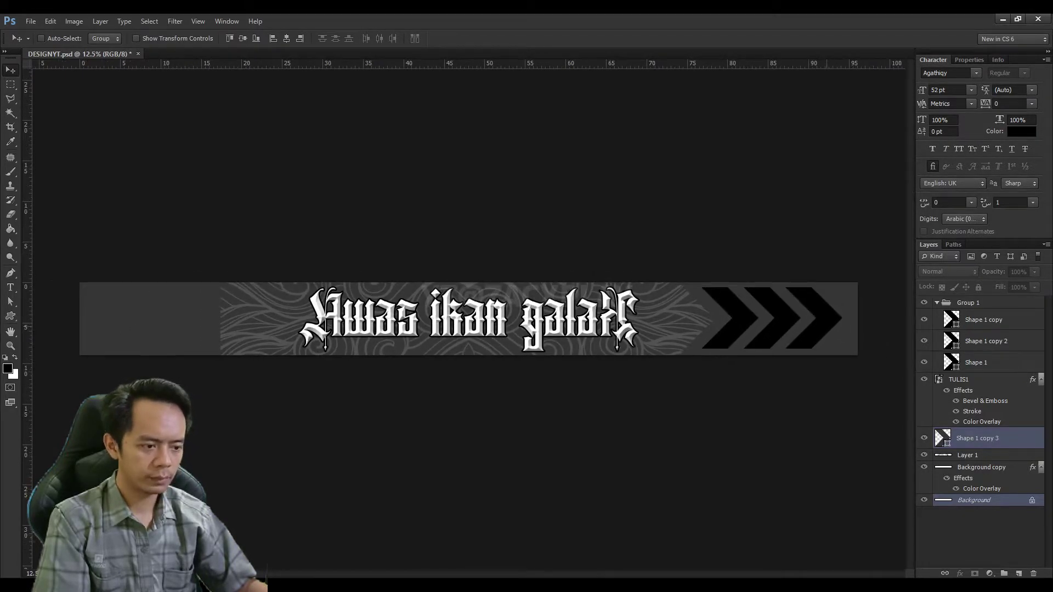
{"action": "key", "text": "alt+period"}
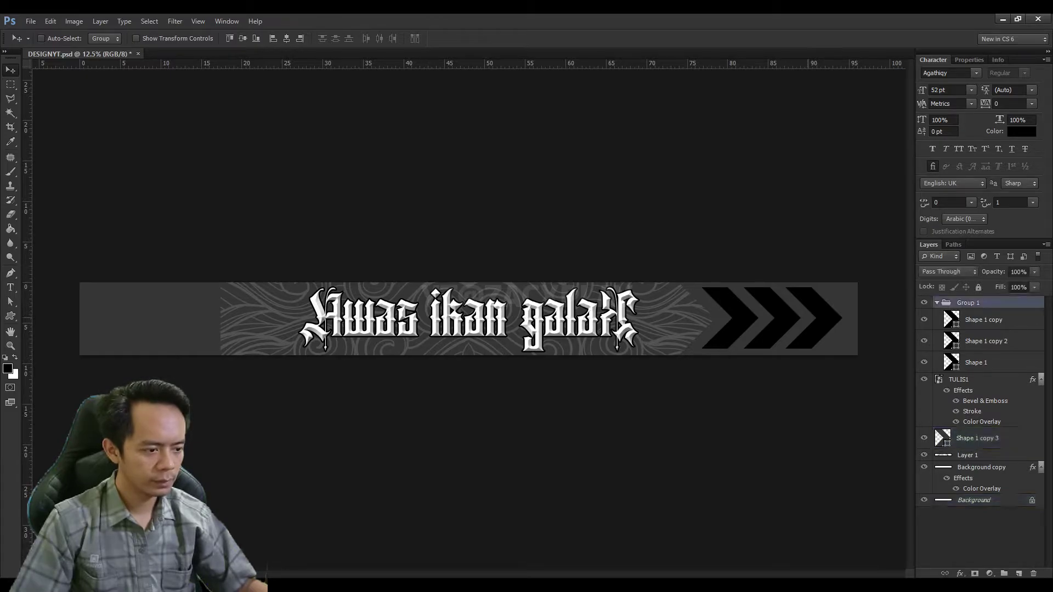
- Shift the black chevrons slightly right, then move Shape 1 copy 3 right to meet them
{"action": "key", "text": "shift+Right"}
{"action": "key", "text": "shift+Right"}
{"action": "key", "text": "shift+Right"}
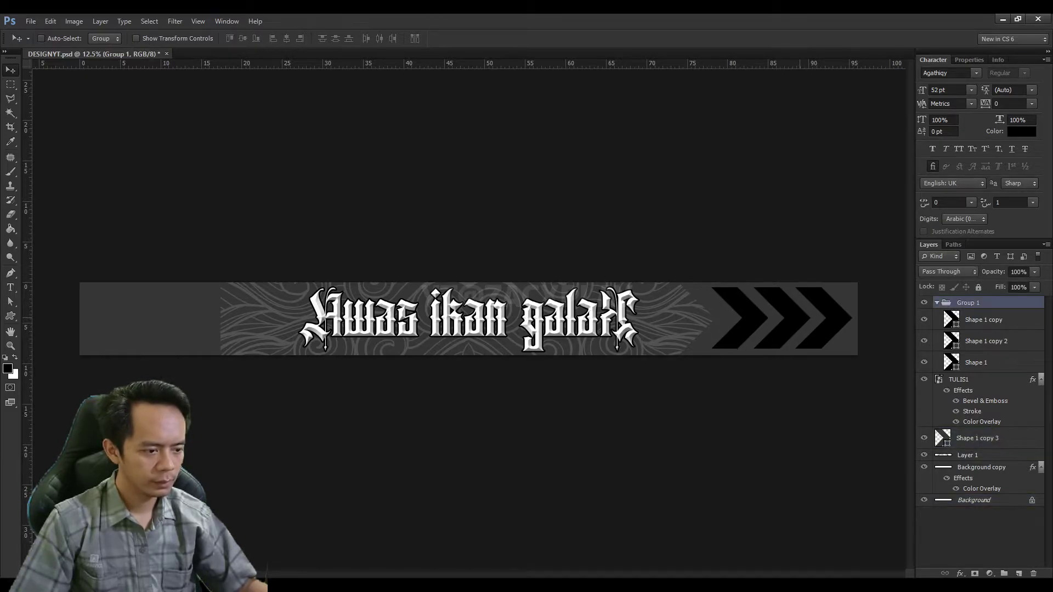
{"action": "key", "text": "shift+Left"}
{"action": "key", "text": "shift+Left"}
{"action": "key", "text": "shift+Left"}
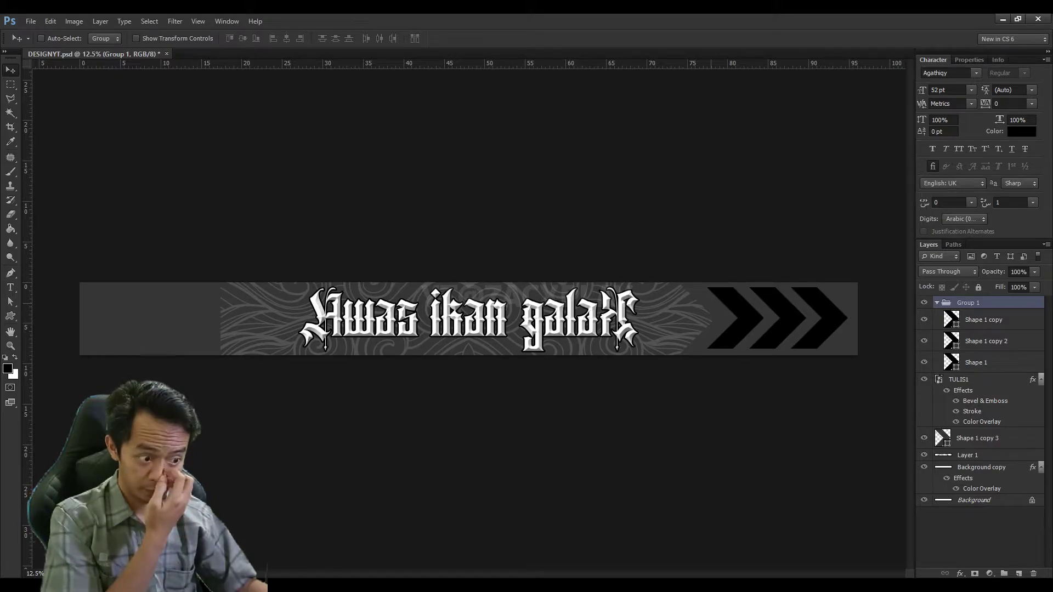
{"action": "left_click", "coordinate": [976, 438]}
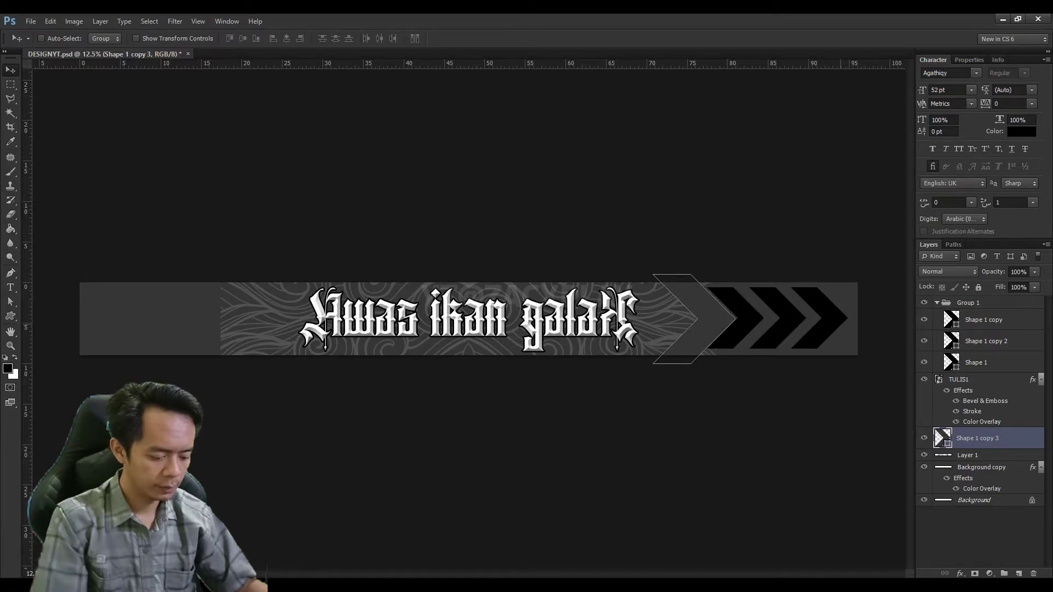
{"action": "scroll", "coordinate": [651, 325], "scroll_direction": "up", "scroll_amount": 1}
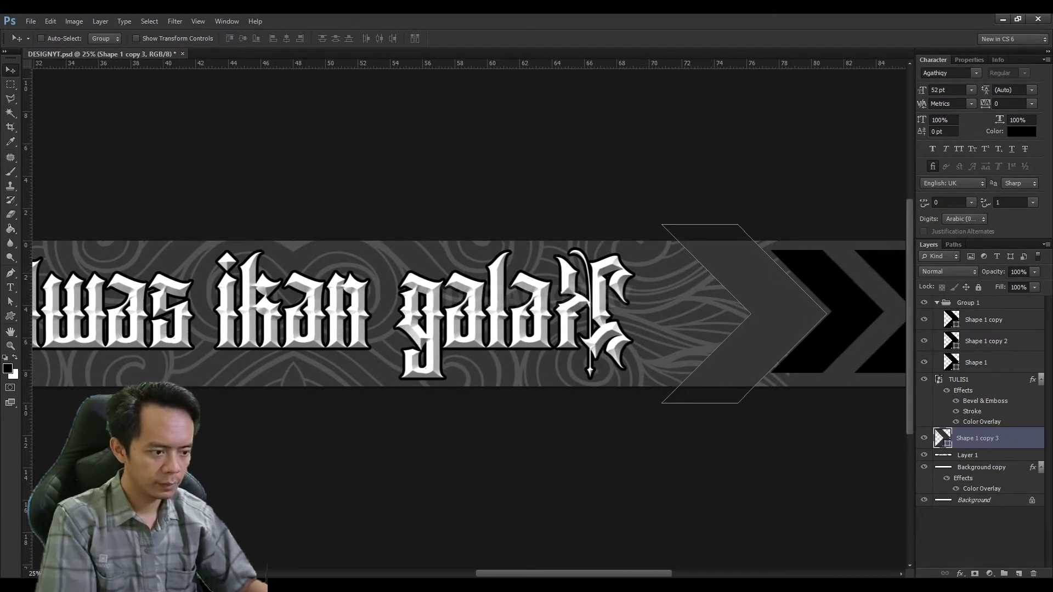
{"action": "key", "text": "shift+Right"}
{"action": "key", "text": "shift+Right"}
{"action": "key", "text": "shift+Right"}
{"action": "key", "text": "shift+Right"}
{"action": "key", "text": "shift+Right"}
{"action": "key", "text": "shift+Right"}
{"action": "key", "text": "shift+Right"}
{"action": "key", "text": "shift+Right"}
{"action": "key", "text": "shift+Right"}
{"action": "key", "text": "shift+Right"}
{"action": "key", "text": "shift+Right"}
{"action": "key", "text": "shift+Right"}
{"action": "key", "text": "shift+Right"}
{"action": "key", "text": "shift+Right"}
{"action": "key", "text": "shift+Right"}
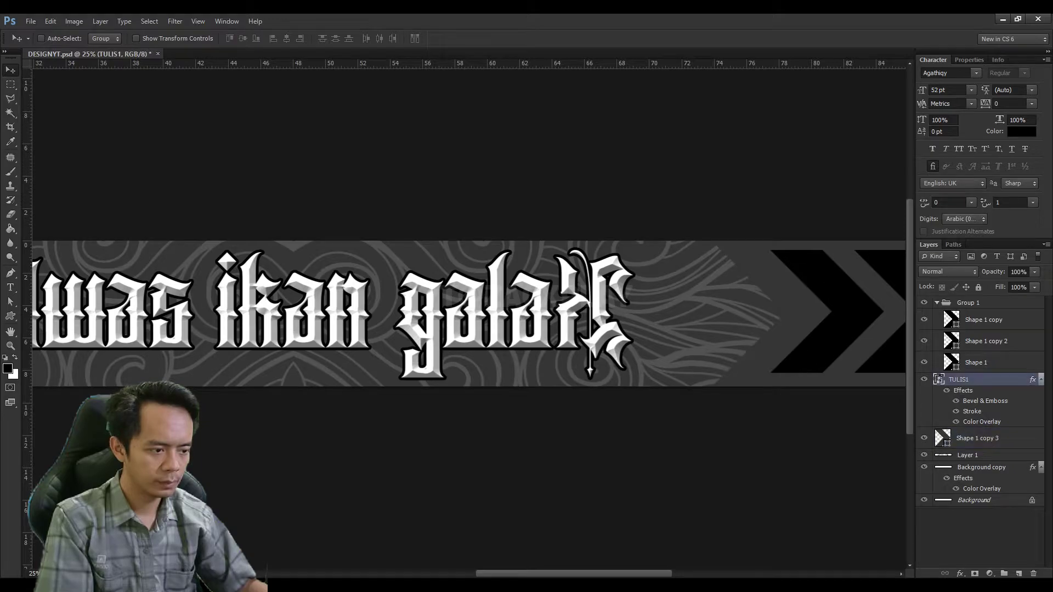
- Duplicate the chevron as Shape 1 copy 4, flip it horizontally and place it at the banner's left end
{"action": "key", "text": "ctrl+j"}
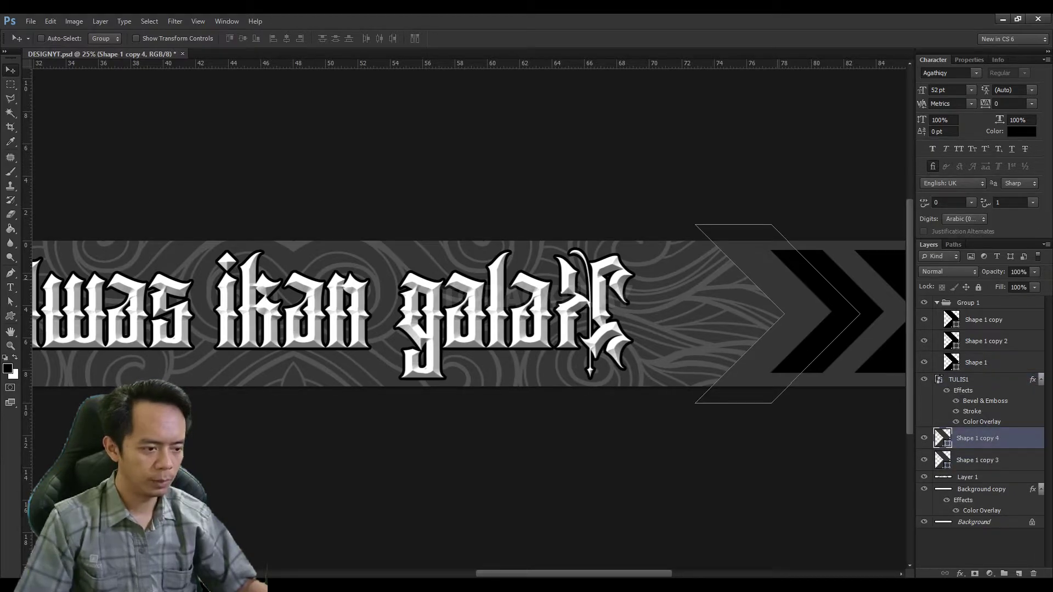
{"action": "left_click_drag", "start_coordinate": [778, 313], "coordinate": [608, 314]}
{"action": "key", "text": "ctrl+t"}
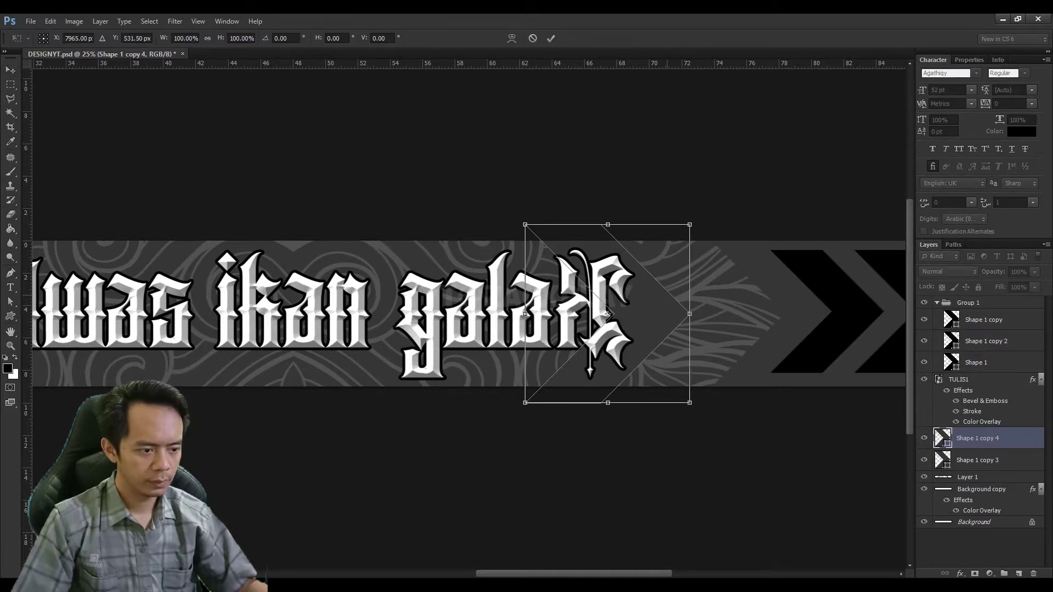
{"action": "key", "text": "Return"}
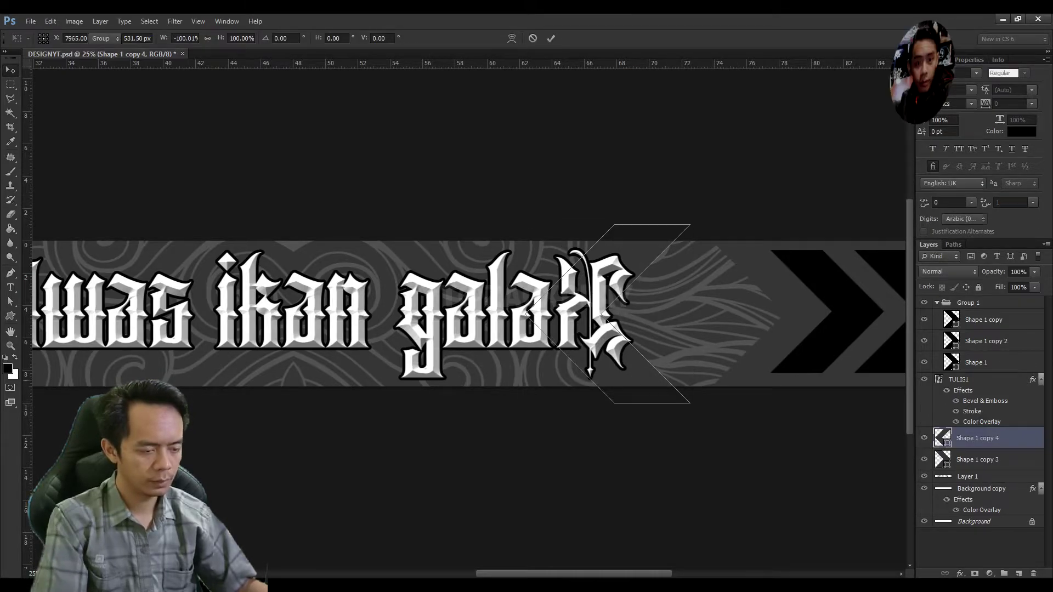
{"action": "left_click_drag", "start_coordinate": [608, 314], "coordinate": [171, 314]}
{"action": "scroll", "coordinate": [469, 314], "scroll_direction": "left", "scroll_amount": 1}
{"action": "scroll", "coordinate": [469, 314], "scroll_direction": "left", "scroll_amount": 1}
{"action": "scroll", "coordinate": [470, 314], "scroll_direction": "left", "scroll_amount": 1}
{"action": "scroll", "coordinate": [469, 313], "scroll_direction": "left", "scroll_amount": 1}
{"action": "left_click_drag", "start_coordinate": [171, 313], "coordinate": [178, 314]}
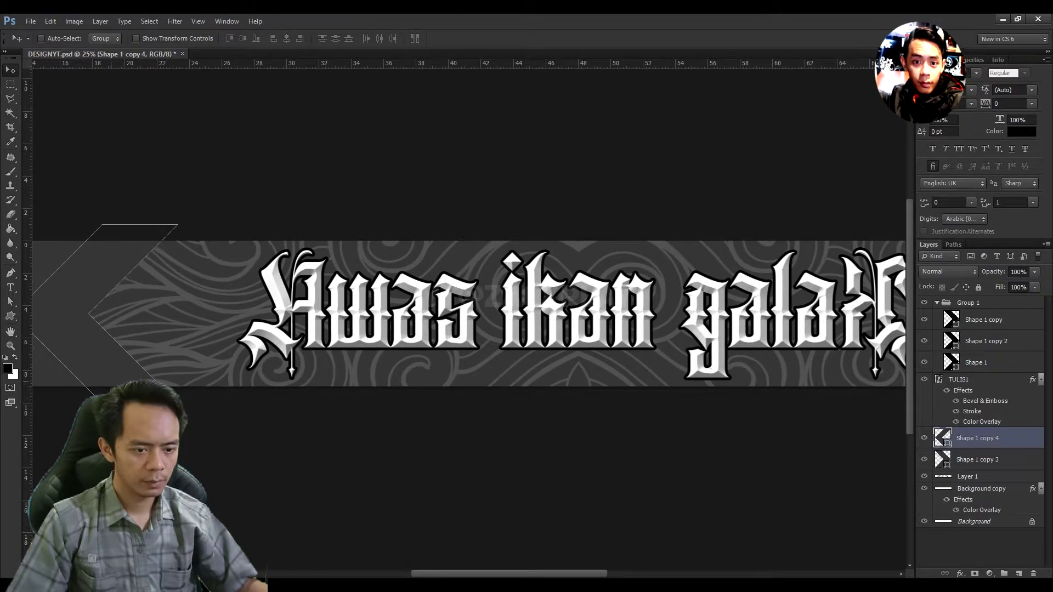
{"action": "key", "text": "Left"}
{"action": "key", "text": "Left"}
{"action": "key", "text": "Left"}
{"action": "key", "text": "Left"}
{"action": "key", "text": "Left"}
{"action": "key", "text": "Left"}
{"action": "key", "text": "Left"}
{"action": "key", "text": "Left"}
{"action": "key", "text": "Left"}
{"action": "key", "text": "Left"}
{"action": "key", "text": "Left"}
{"action": "key", "text": "Left"}
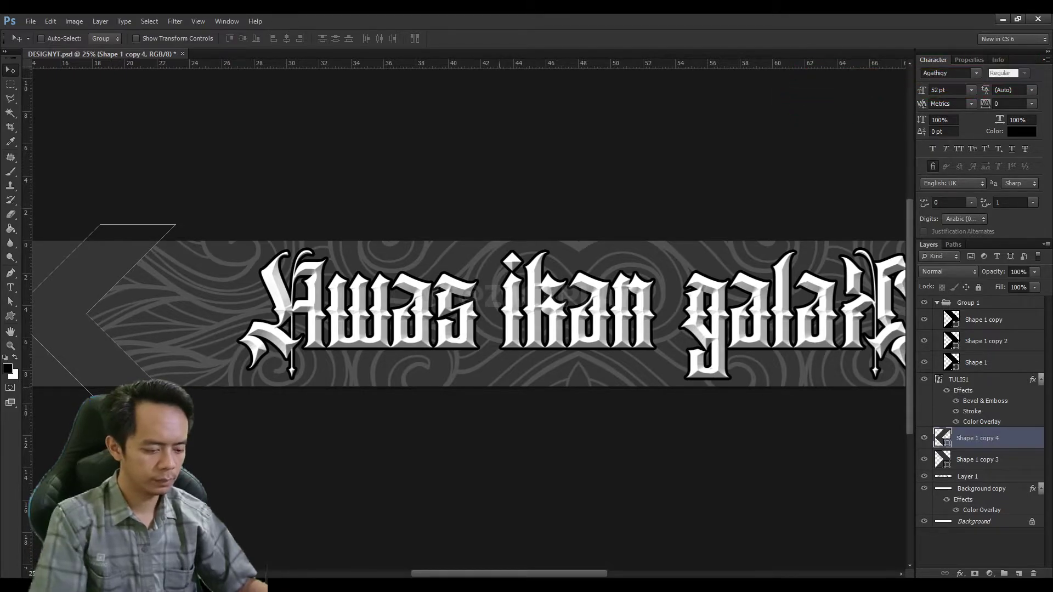
- Zoom out and pan across the banner to check the chevrons at both ends
{"action": "key", "text": "ctrl+minus"}
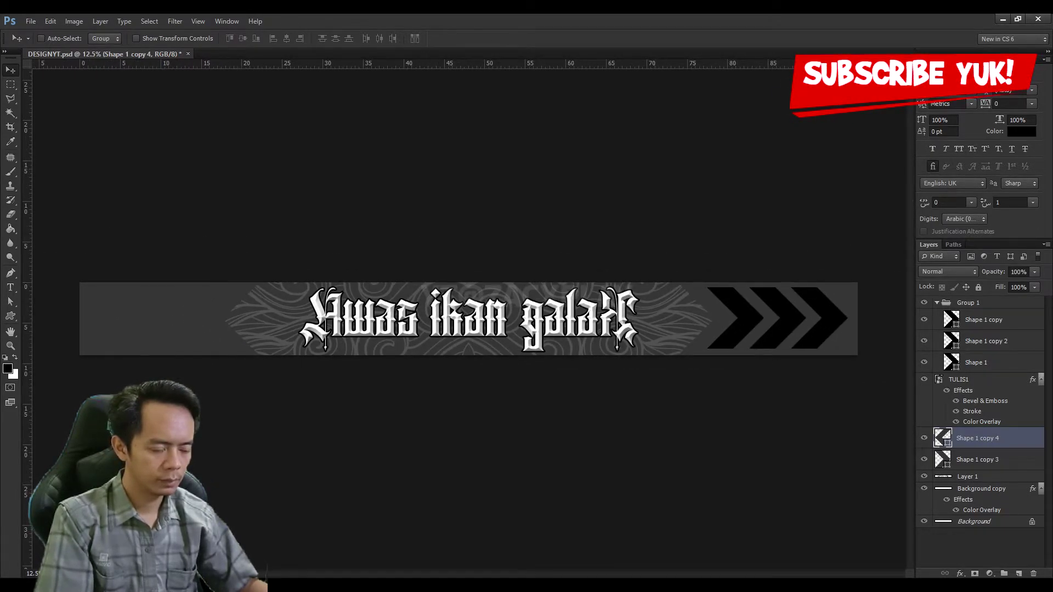
{"action": "key", "text": "alt+bracketright"}
{"action": "key", "text": "ctrl+plus"}
{"action": "scroll", "coordinate": [466, 315], "scroll_direction": "right", "scroll_amount": 5}
{"action": "scroll", "coordinate": [467, 315], "scroll_direction": "left", "scroll_amount": 5}
{"action": "scroll", "coordinate": [466, 316], "scroll_direction": "right", "scroll_amount": 2}
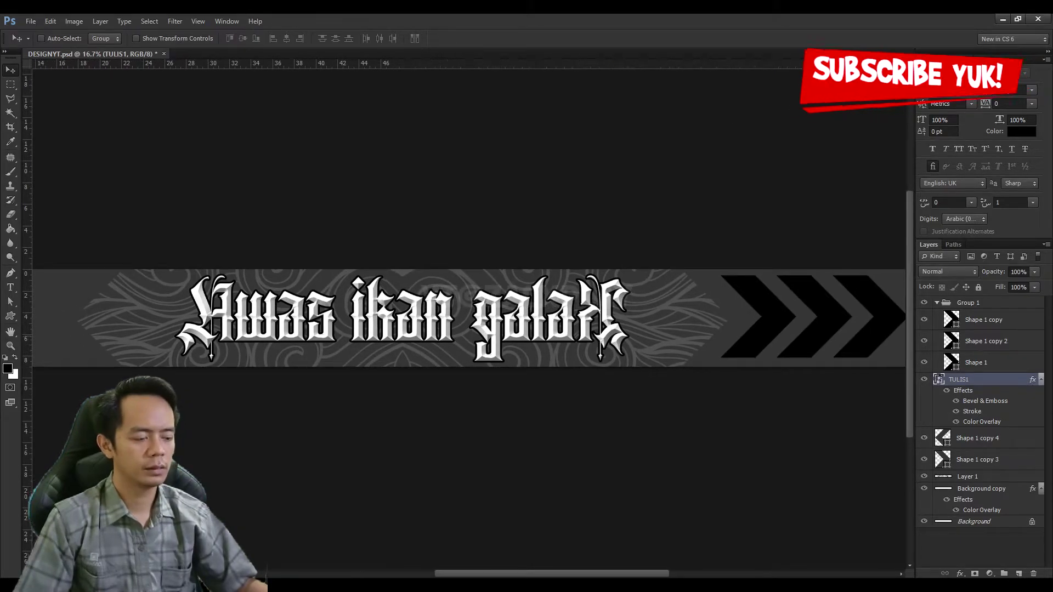
{"action": "scroll", "coordinate": [466, 316], "scroll_direction": "right", "scroll_amount": 3}
{"action": "key", "text": "alt+period"}
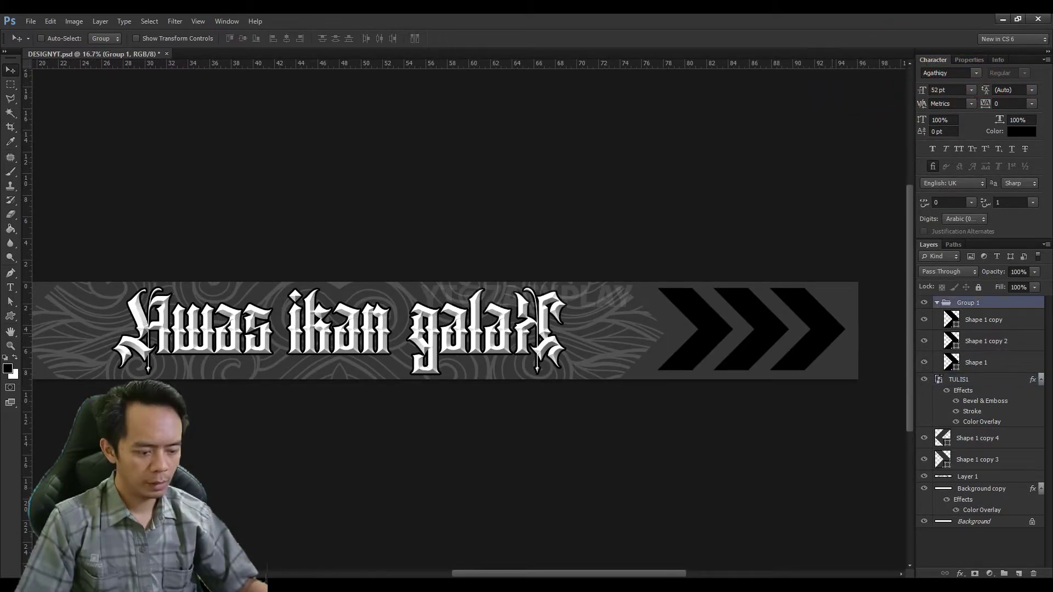
- Scale Group 1's black chevrons up to about 109% and nudge them slightly left
{"action": "key", "text": "ctrl+t"}
{"action": "left_click_drag", "start_coordinate": [848, 372], "coordinate": [859, 377]}
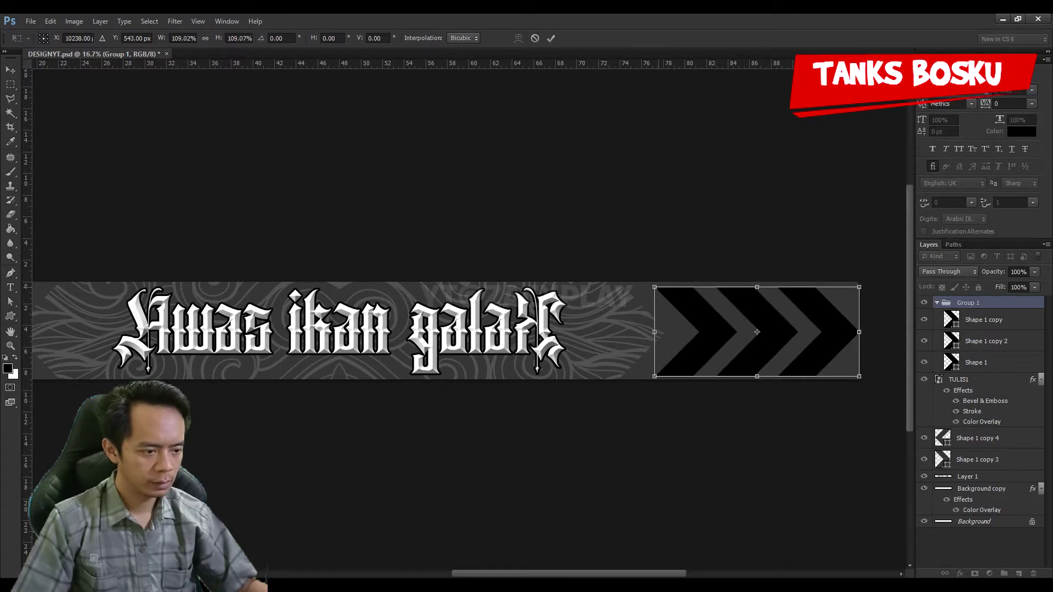
{"action": "key", "text": "Return"}
{"action": "key", "text": "ctrl+plus"}
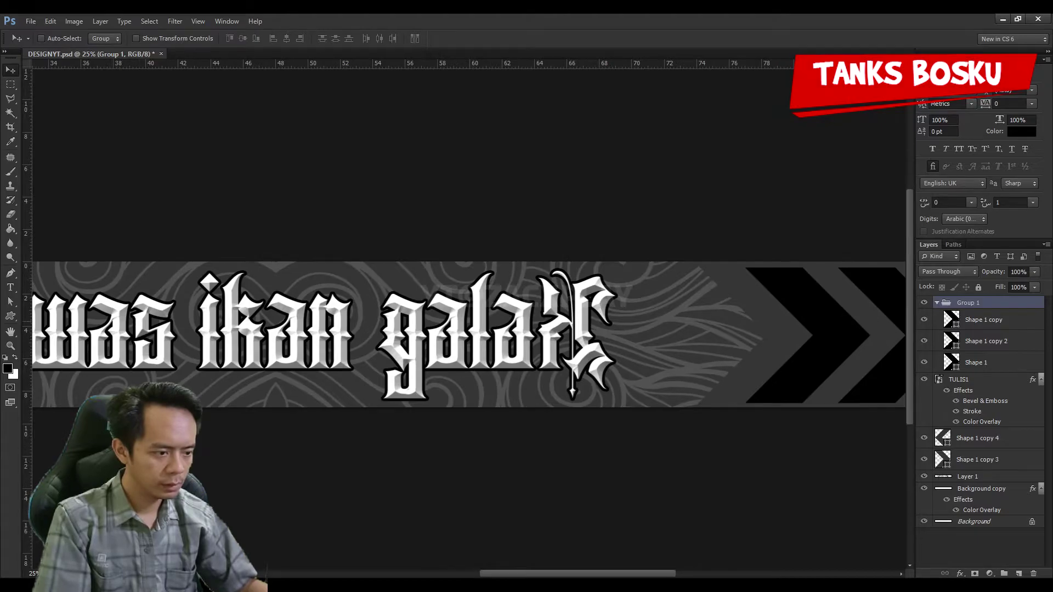
{"action": "key", "text": "shift+Left"}
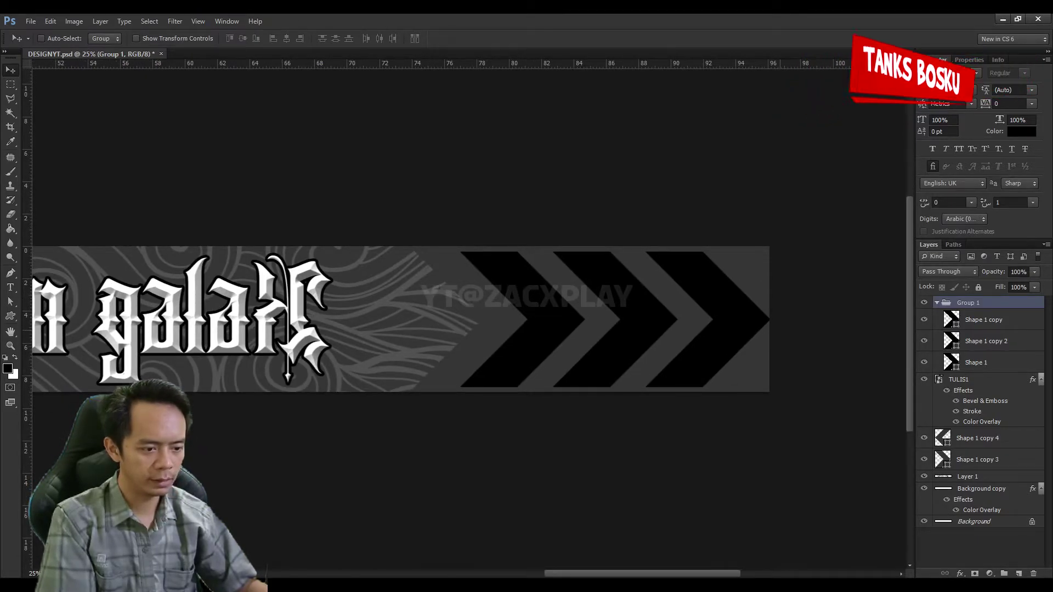
{"action": "key", "text": "shift+Left"}
{"action": "key", "text": "shift+Left"}
{"action": "key", "text": "shift+Left"}
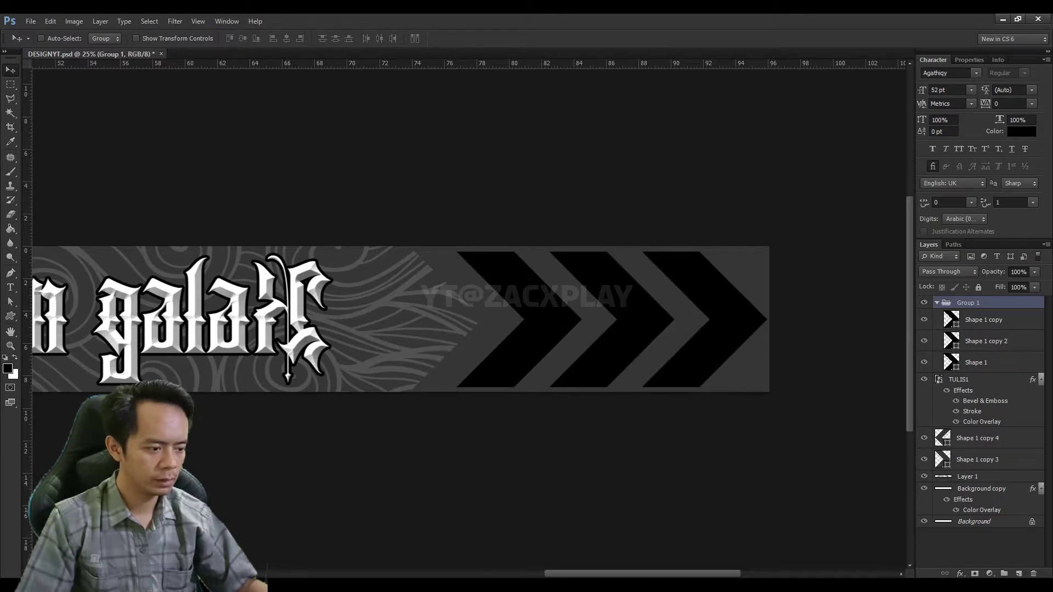
{"action": "key", "text": "alt+shift+bracketleft"}
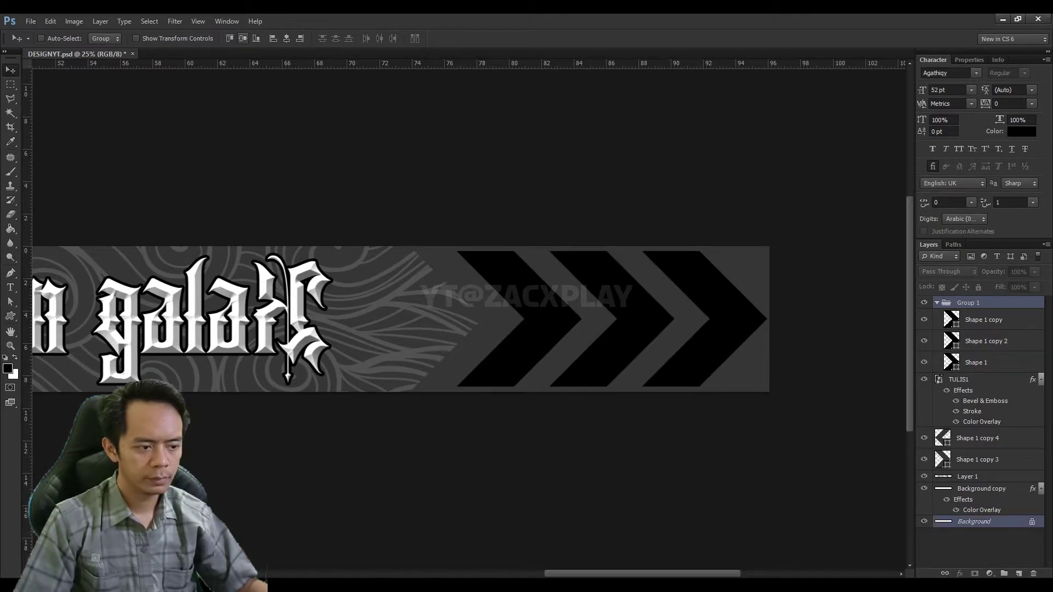
- Color Group 1's chevrons bright yellow with a Color Overlay after trying red and lime green
{"action": "key", "text": "alt+shift+bracketright"}
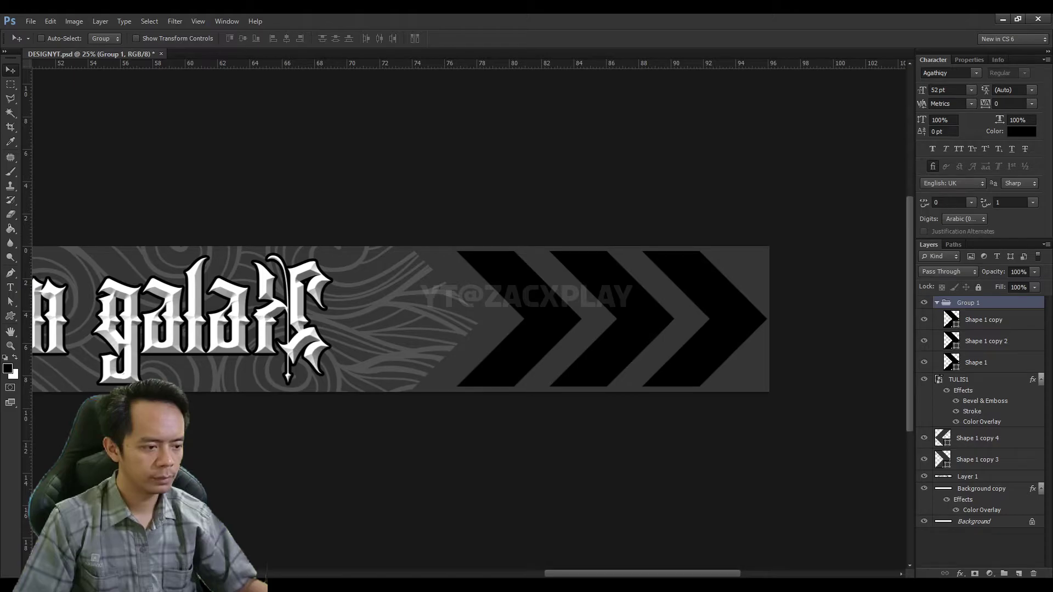
{"action": "key", "text": "h"}
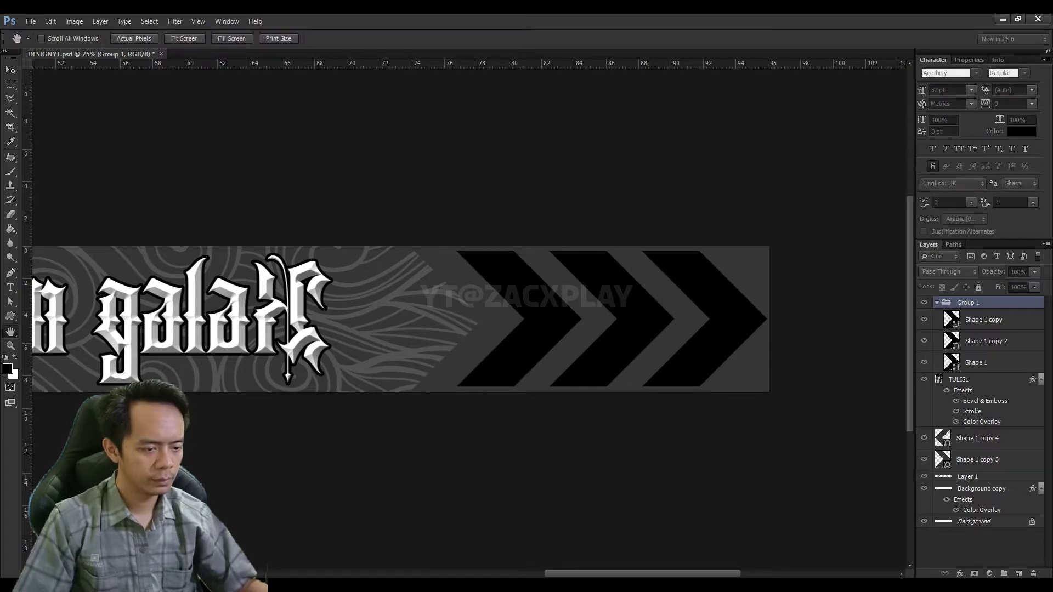
{"action": "key", "text": "ctrl+z"}
{"action": "key", "text": "i"}
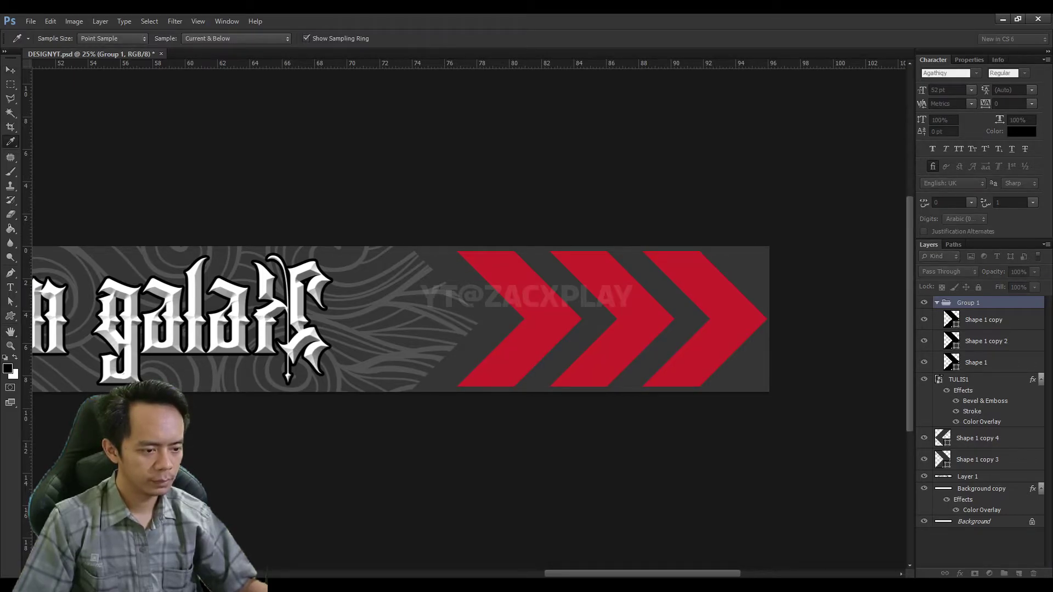
{"action": "key", "text": "ctrl+alt+z"}
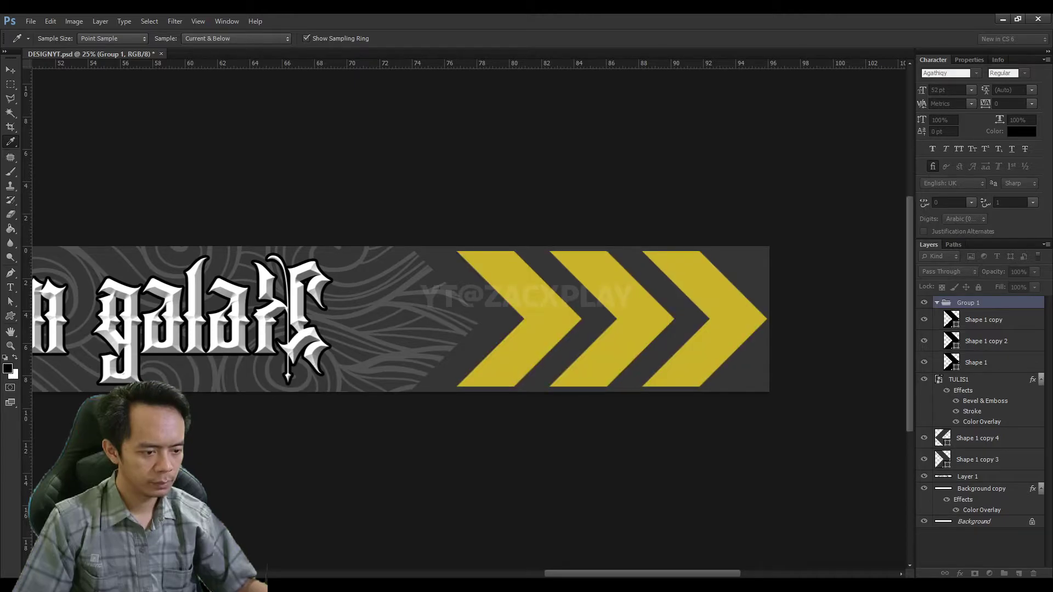
{"action": "key", "text": "ctrl+alt+z"}
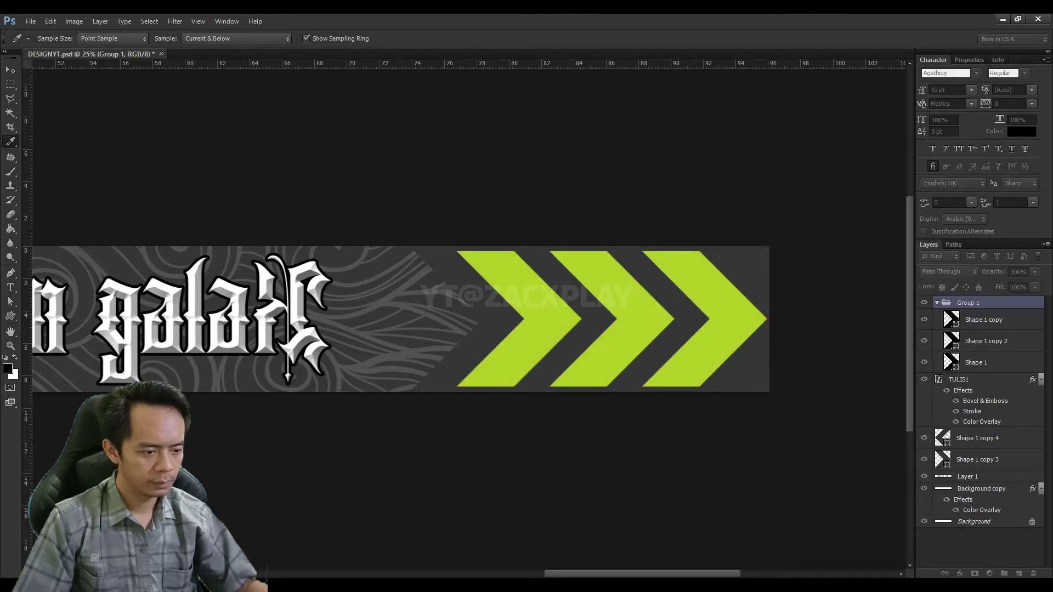
{"action": "key", "text": "ctrl+shift+z"}
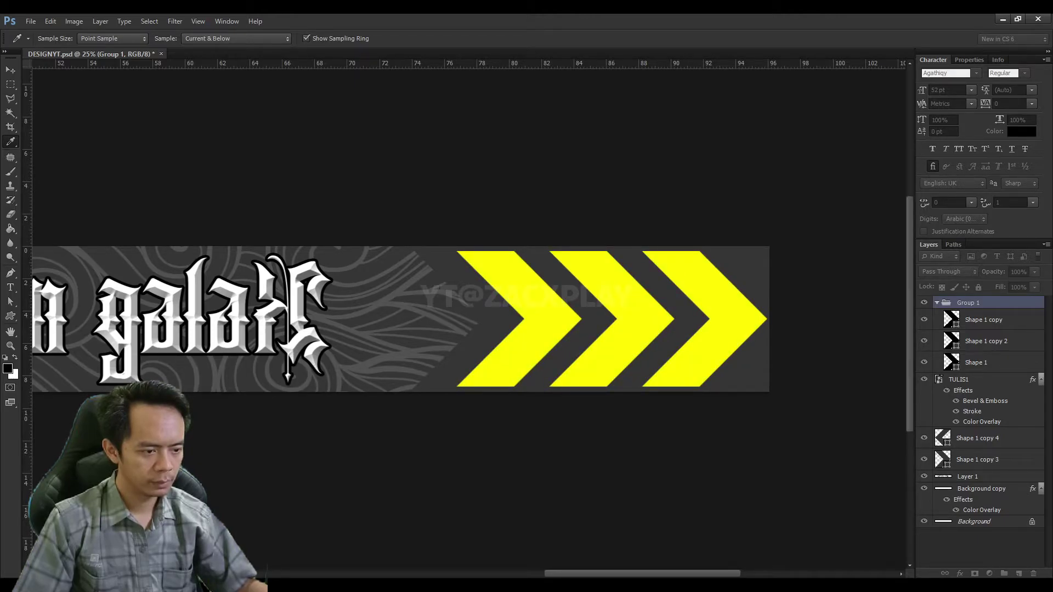
{"action": "key", "text": "v"}
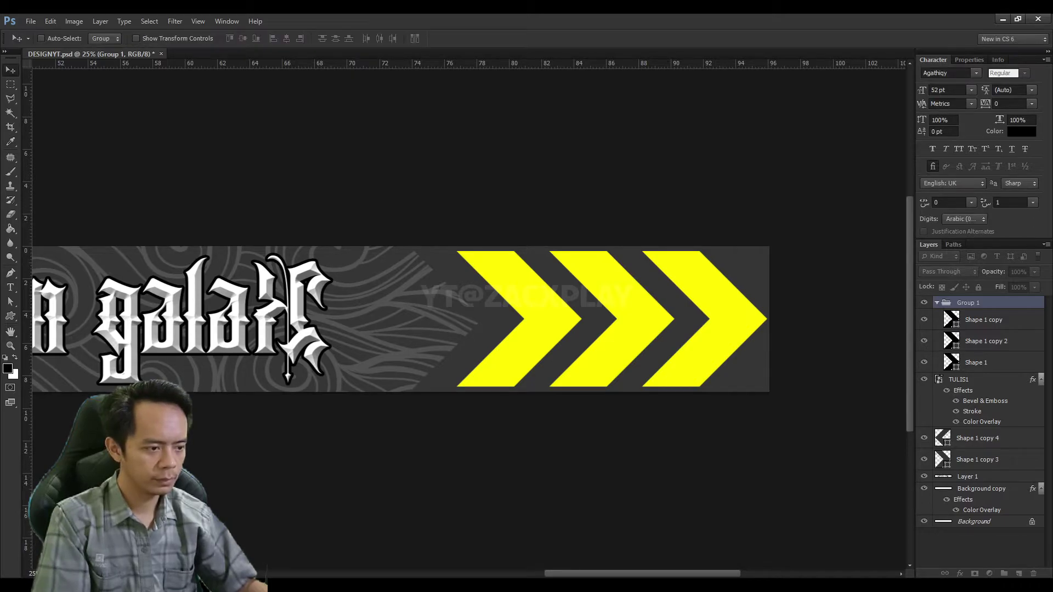
{"action": "key", "text": "ctrl+minus"}
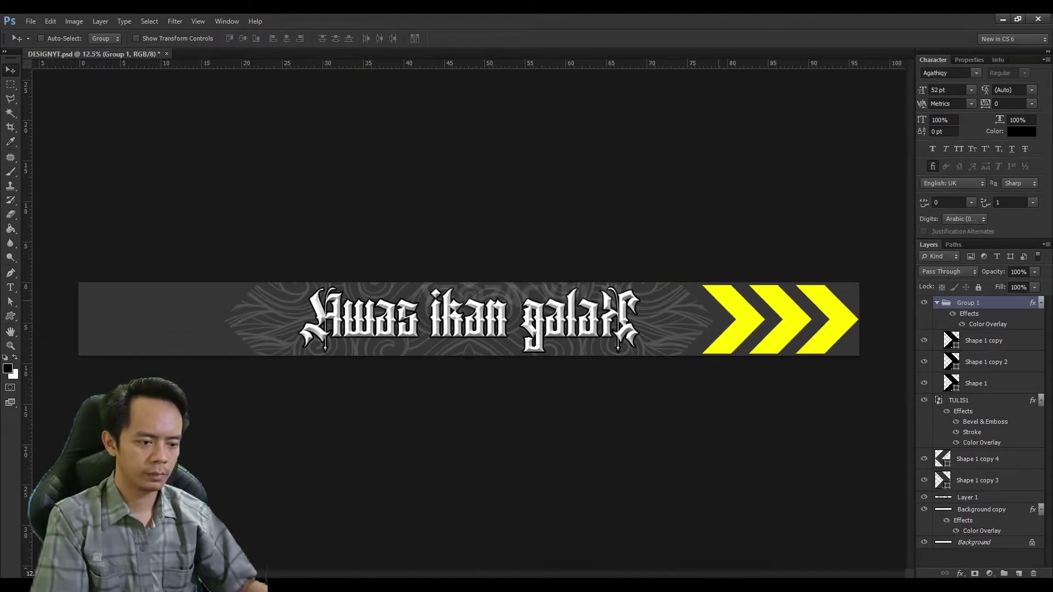
{"action": "key", "text": "ctrl+plus"}
{"action": "scroll", "coordinate": [466, 318], "scroll_direction": "right", "scroll_amount": 3}
{"action": "scroll", "coordinate": [467, 319], "scroll_direction": "right", "scroll_amount": 3}
{"action": "scroll", "coordinate": [466, 318], "scroll_direction": "right", "scroll_amount": 3}
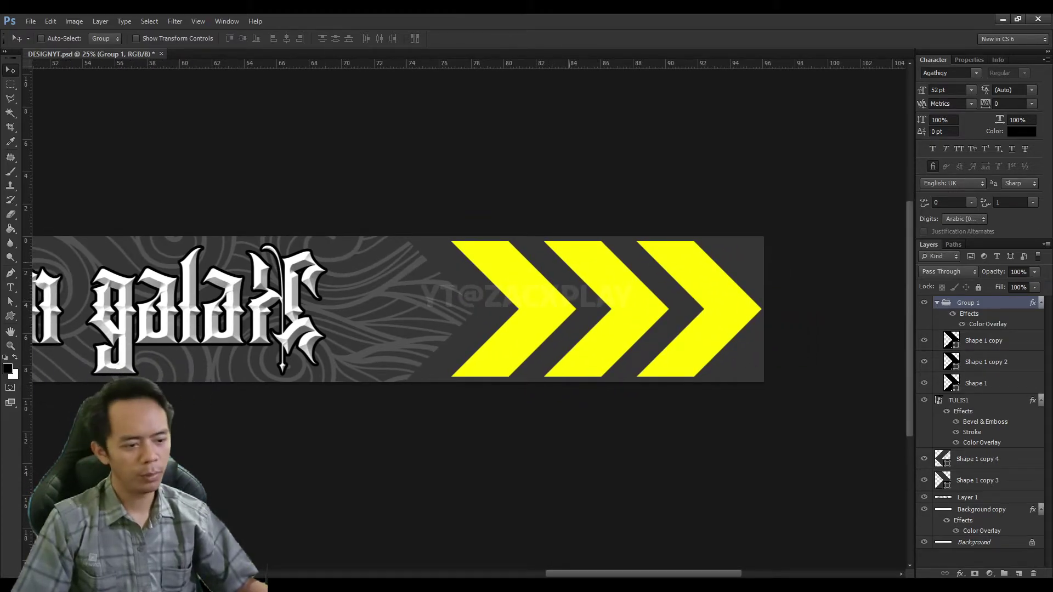
- Duplicate the Layer 1 swirl ornament, move the copy to the top and position it over the chevrons
{"action": "left_click", "coordinate": [982, 510]}
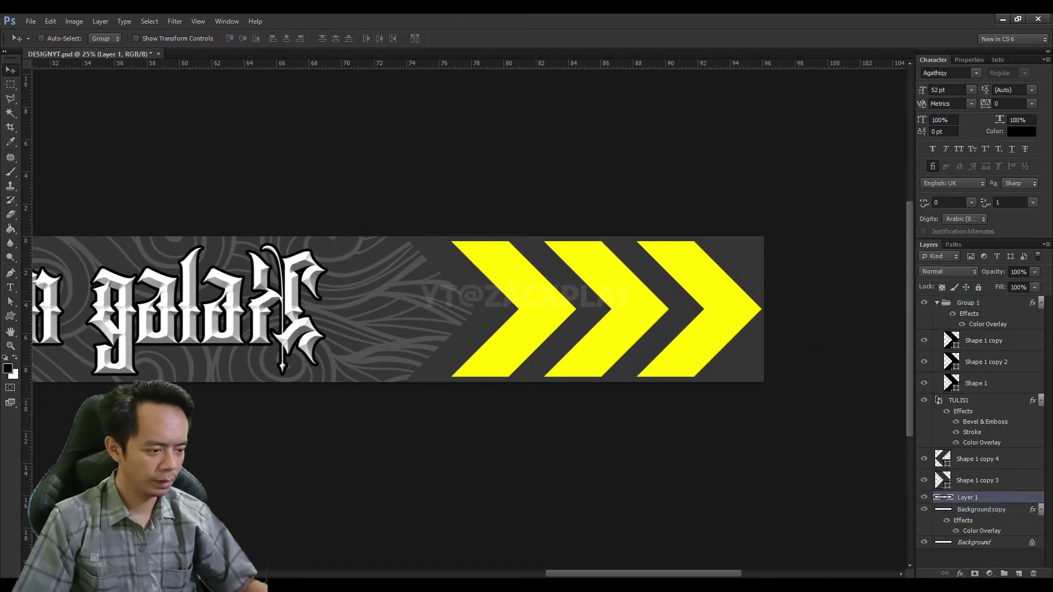
{"action": "left_click", "coordinate": [924, 498]}
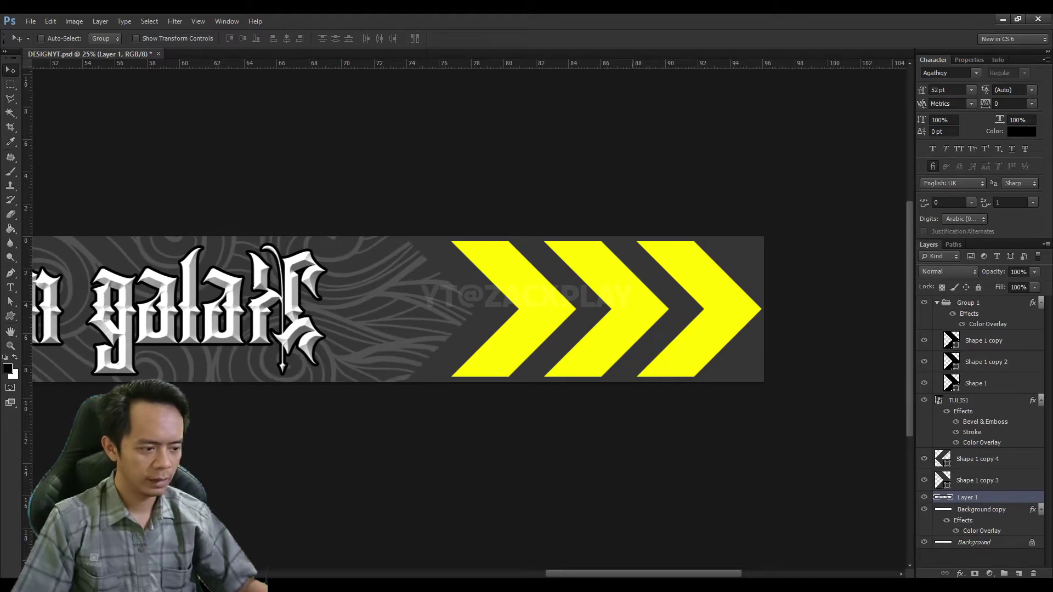
{"action": "key", "text": "ctrl+j"}
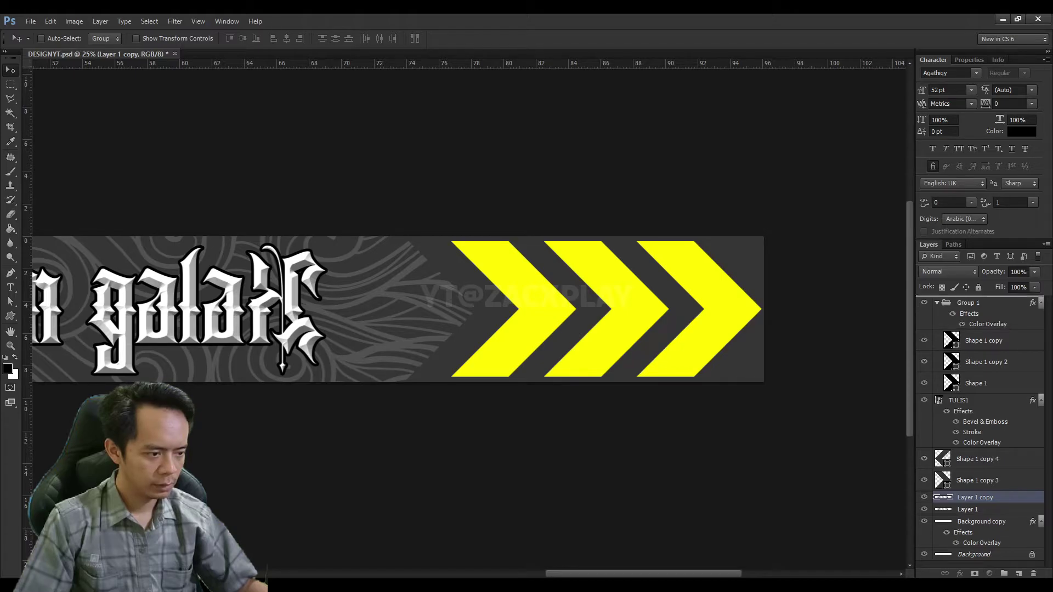
{"action": "key", "text": "ctrl+shift+bracketright"}
{"action": "left_click_drag", "start_coordinate": [597, 308], "coordinate": [688, 307]}
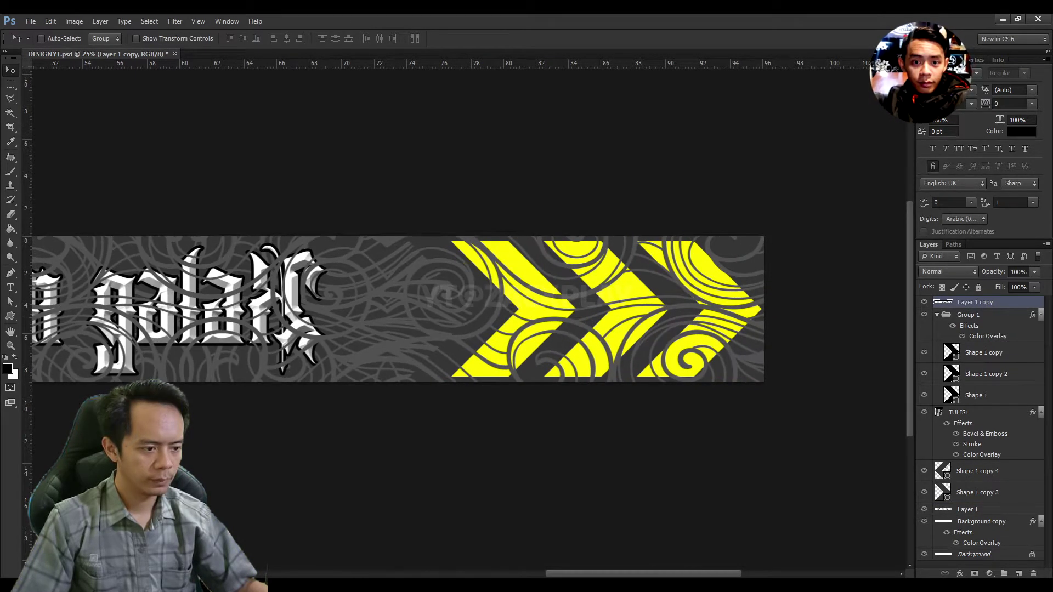
{"action": "left_click_drag", "start_coordinate": [688, 307], "coordinate": [631, 296]}
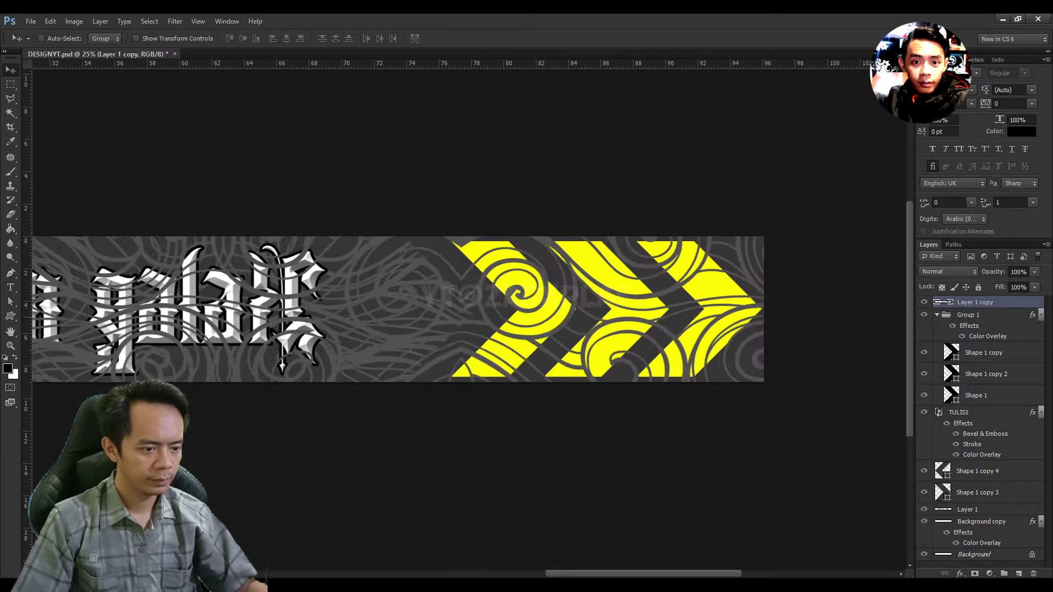
- Flatten a copy of Group 1 and stamp it with the ornament copy into Layer 2
{"action": "key", "text": "alt+bracketleft"}
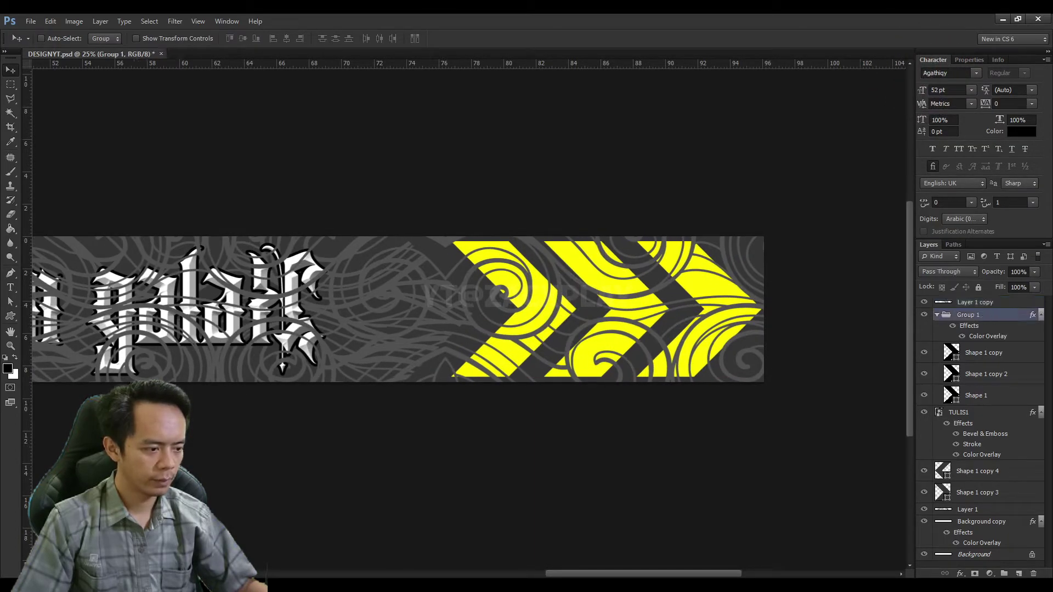
{"action": "left_click", "coordinate": [938, 314]}
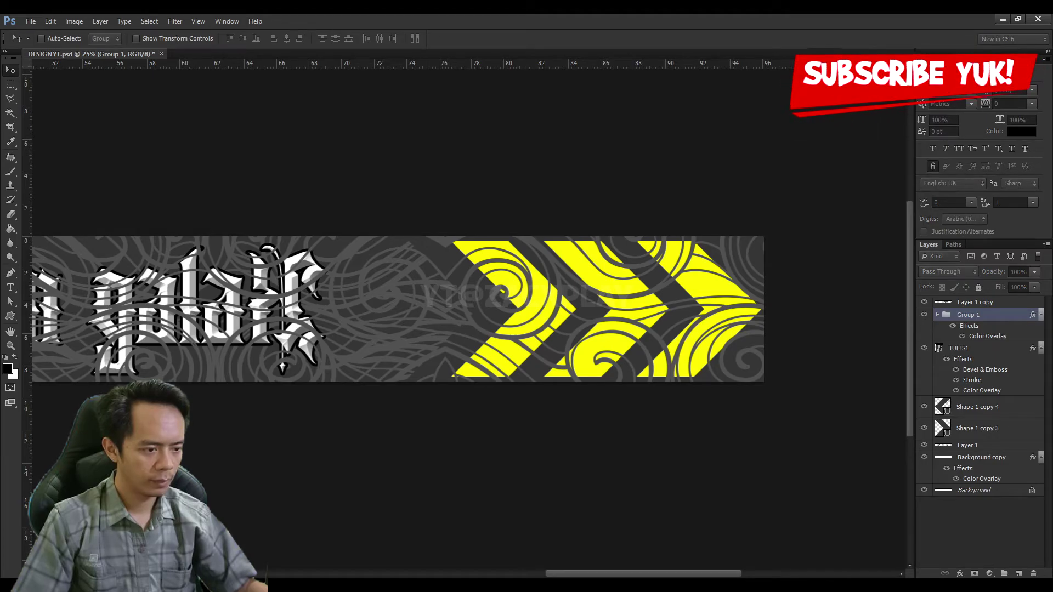
{"action": "key", "text": "ctrl+j"}
{"action": "key", "text": "ctrl+e"}
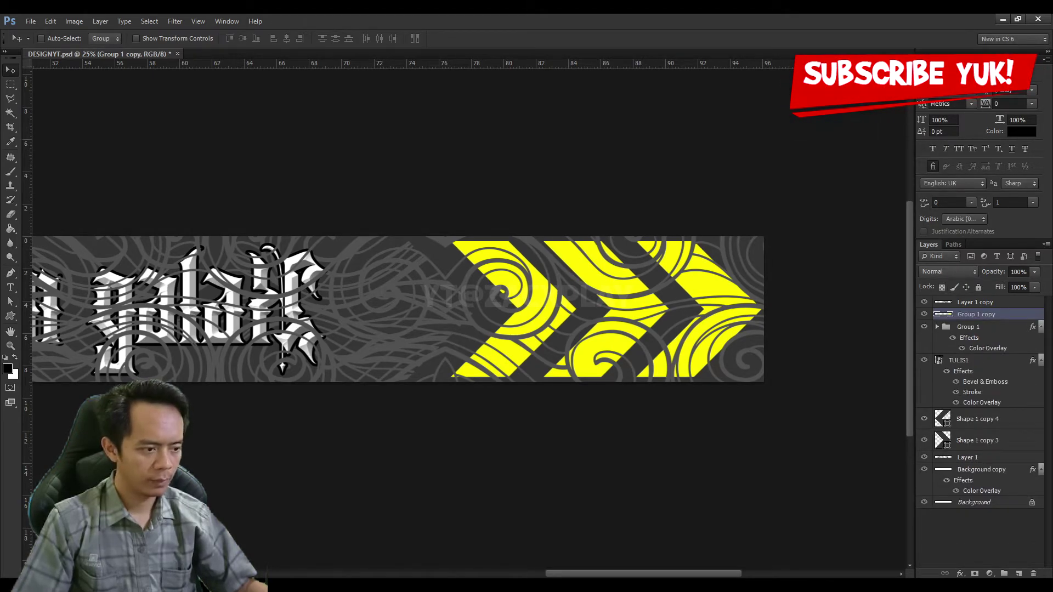
{"action": "key", "text": "alt+bracketright"}
{"action": "key", "text": "ctrl+shift+alt+e"}
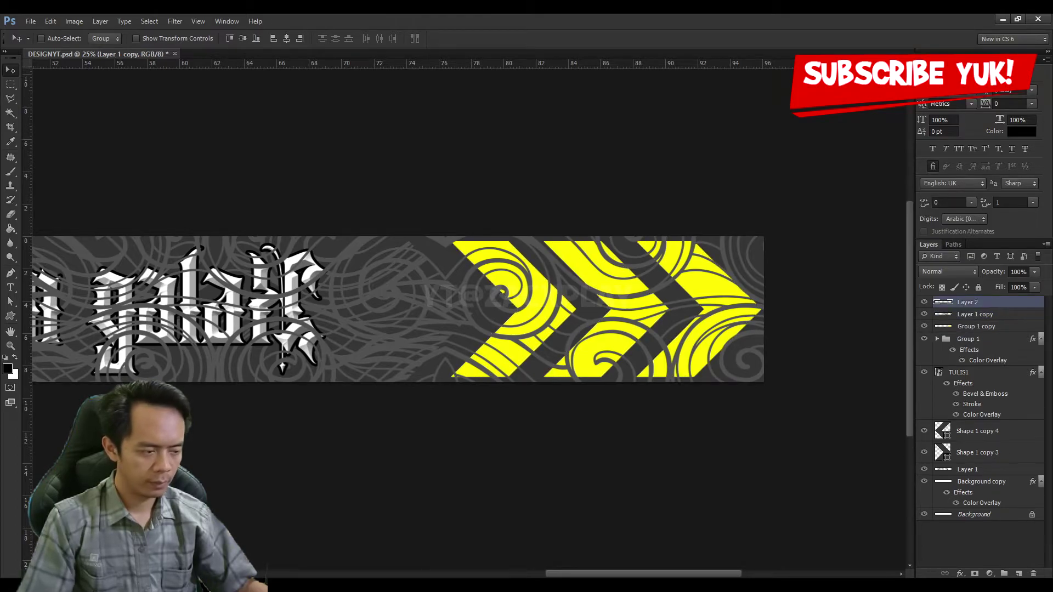
- Delete the temporary ornament copy and load the chevron outline selection on Layer 2
{"action": "key", "text": "alt+bracketleft"}
{"action": "key", "text": "ctrl+comma"}
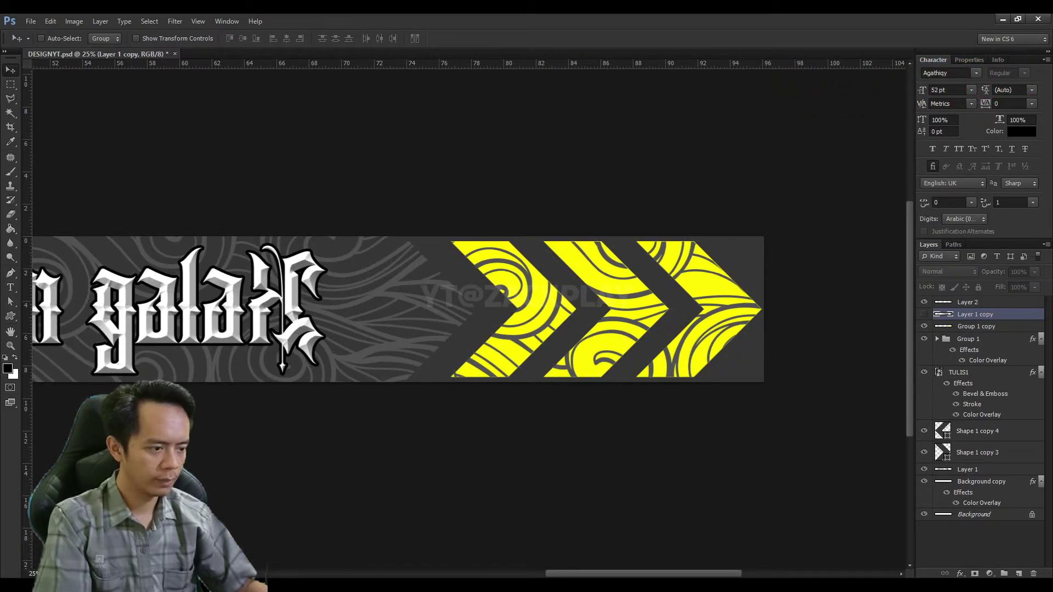
{"action": "key", "text": "Delete"}
{"action": "key", "text": "alt+bracketright"}
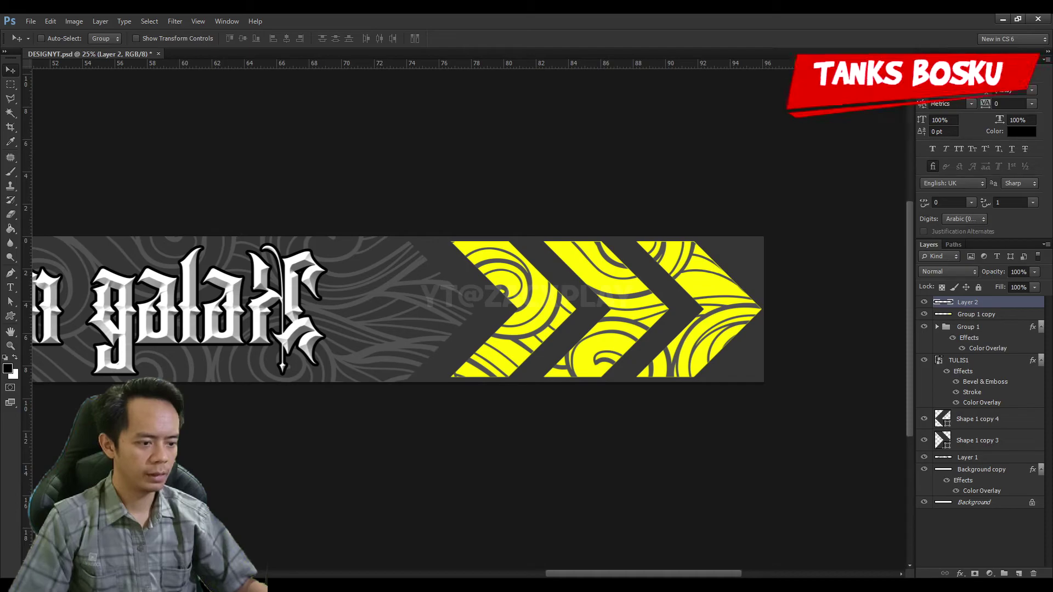
{"action": "key", "text": "Escape"}
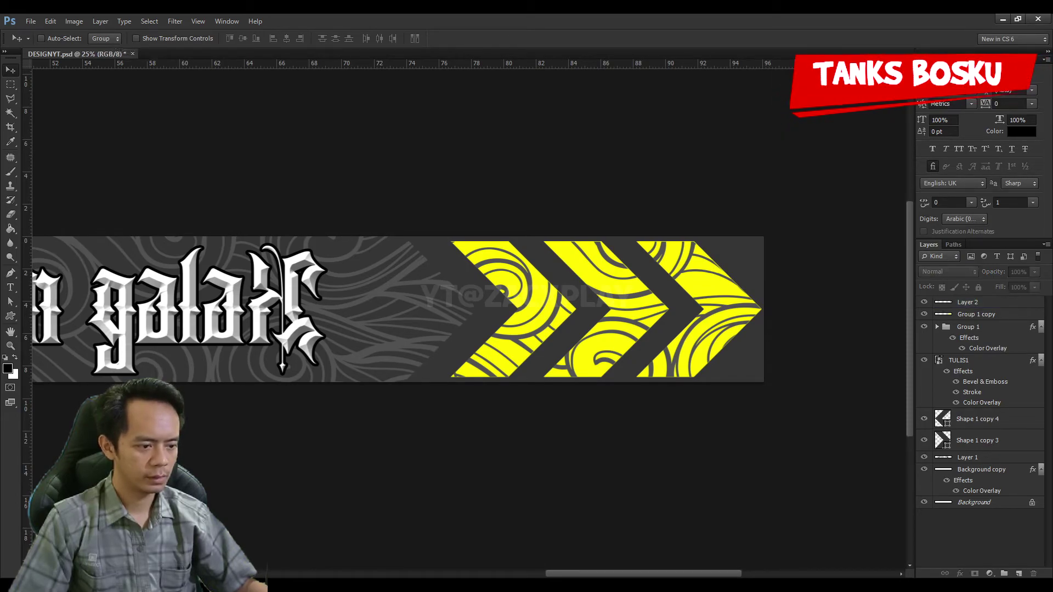
{"action": "key", "text": "alt+bracketright"}
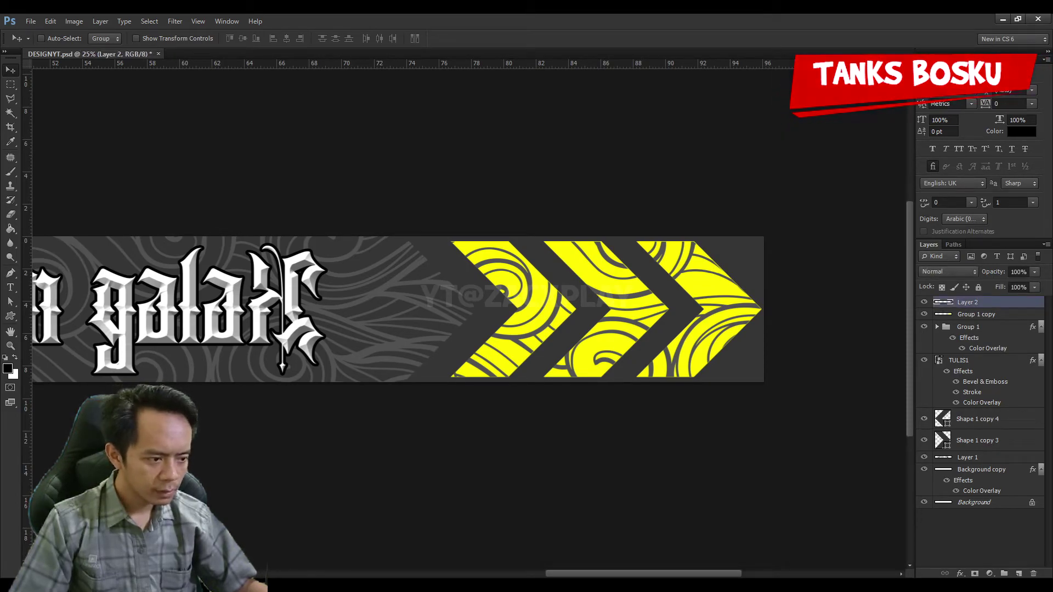
{"action": "left_click", "coordinate": [943, 302], "text": "ctrl"}
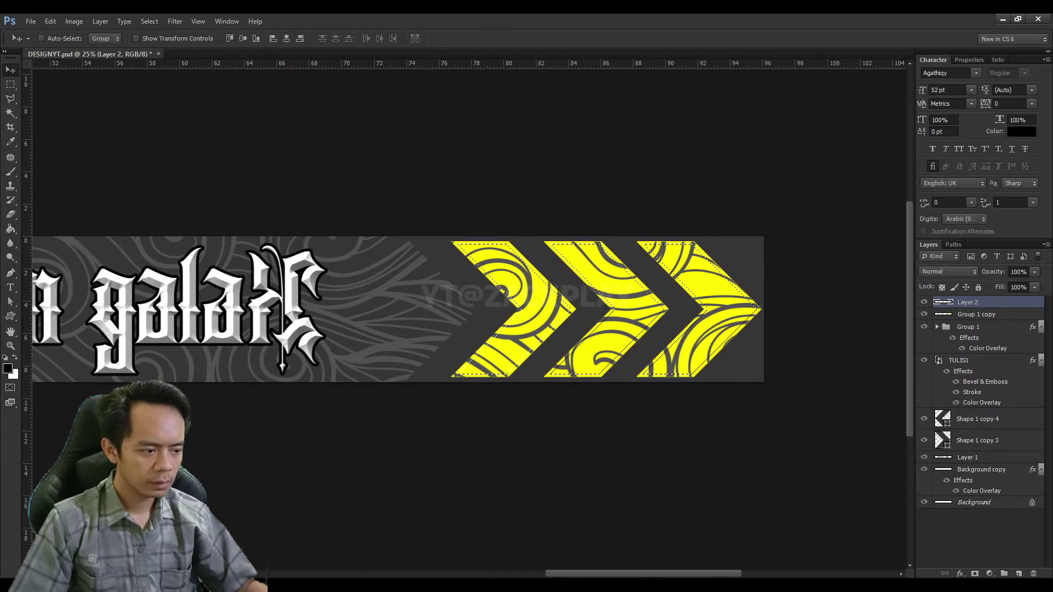
- Replace Layer 2 with Layer 3 and group it with Group 1 copy as Group 2
{"action": "key", "text": "ctrl+d"}
{"action": "key", "text": "ctrl+e"}
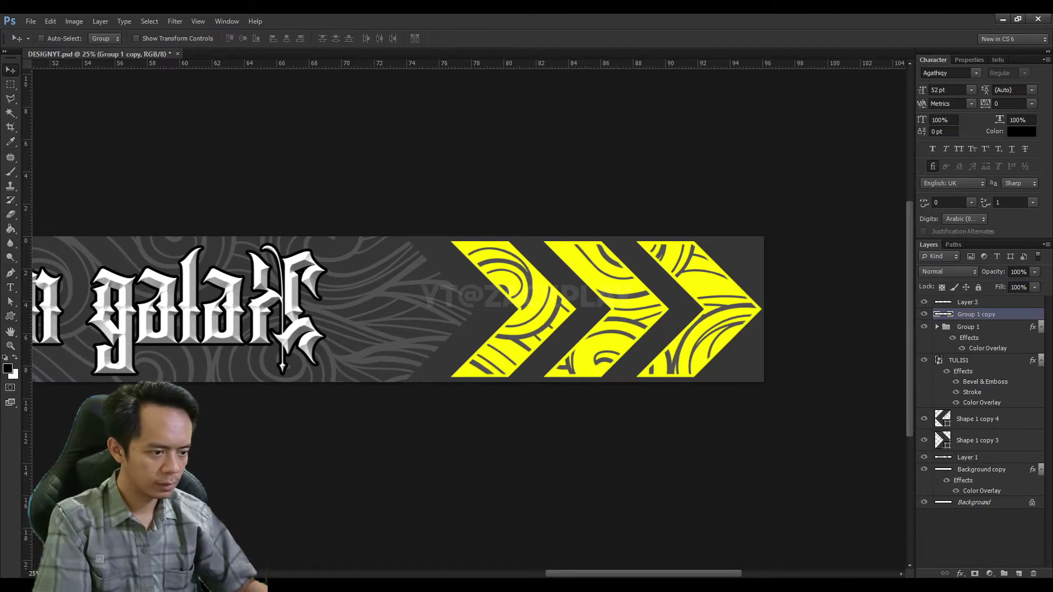
{"action": "key", "text": "ctrl+minus"}
{"action": "key", "text": "ctrl+minus"}
{"action": "key", "text": "alt+bracketright"}
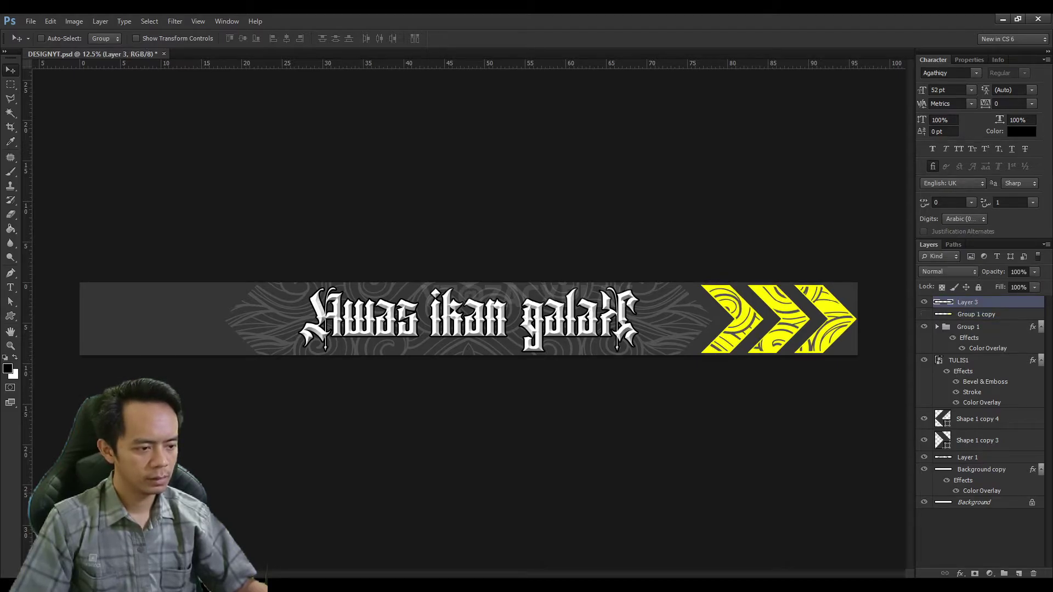
{"action": "key", "text": "shift+alt+bracketleft"}
{"action": "key", "text": "ctrl+g"}
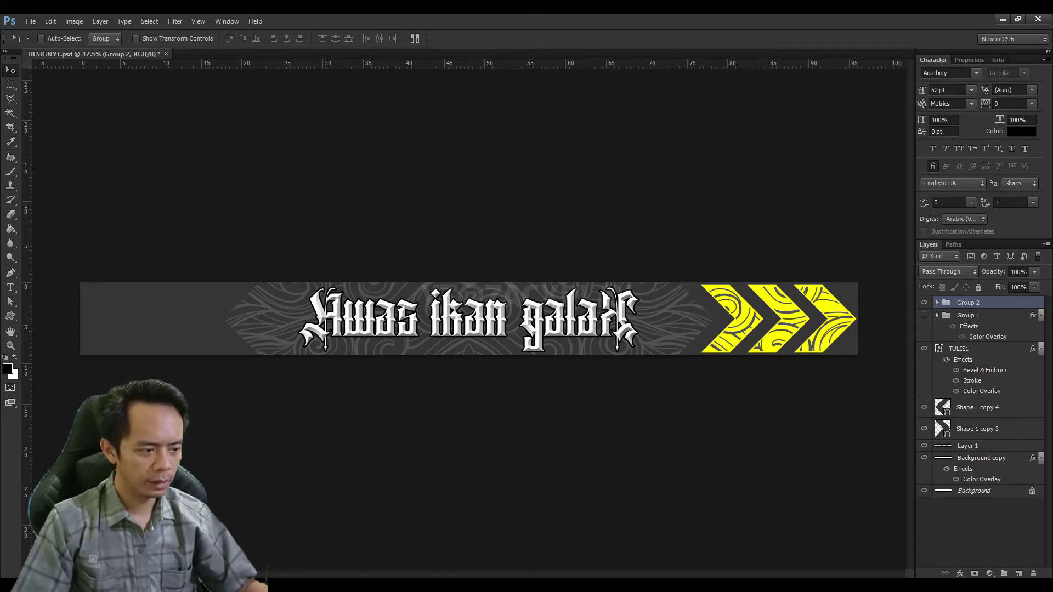
- Duplicate Group 2, flip the copy horizontally, and move it to the banner's left end
{"action": "key", "text": "ctrl+j"}
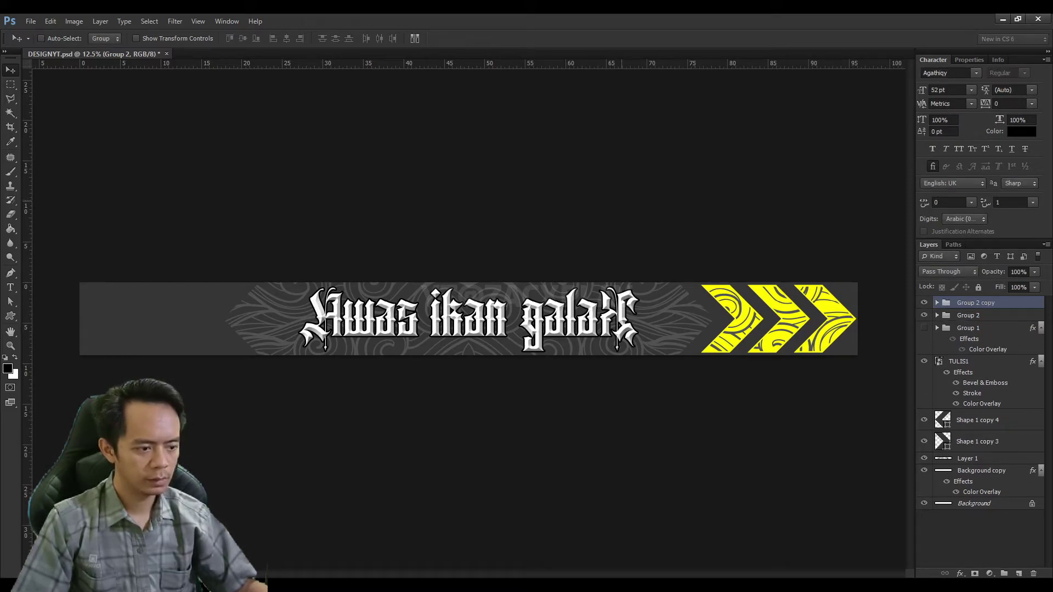
{"action": "key", "text": "ctrl+t"}
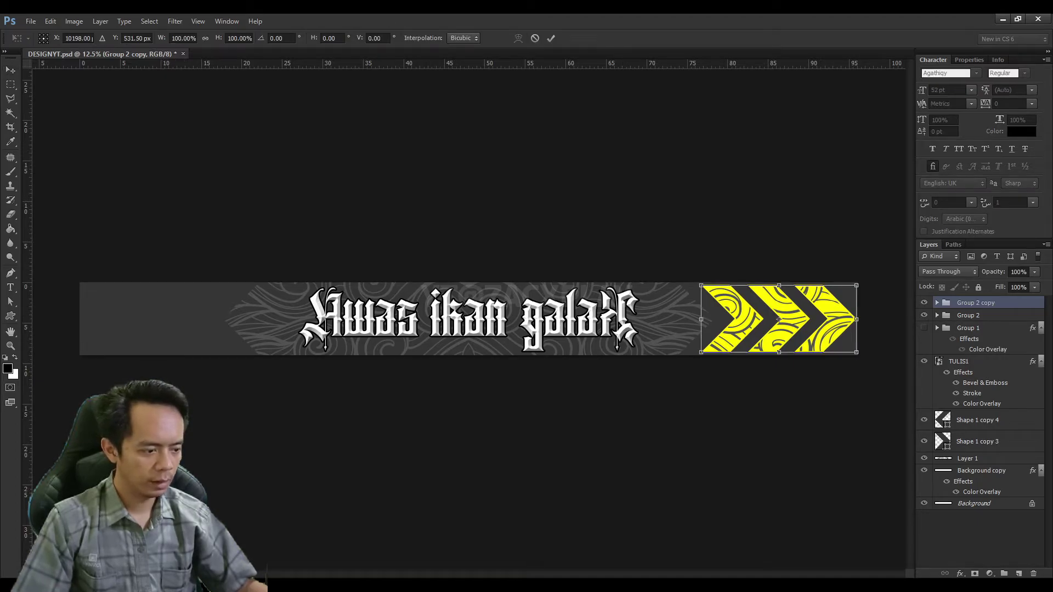
{"action": "key", "text": "Return"}
{"action": "left_click_drag", "start_coordinate": [779, 318], "coordinate": [163, 318]}
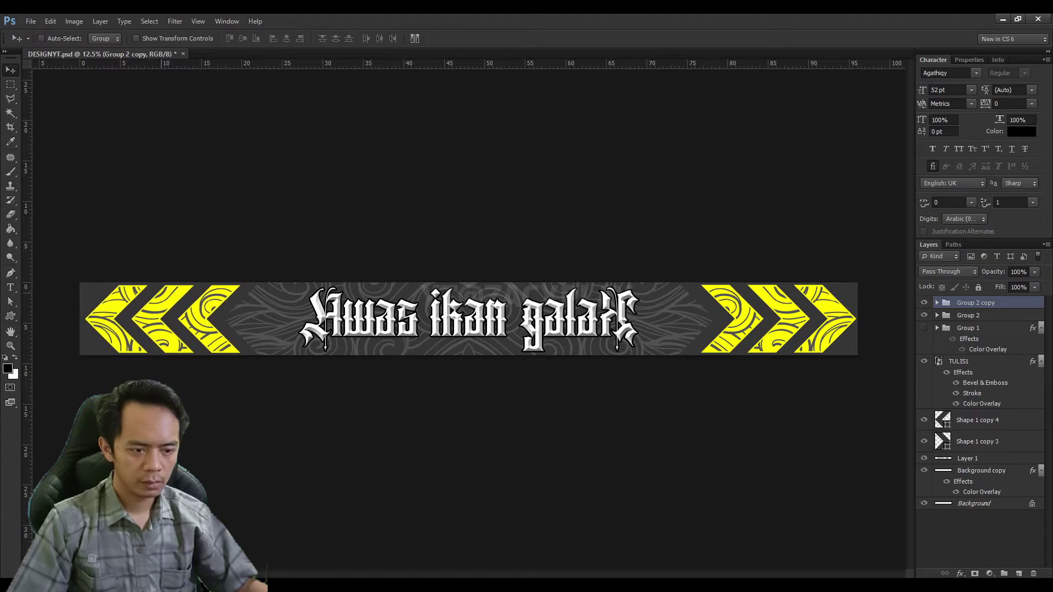
- Zoom in to inspect both chevron ends, then reselect the original Group 2 and zoom out
{"action": "key", "text": "ctrl+plus"}
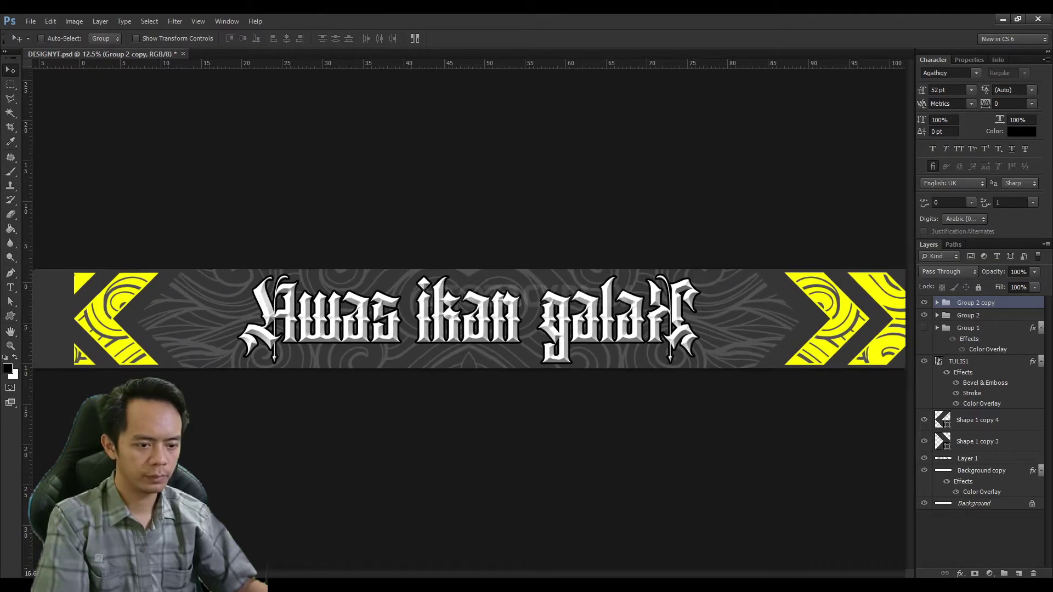
{"action": "key", "text": "ctrl+plus"}
{"action": "scroll", "coordinate": [466, 324], "scroll_direction": "left", "scroll_amount": 10}
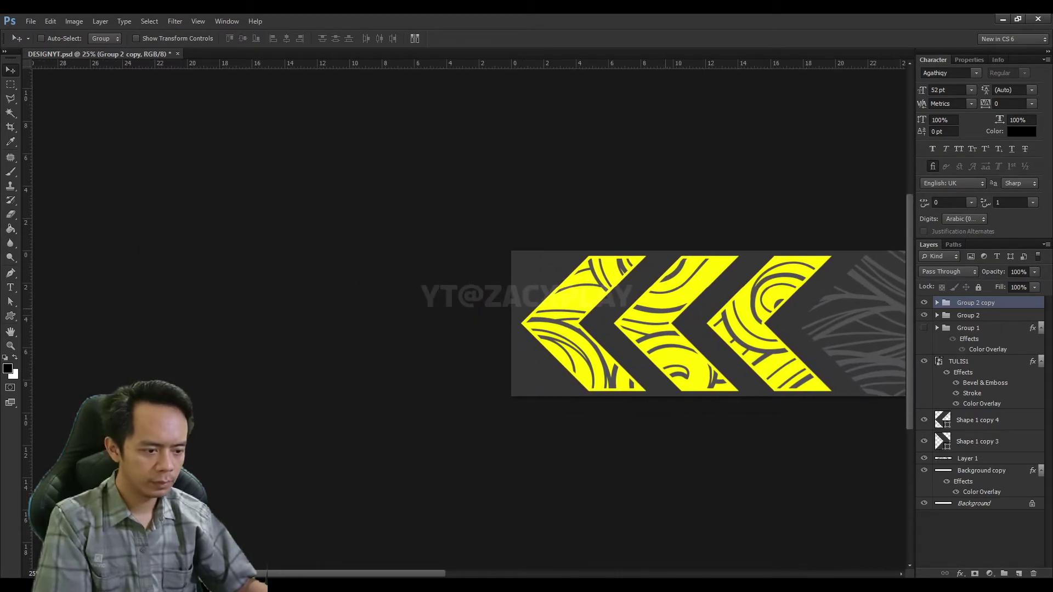
{"action": "scroll", "coordinate": [465, 324], "scroll_direction": "right", "scroll_amount": 2}
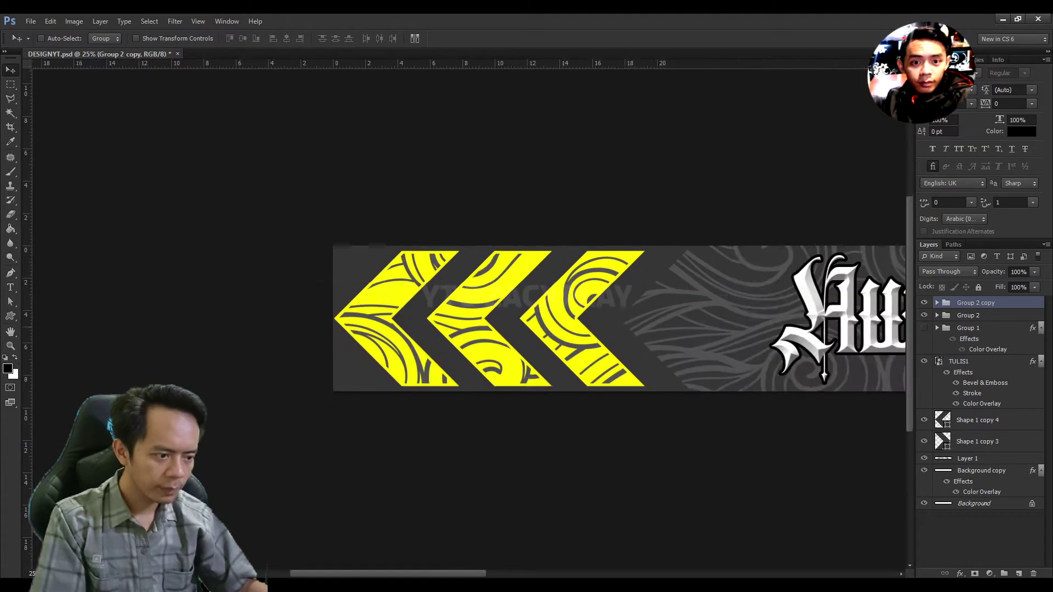
{"action": "scroll", "coordinate": [465, 323], "scroll_direction": "right", "scroll_amount": 8}
{"action": "scroll", "coordinate": [465, 296], "scroll_direction": "right", "scroll_amount": 10}
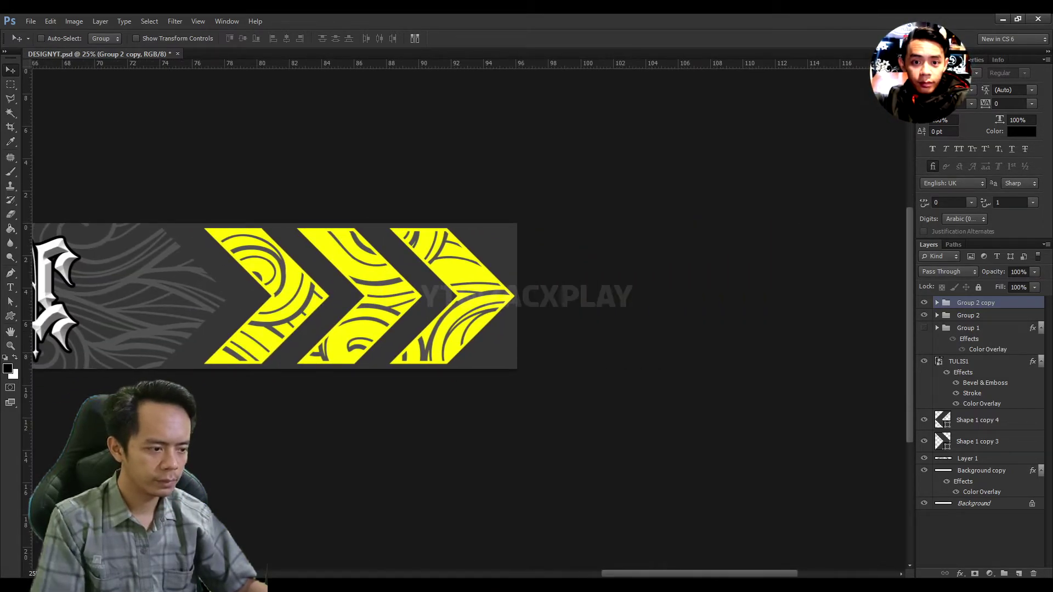
{"action": "key", "text": "alt+bracketleft"}
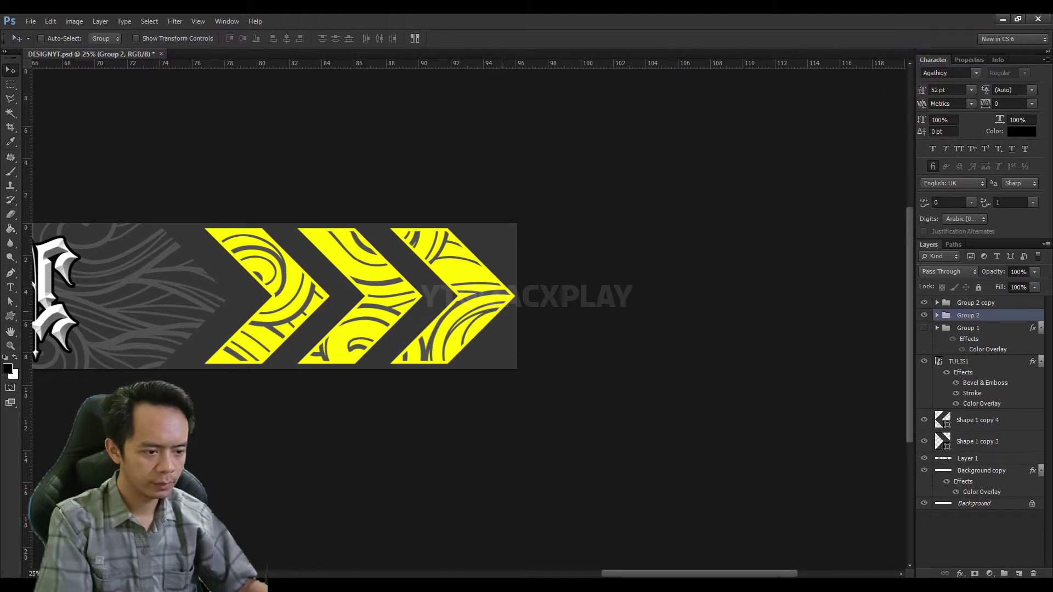
{"action": "key", "text": "ctrl+minus"}
{"action": "key", "text": "ctrl+minus"}
{"action": "key", "text": "ctrl+minus"}
{"action": "key", "text": "ctrl+minus"}
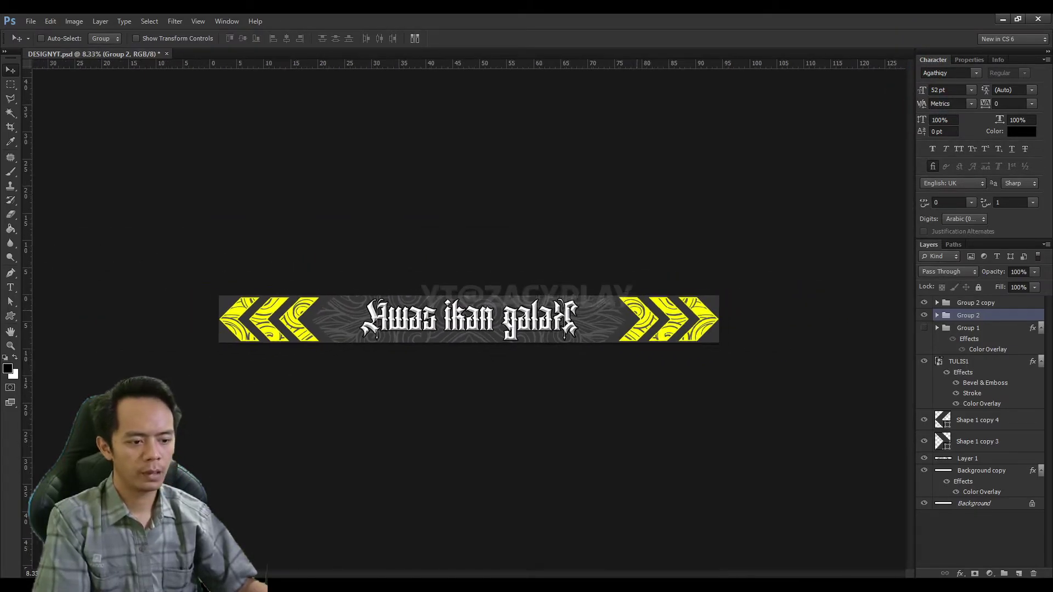
{"action": "key", "text": "ctrl+plus"}
{"action": "key", "text": "ctrl+plus"}
{"action": "key", "text": "ctrl+plus"}
{"action": "key", "text": "ctrl+minus"}
{"action": "key", "text": "ctrl+plus"}
{"action": "key", "text": "ctrl+plus"}
{"action": "key", "text": "ctrl+plus"}
{"action": "key", "text": "ctrl+minus"}
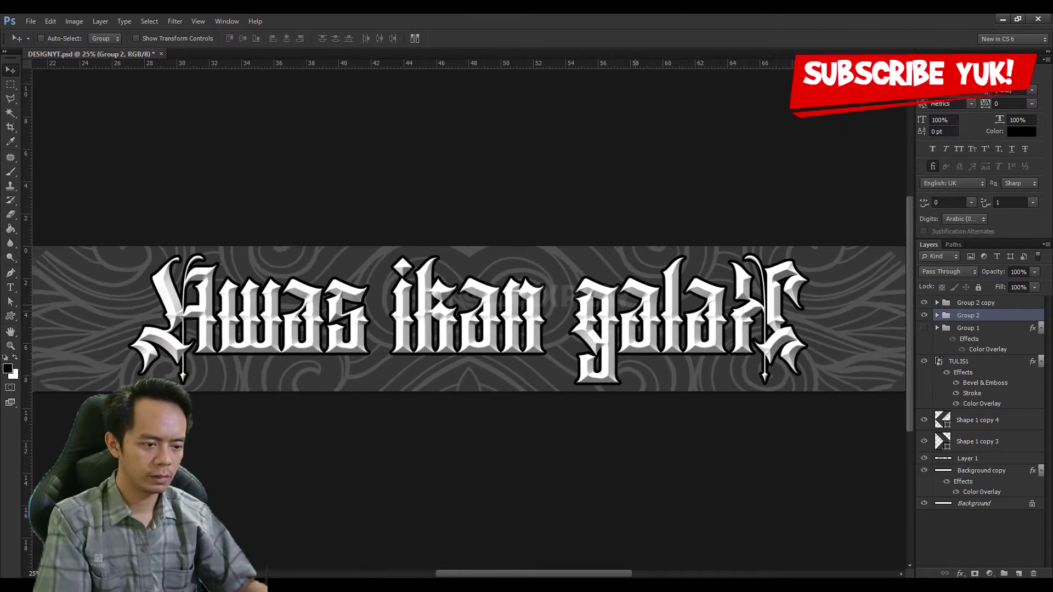
{"action": "key", "text": "ctrl+minus"}
{"action": "key", "text": "ctrl+minus"}
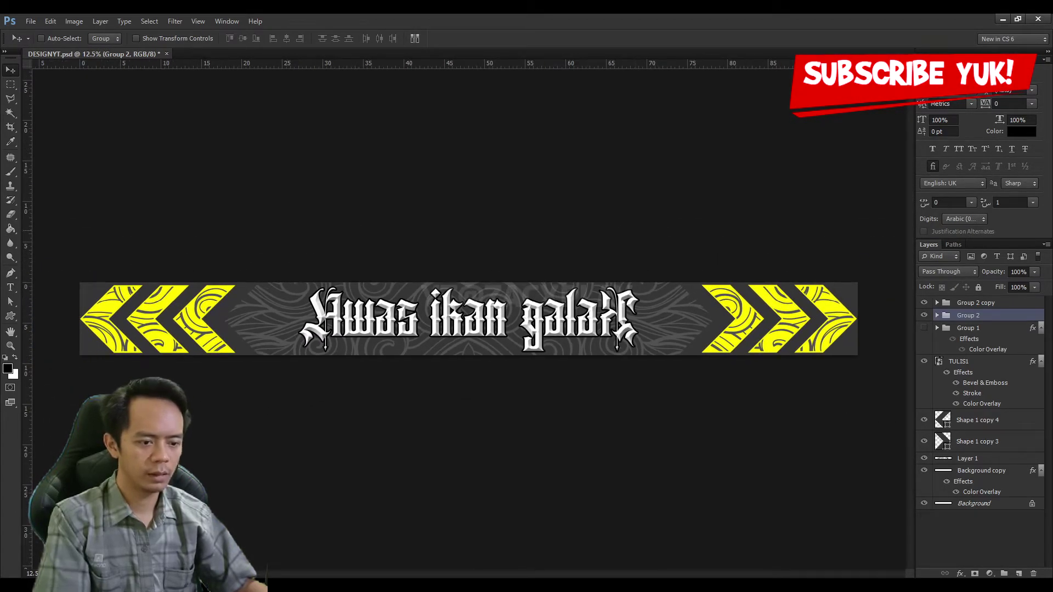